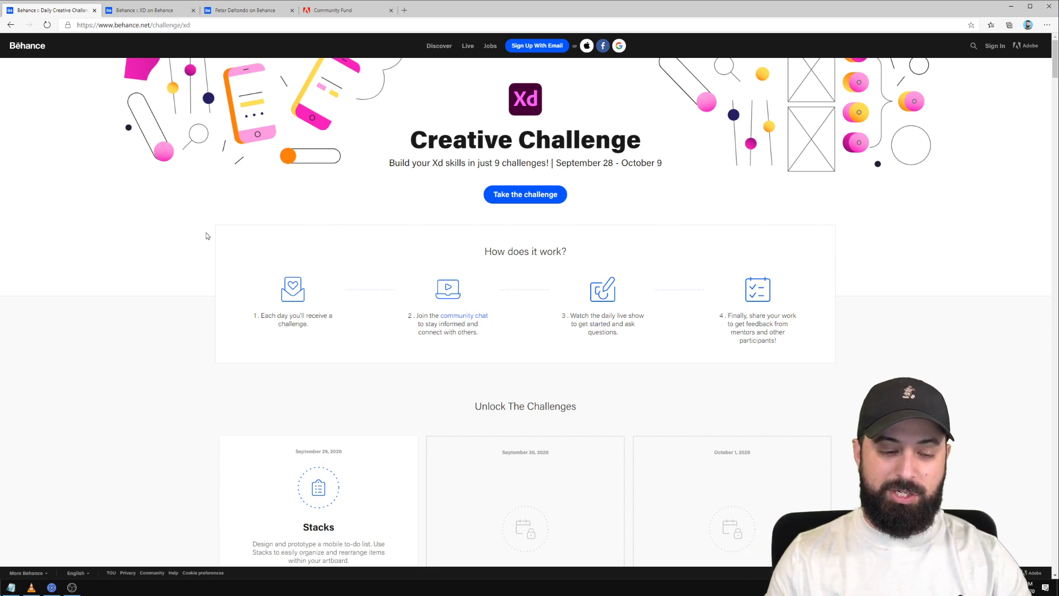
Review the XD Creative Challenge page, including the Stacks challenge, and open the current-challenge channel in the Discord community chat.
scroll(269, 474, down, 4)
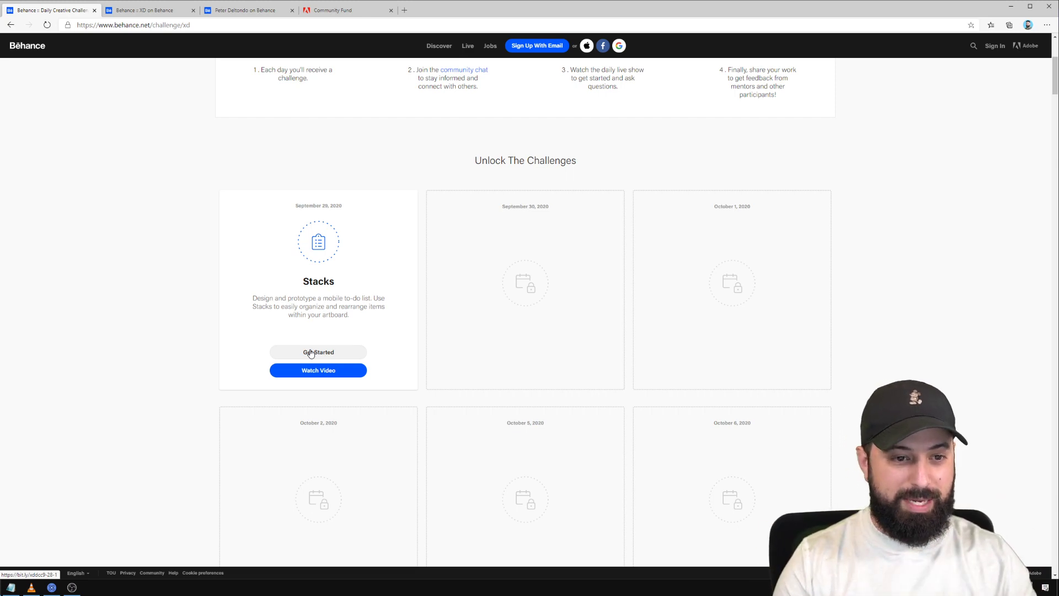
scroll(287, 325, up, 5)
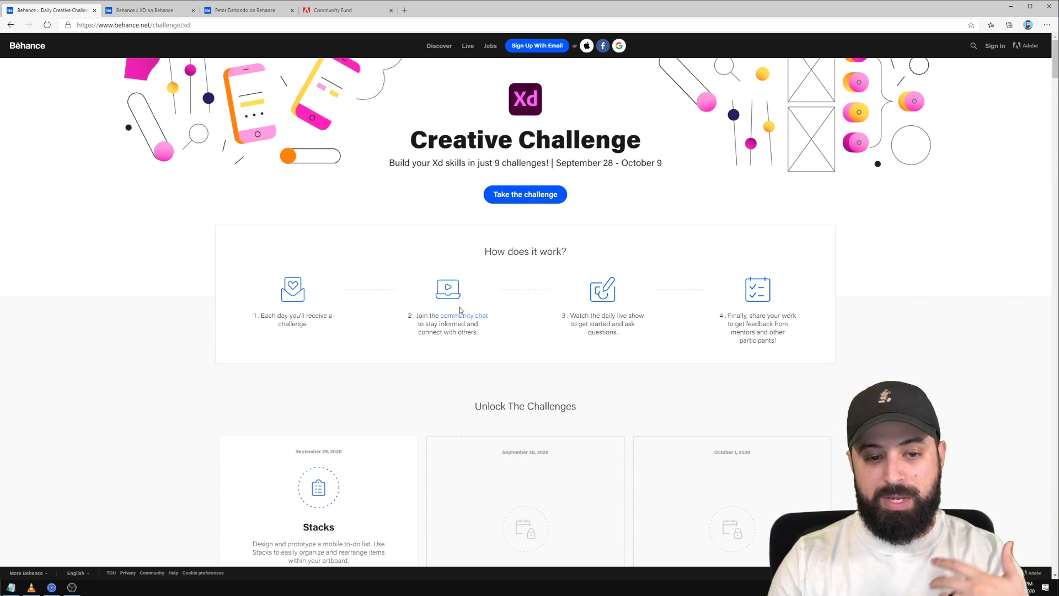
click(465, 322)
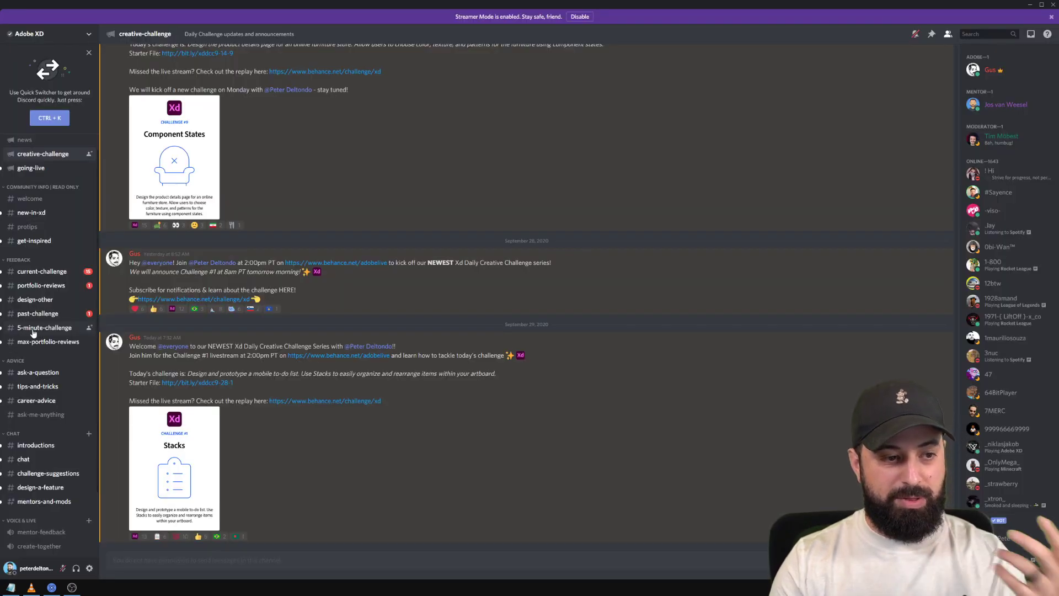
click(44, 272)
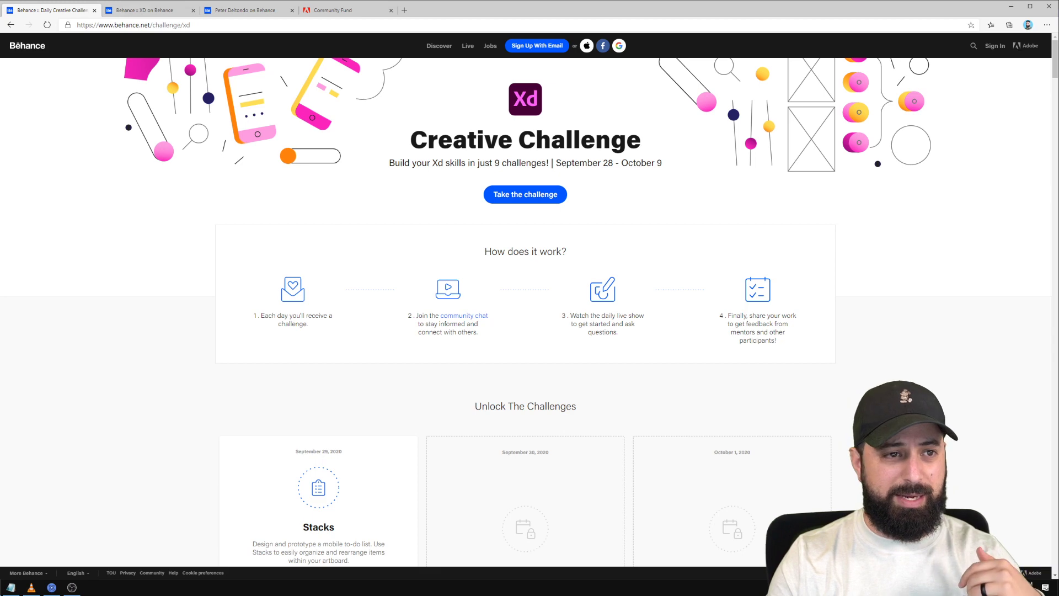
View the XD community projects gallery and the challenge host's Behance profile.
click(148, 15)
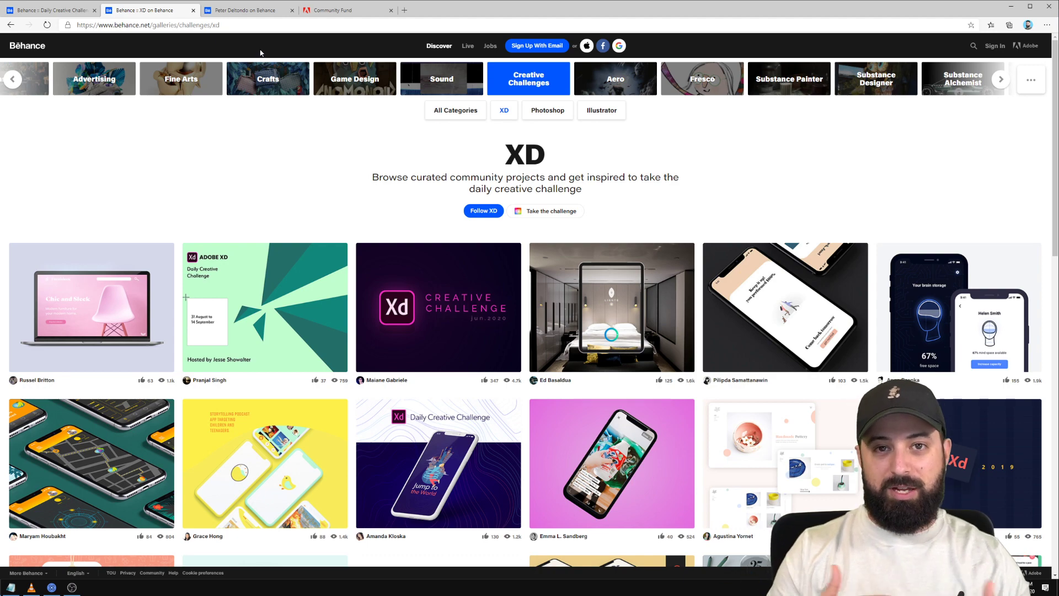
click(261, 11)
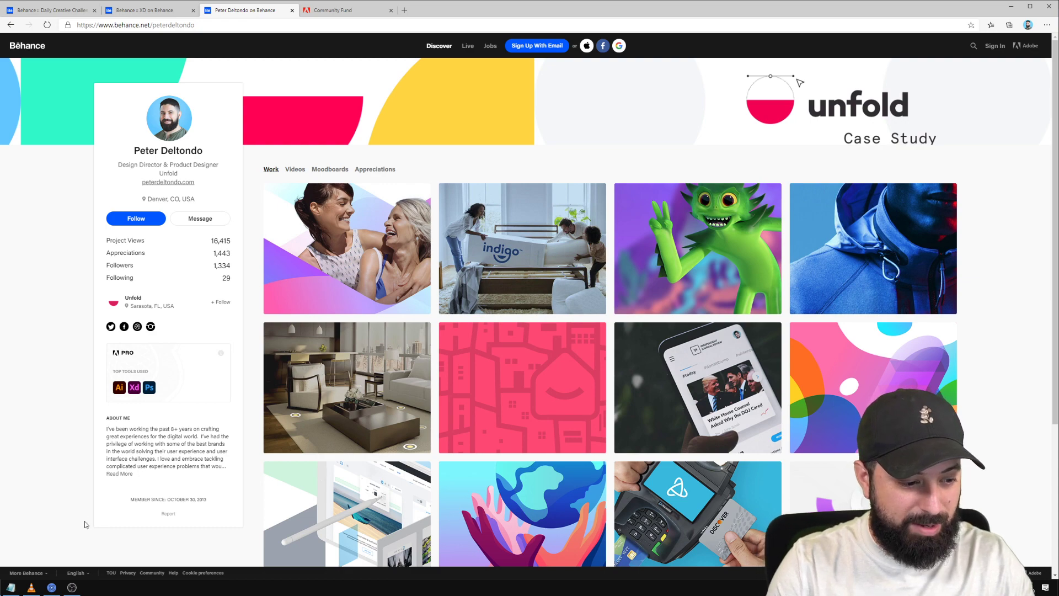
Switch to Adobe XD and read the Day 1 Stacks brief, covering the prompt, scoring checklist and resources.
key(alt+Tab)
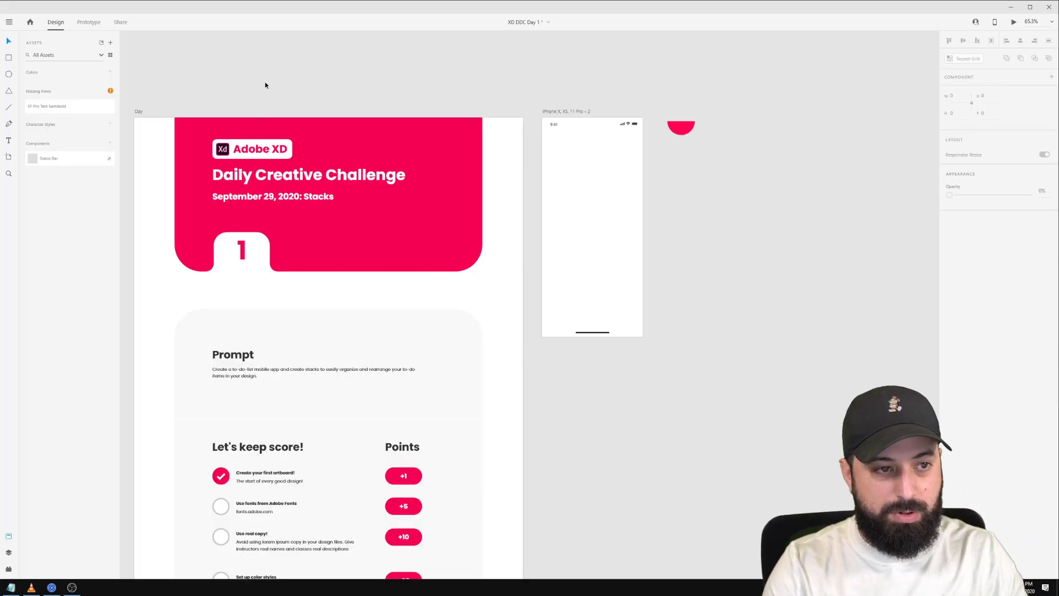
drag(265, 85, 324, 61)
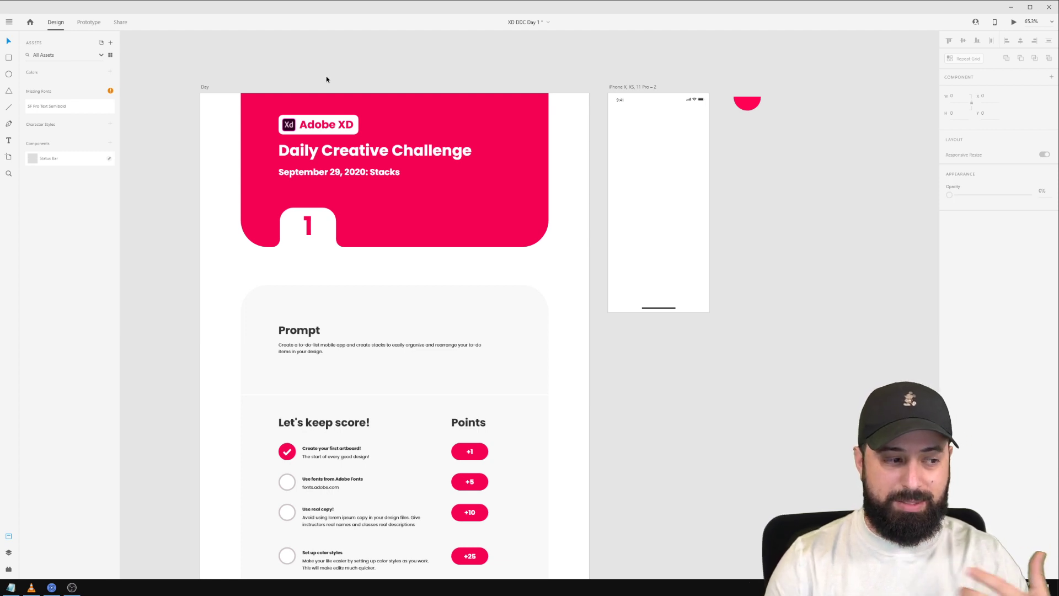
scroll(425, 322, up, 5)
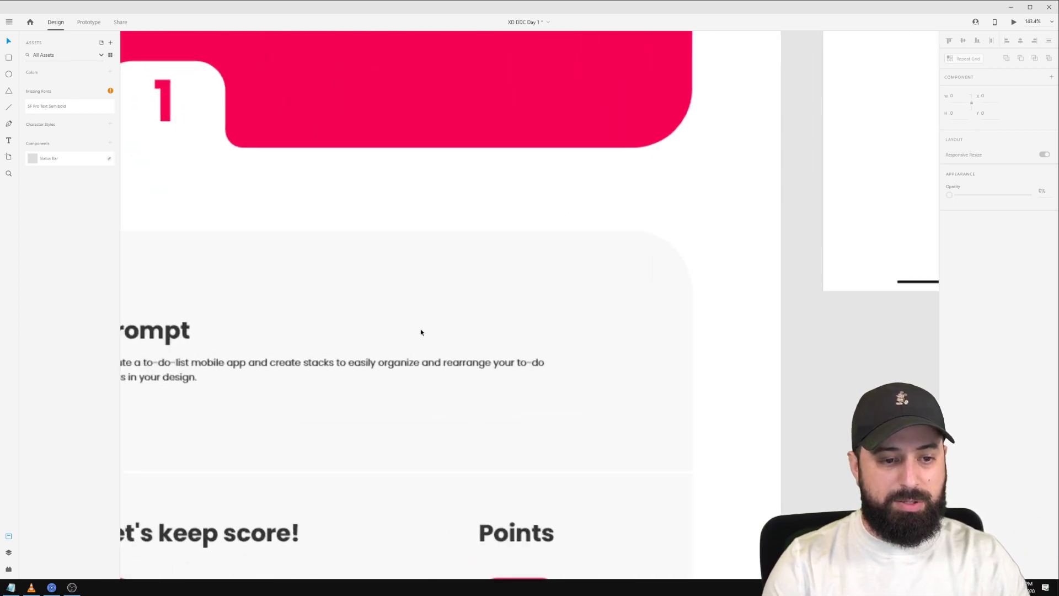
drag(354, 263, 414, 239)
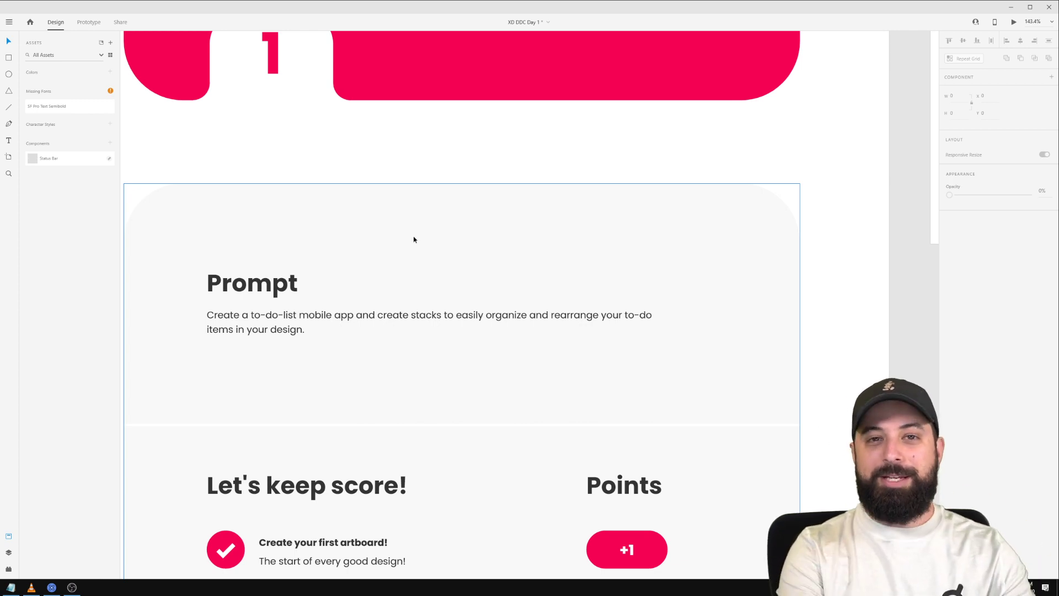
scroll(414, 240, down, 3)
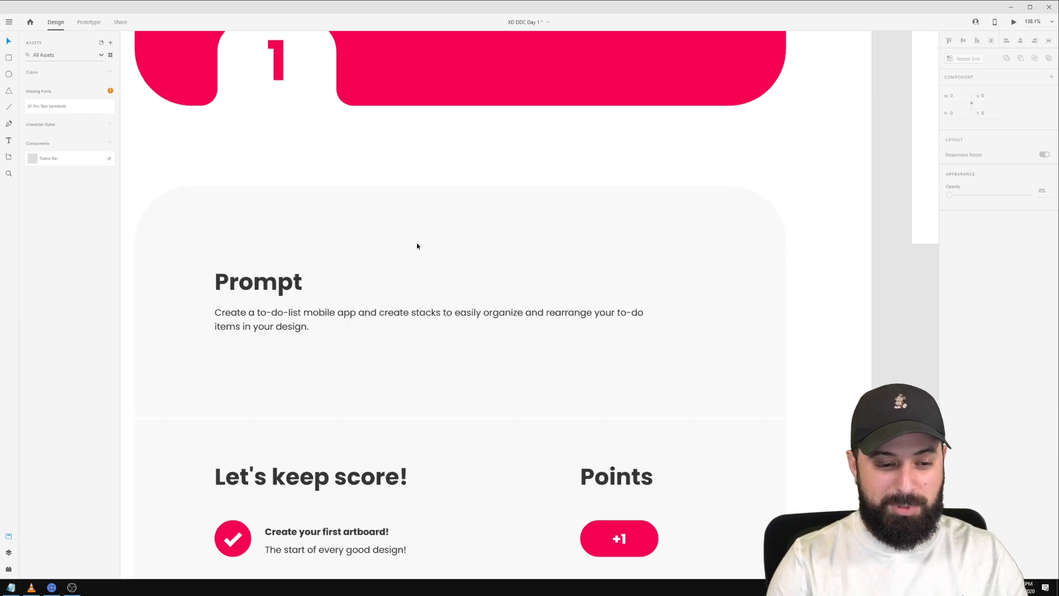
scroll(449, 350, down, 3)
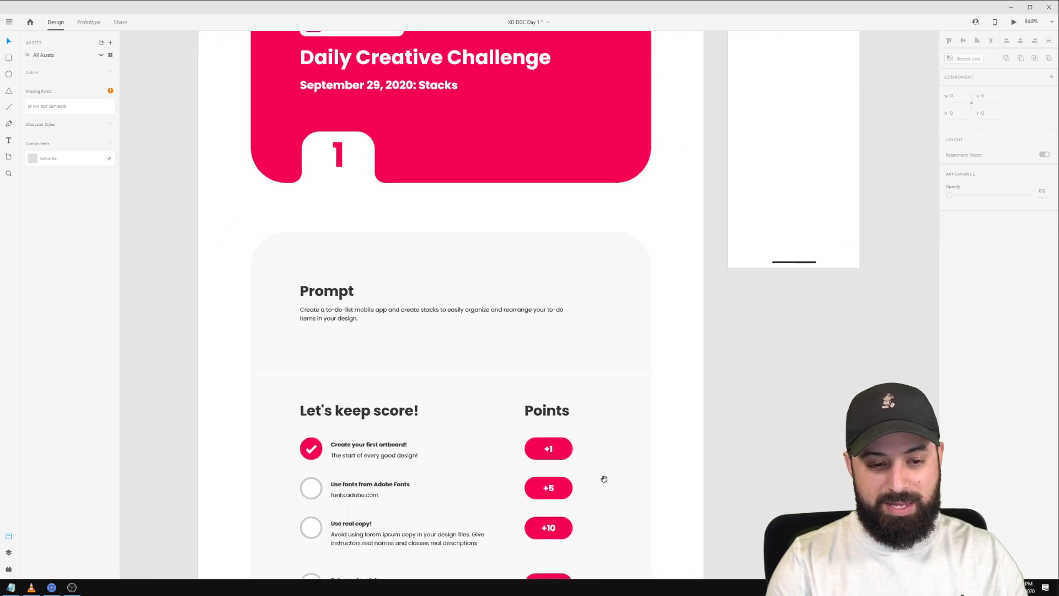
scroll(603, 477, down, 5)
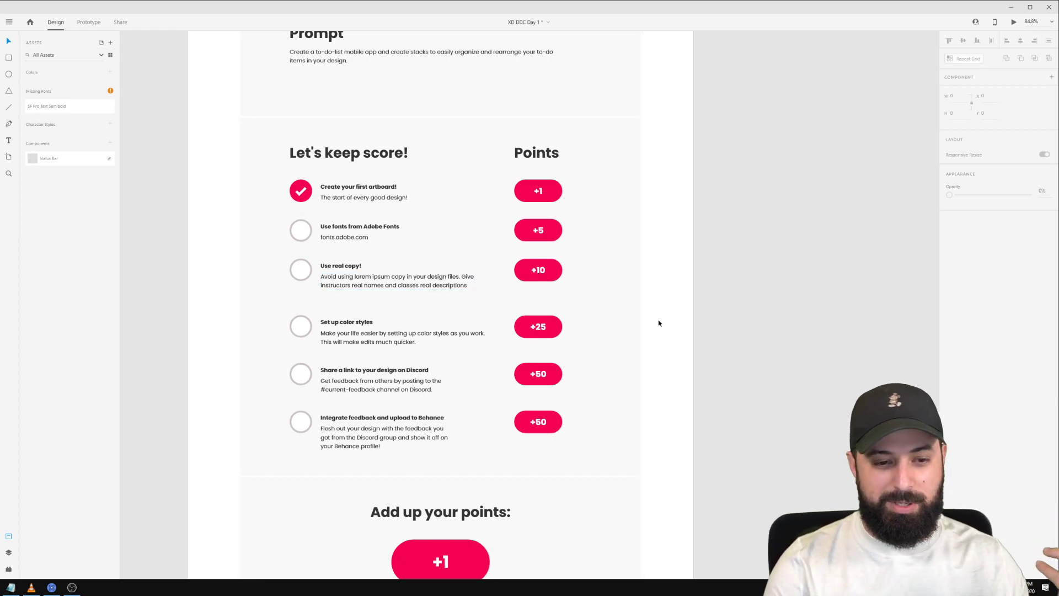
drag(653, 461, 655, 211)
scroll(673, 379, down, 5)
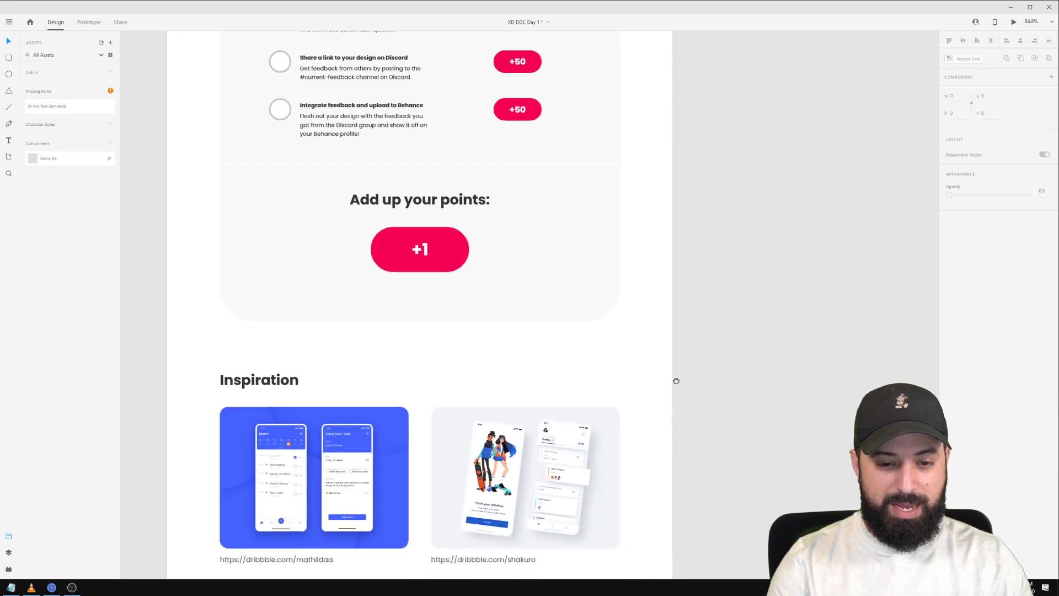
scroll(663, 458, down, 6)
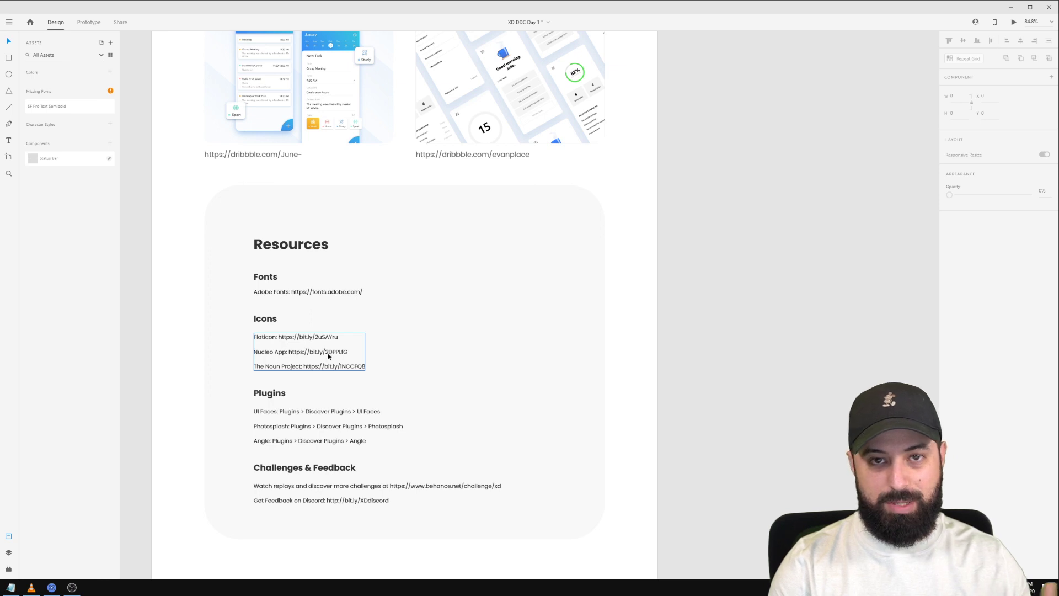
Examine the four to-do app examples in the Inspiration section of the challenge artboard up close.
scroll(328, 356, up, 3)
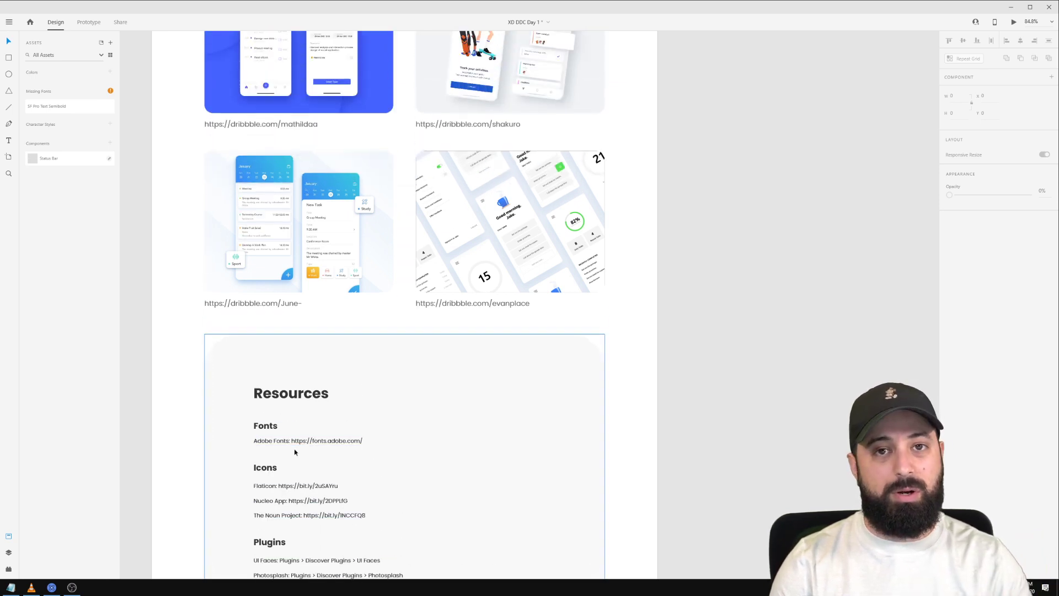
scroll(295, 452, up, 3)
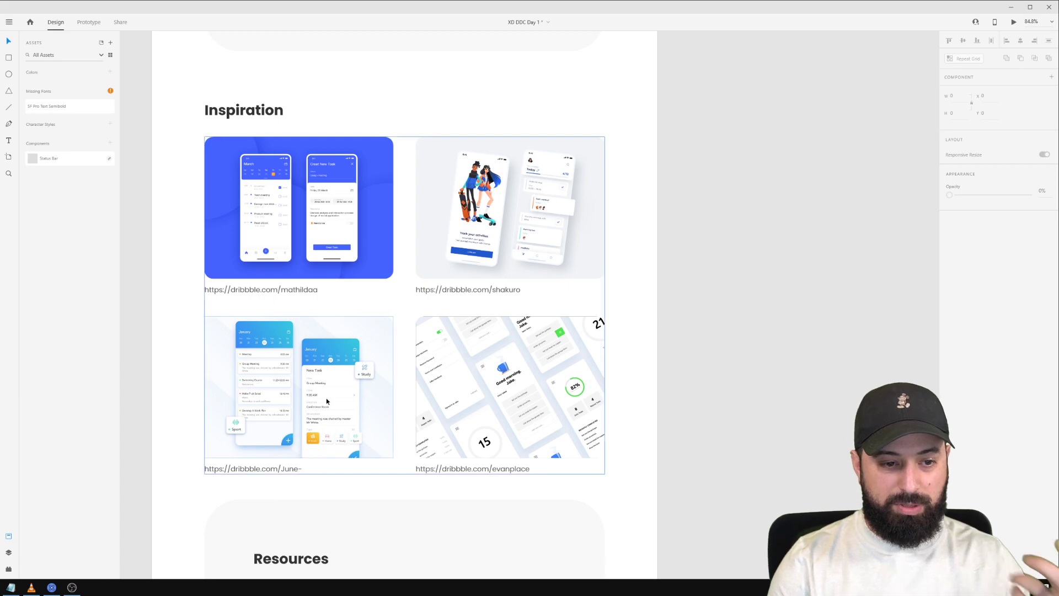
scroll(336, 214, up, 1)
scroll(335, 214, up, 2)
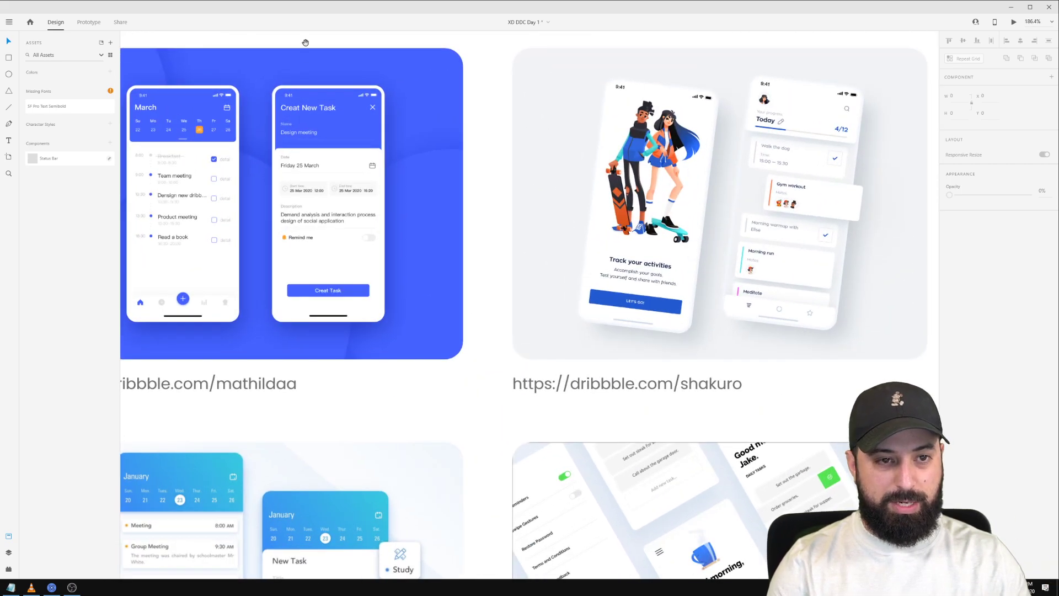
scroll(304, 42, up, 2)
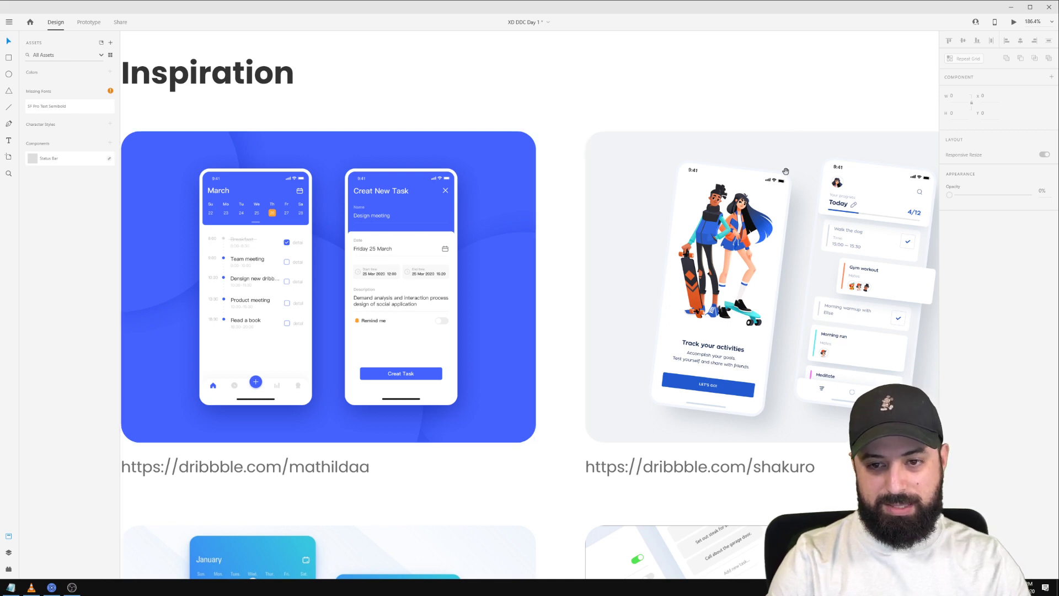
scroll(693, 78, right, 8)
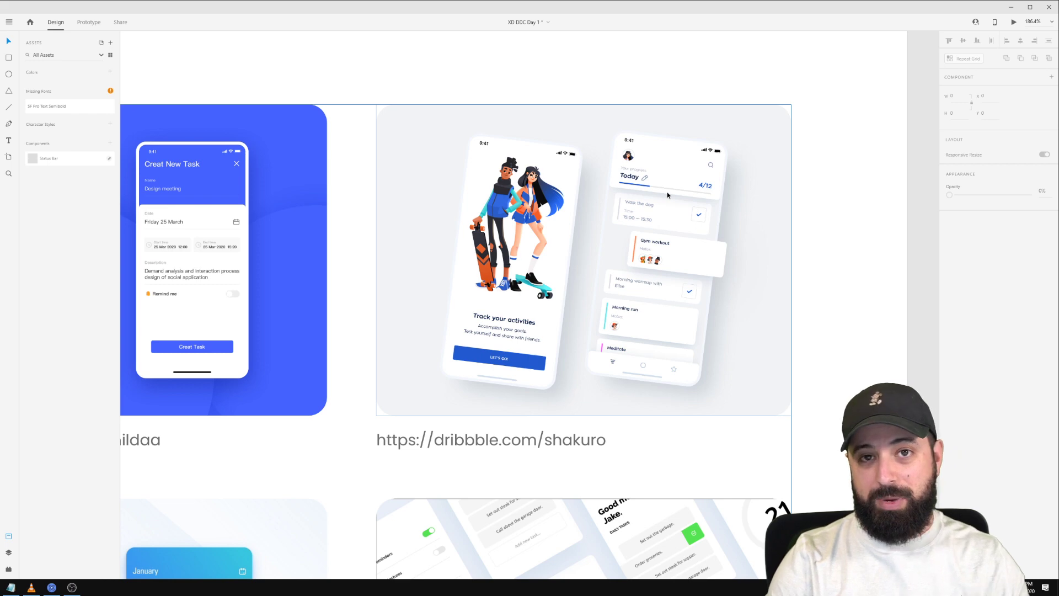
scroll(454, 360, down, 6)
scroll(455, 359, left, 4)
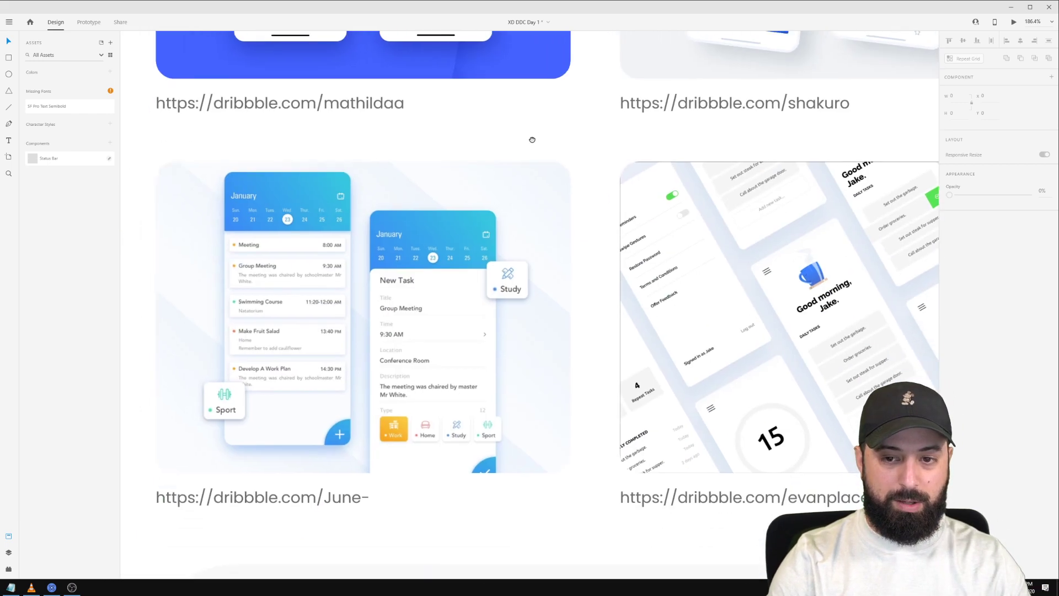
scroll(778, 177, right, 3)
scroll(779, 177, down, 1)
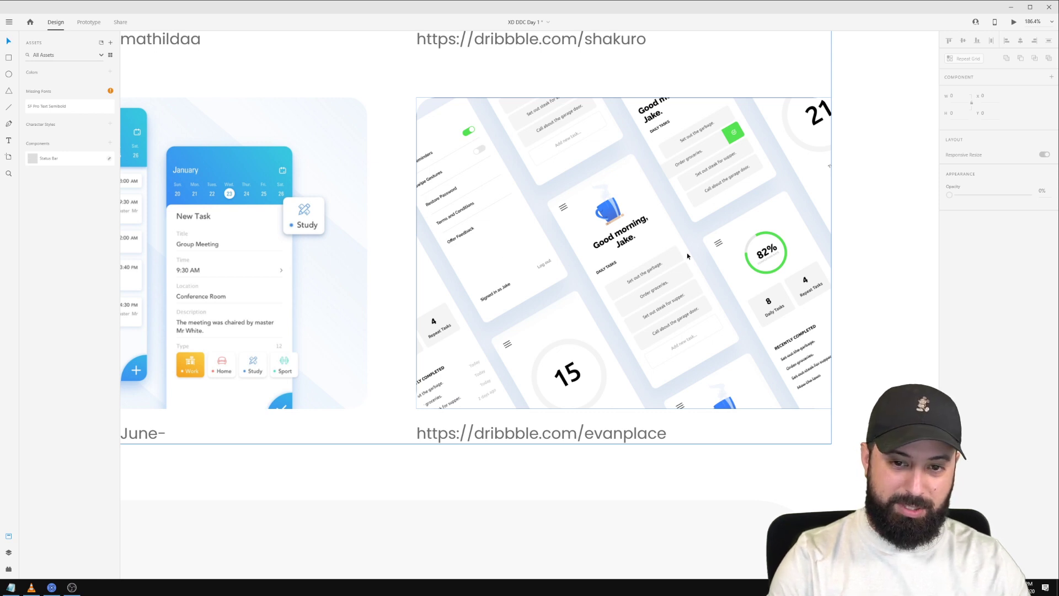
drag(223, 130, 461, 161)
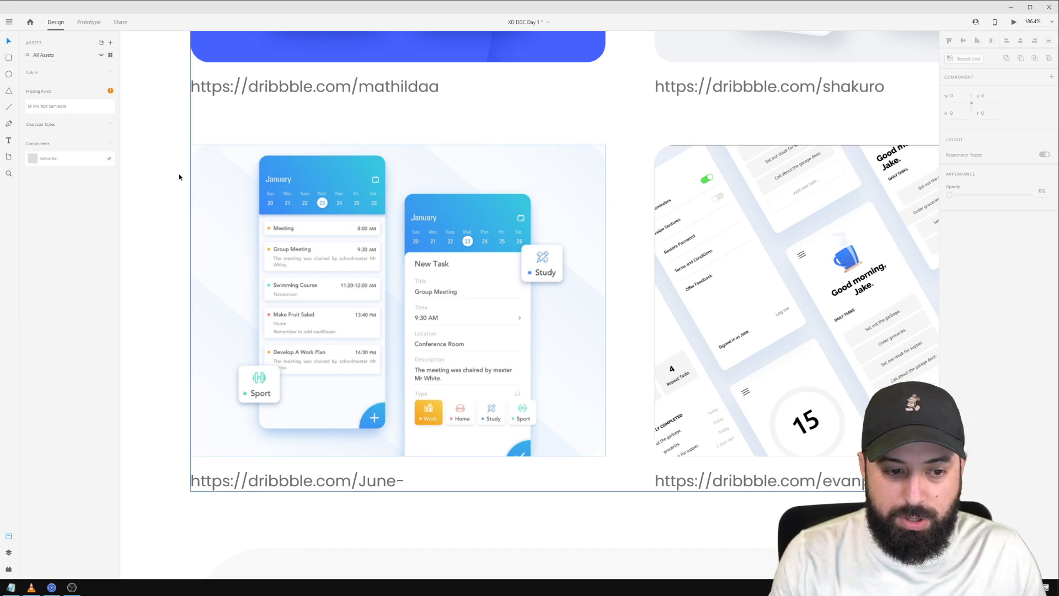
Go to the blank iPhone artboard beside the challenge brief.
scroll(568, 147, down, 5)
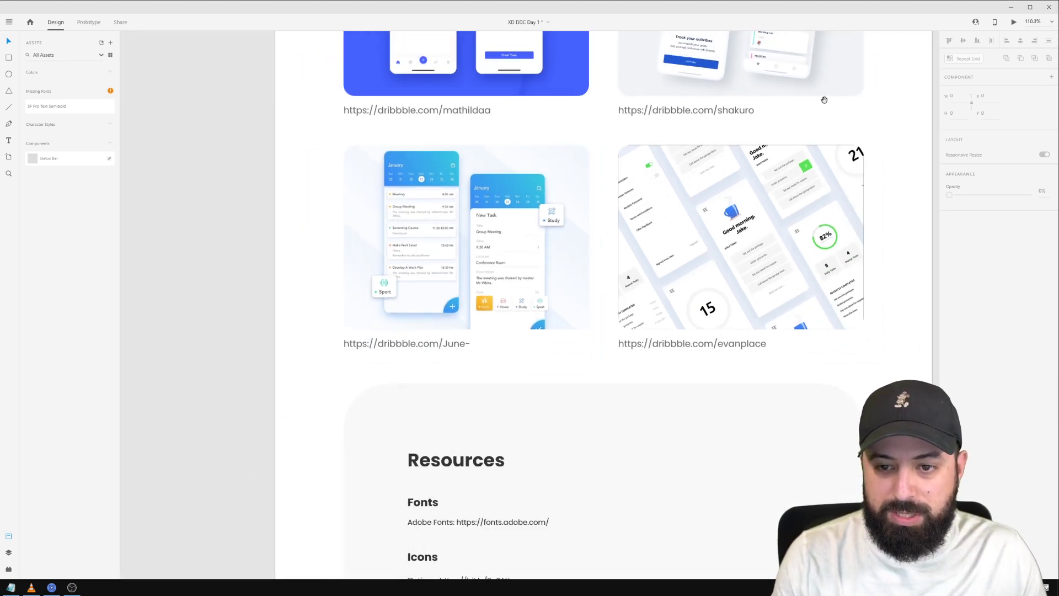
drag(791, 107, 518, 163)
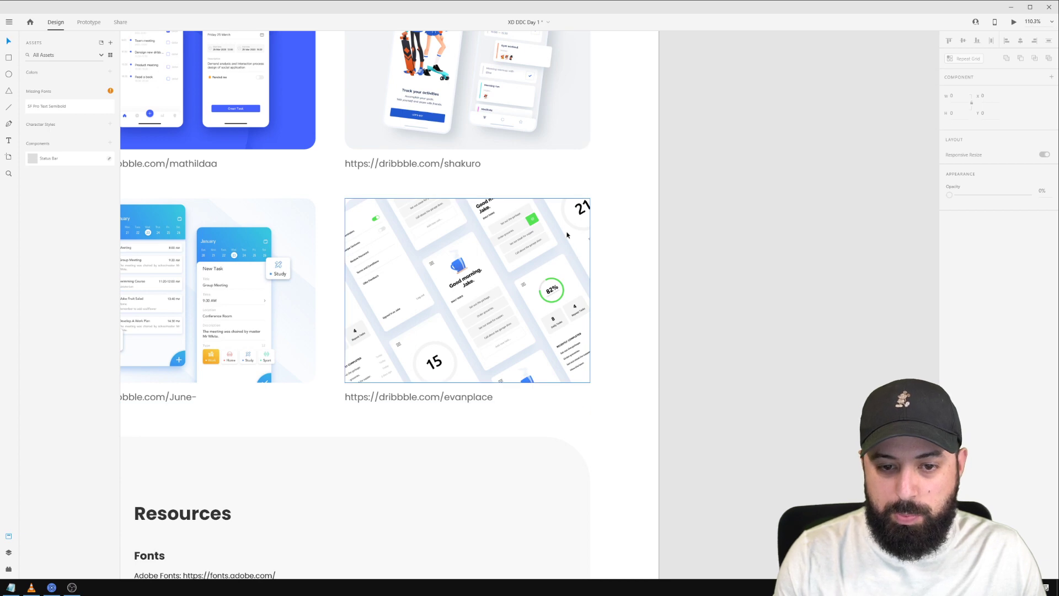
drag(728, 67, 455, 393)
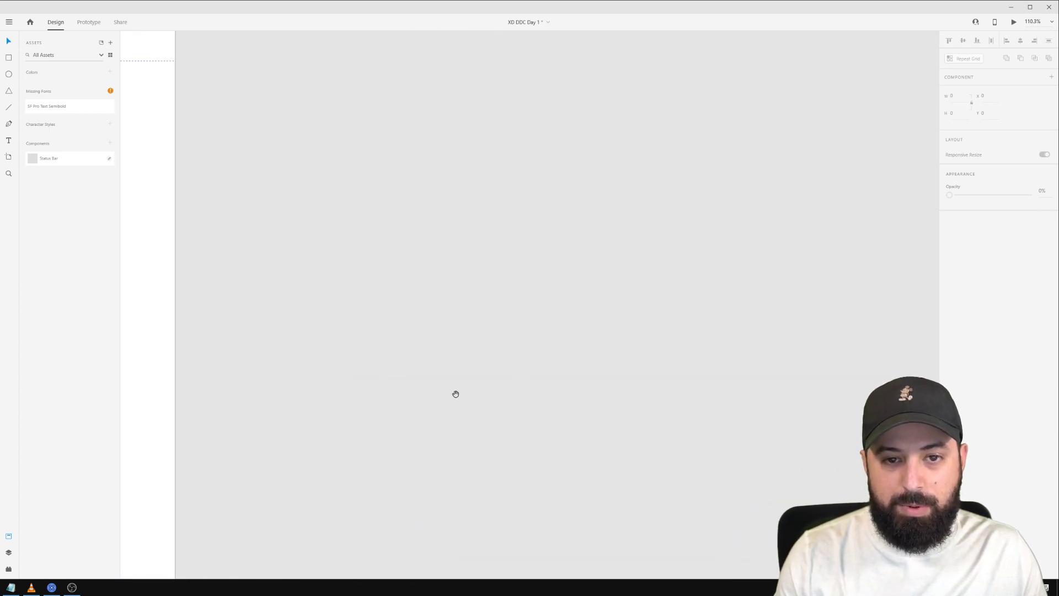
scroll(496, 353, up, 10)
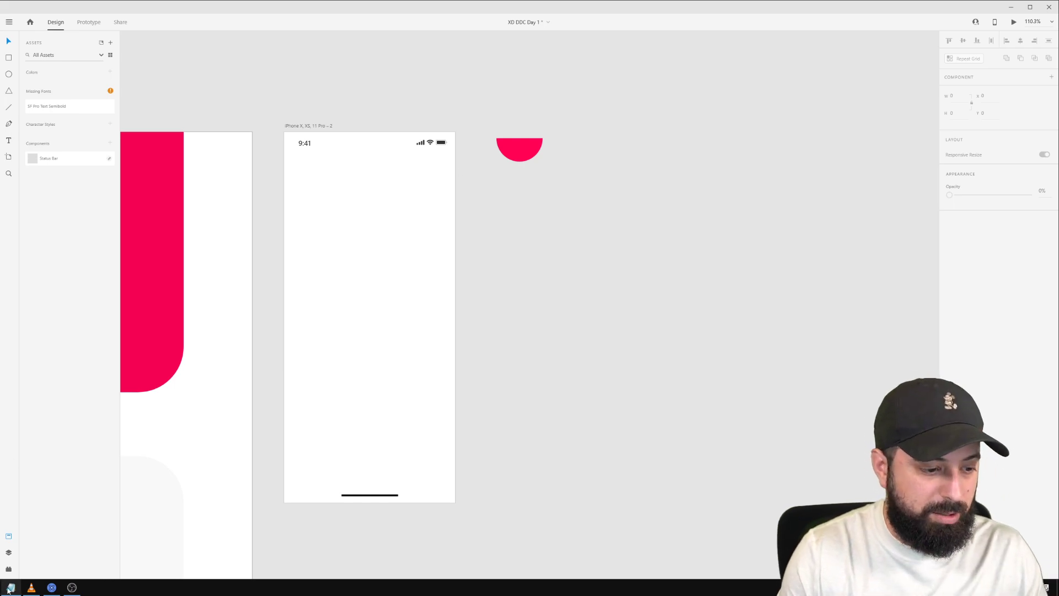
Switch to the browser and search for images of "clear to do app" in a new tab.
click(8, 589)
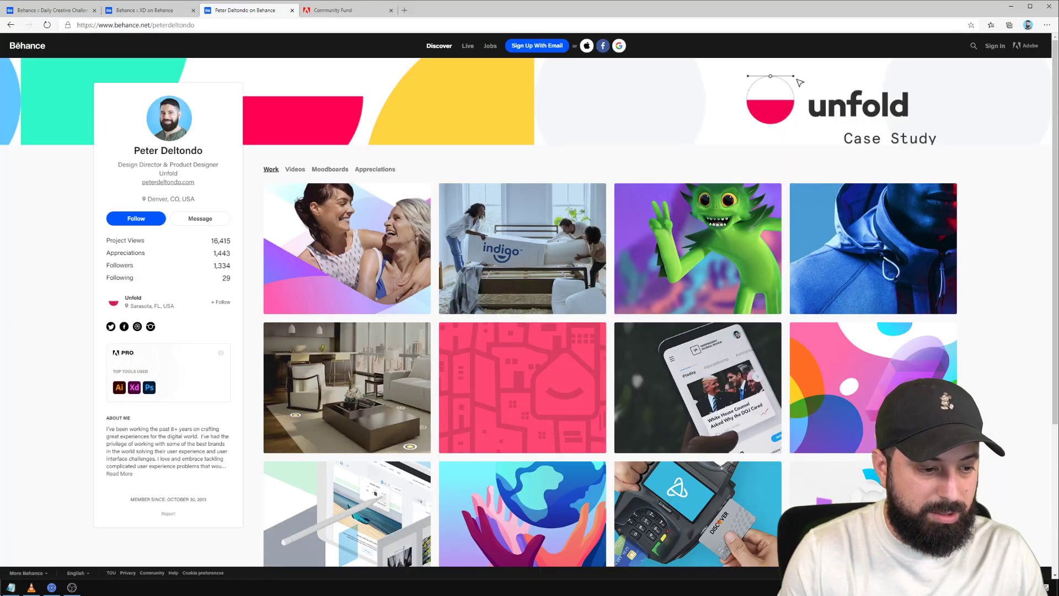
click(403, 10)
text(clear t)
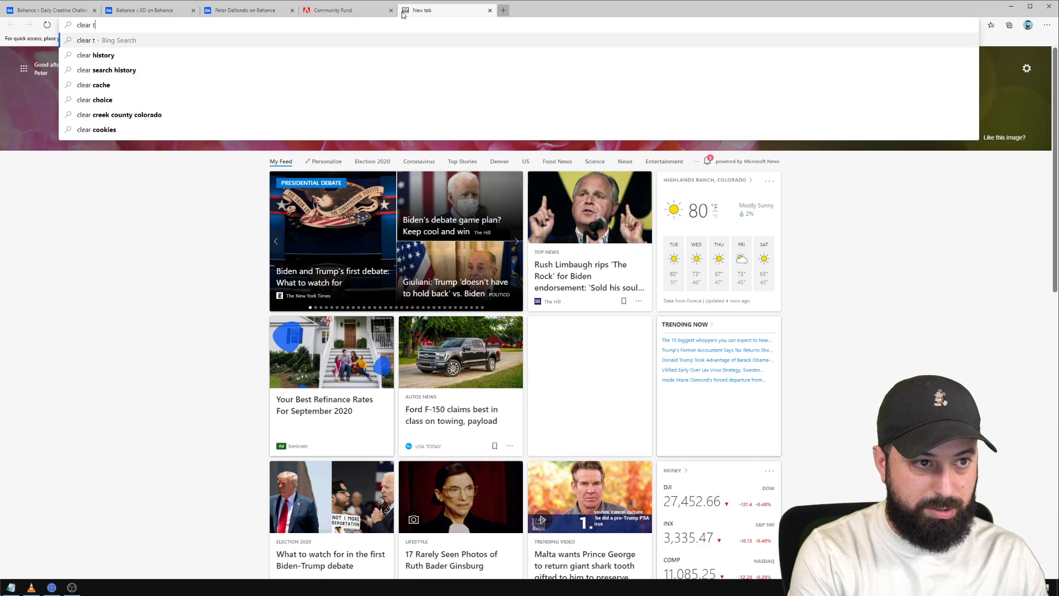
text(o do app)
key(Return)
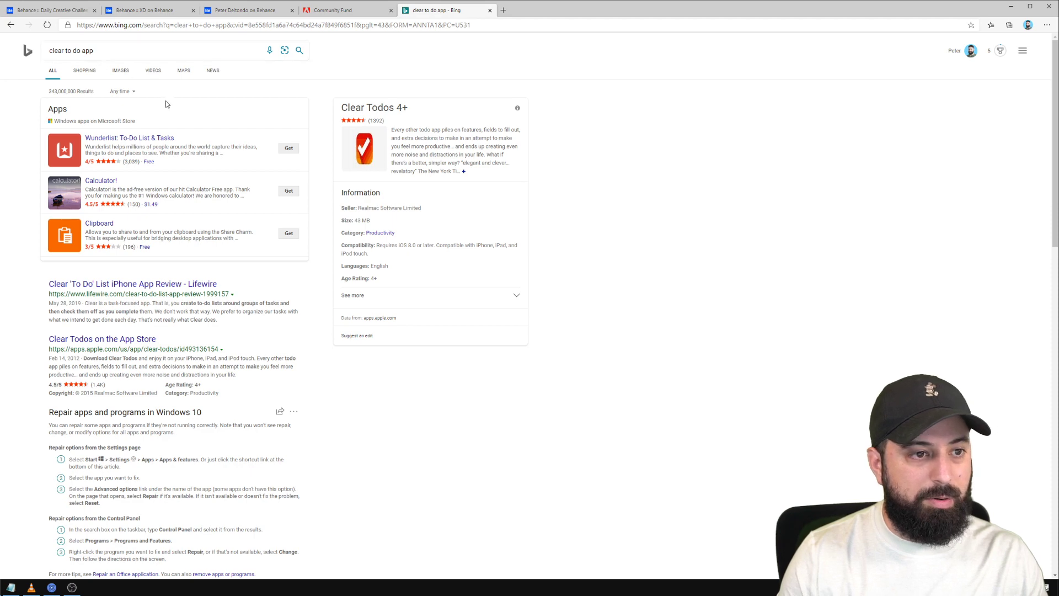
click(120, 70)
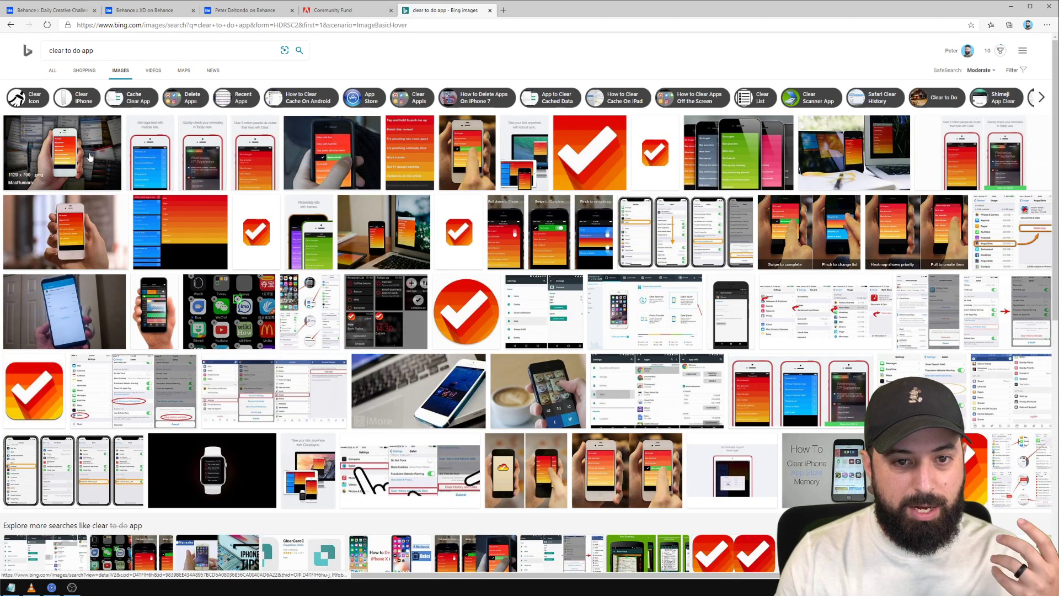
click(452, 159)
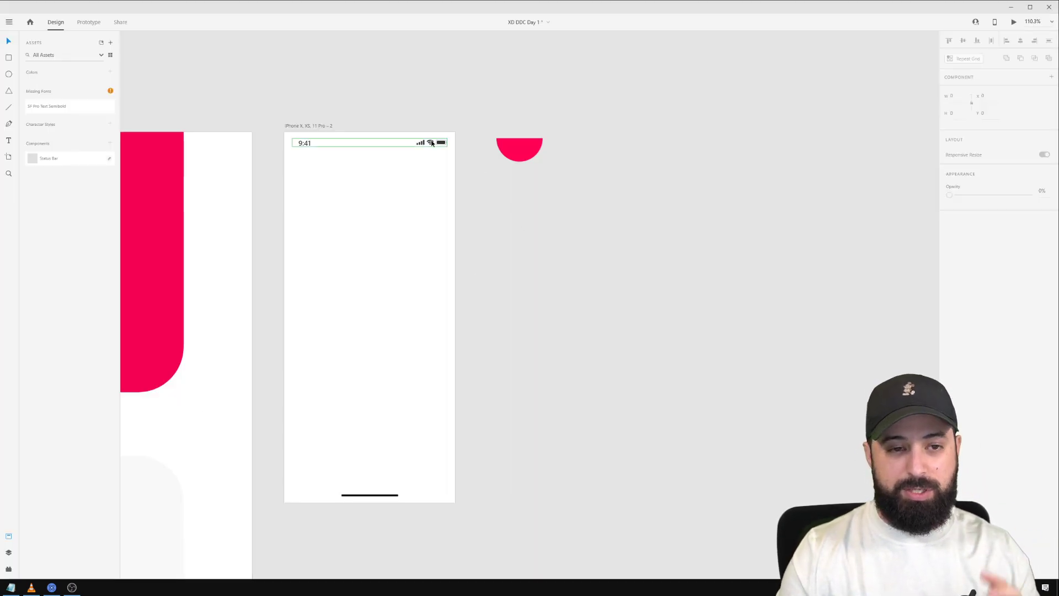
Switch back to Adobe XD and view the available UI kits, including Apple iOS, without opening one.
click(8, 23)
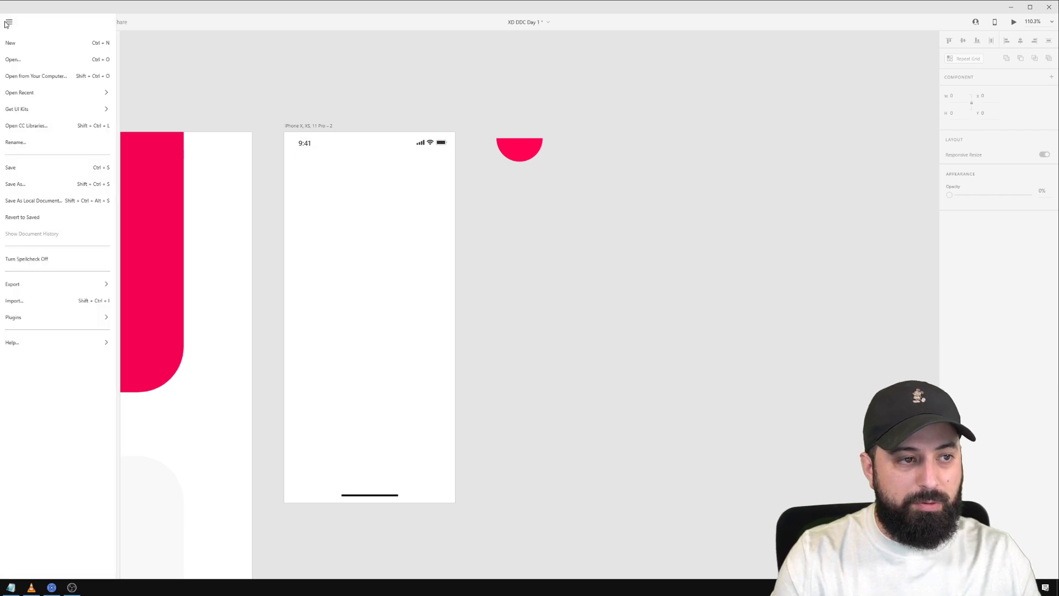
mouse_move(33, 108)
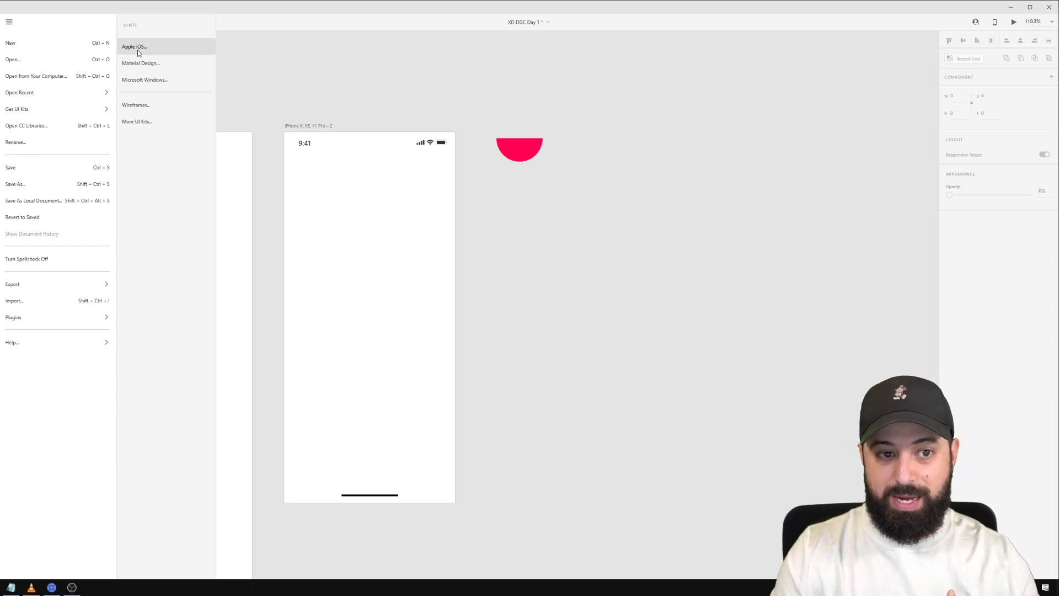
click(310, 146)
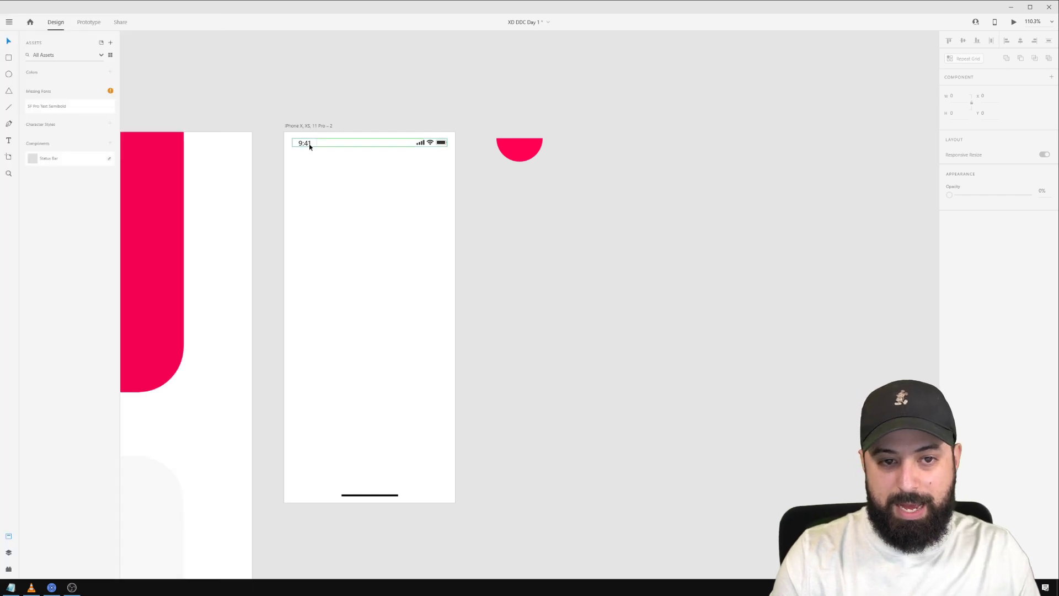
click(310, 145)
key(r)
drag(310, 182, 332, 204)
click(966, 301)
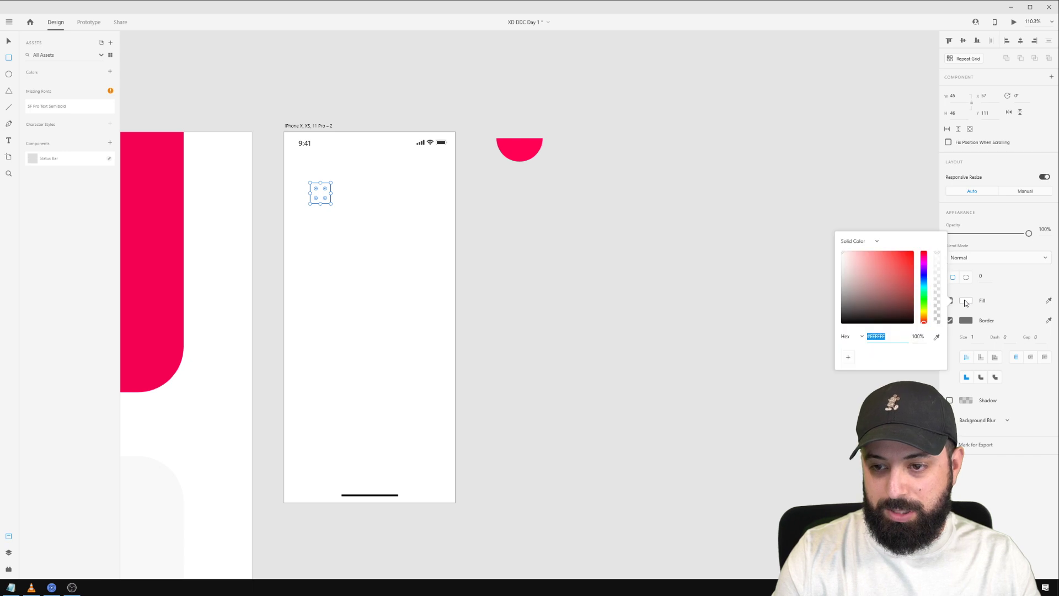
drag(889, 284, 912, 264)
drag(590, 270, 587, 270)
key(v)
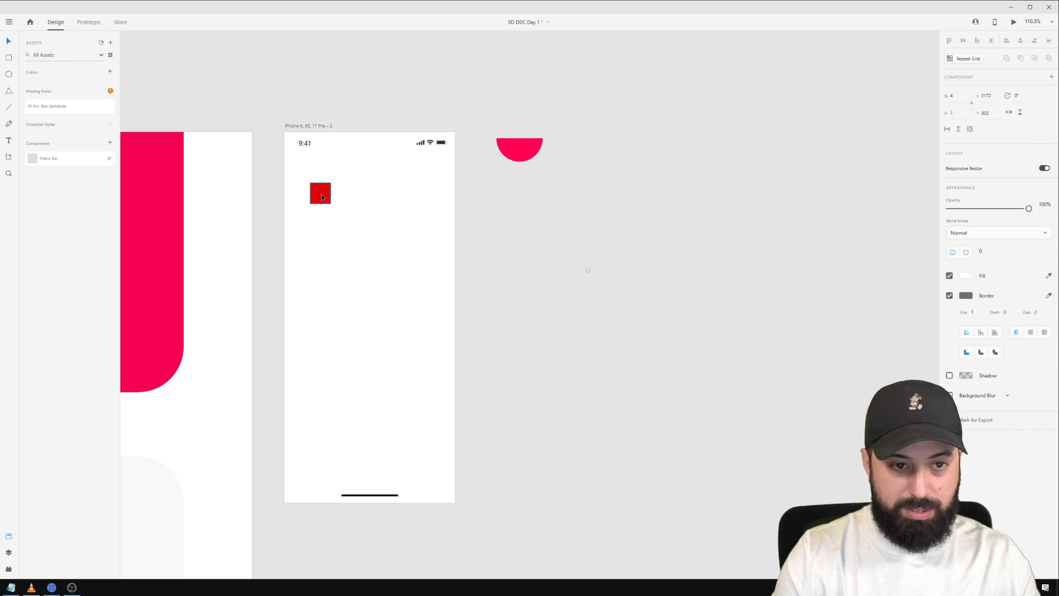
drag(322, 198, 435, 171)
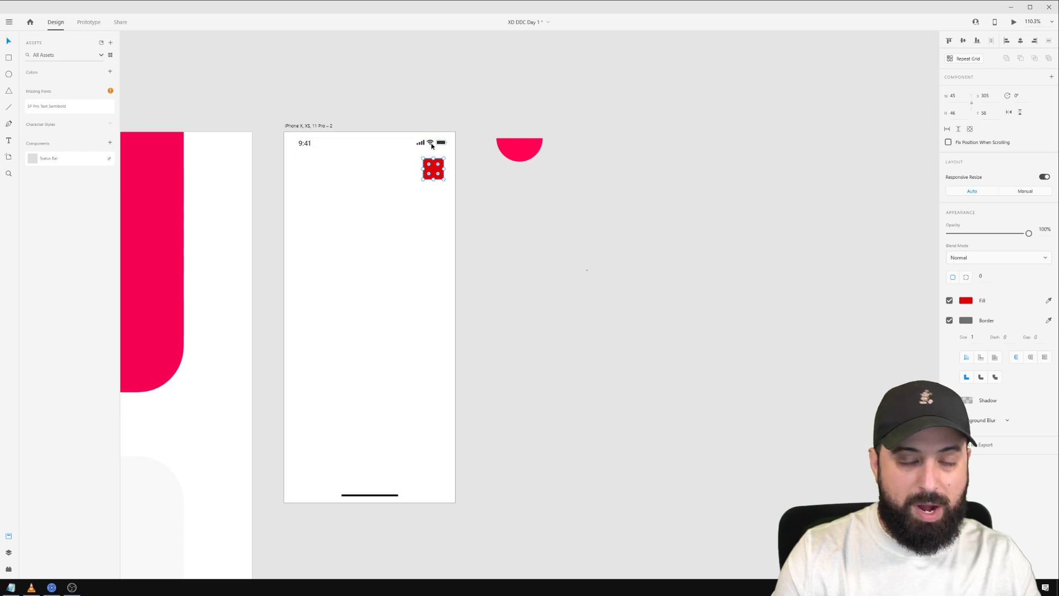
drag(436, 172, 303, 152)
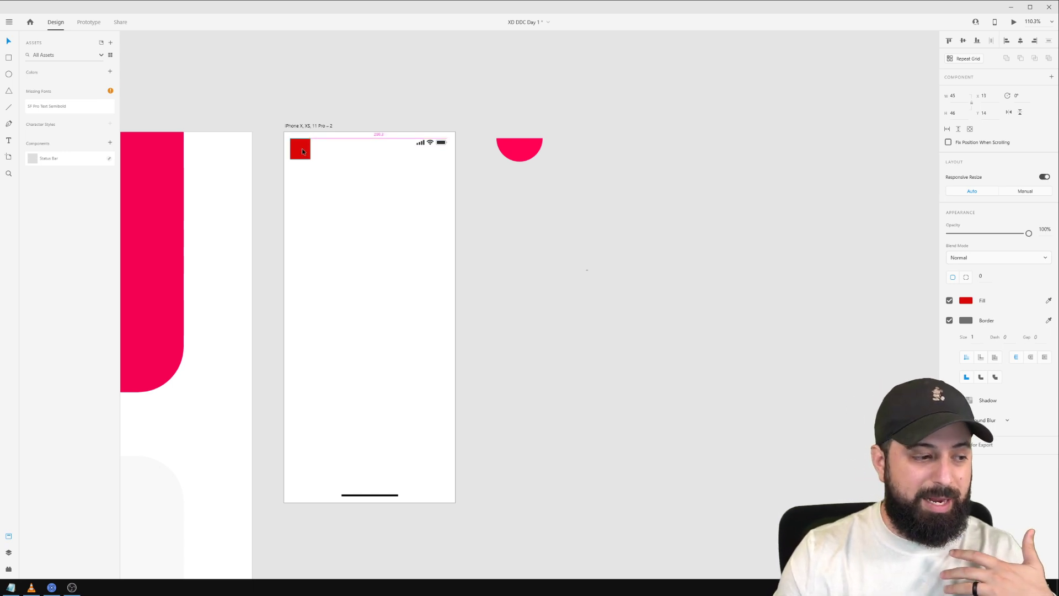
drag(302, 149, 313, 173)
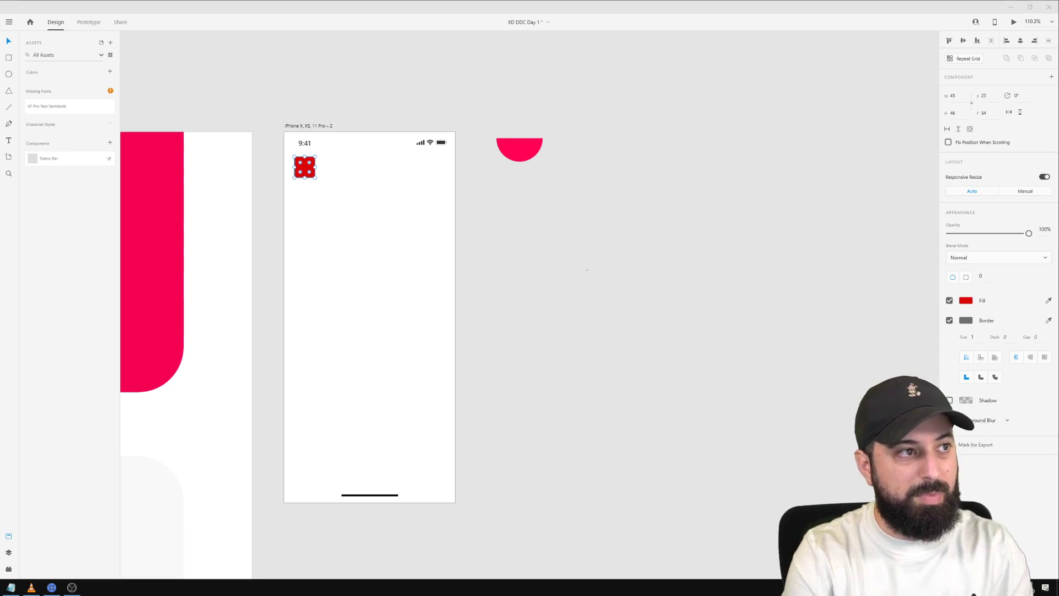
click(322, 170)
click(311, 172)
key(Delete)
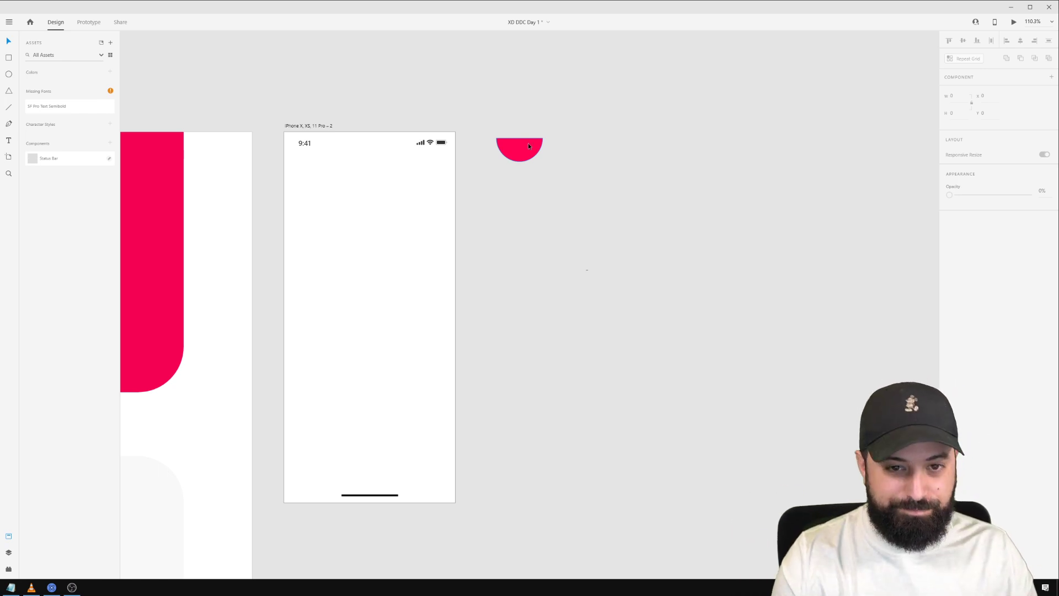
Move the pink half-circle onto the iPhone artboard, horizontally centred just below the status bar.
drag(528, 144, 378, 190)
click(472, 240)
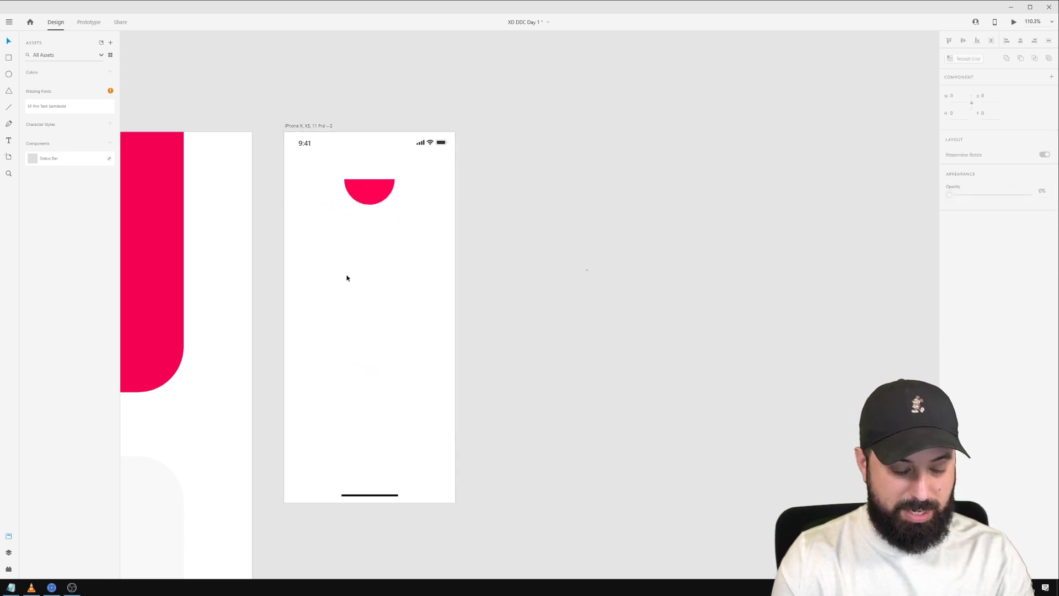
Add a one-line greeting reading "Good morning," plus a first name and exclamation mark below the half-circle, centred on the artboard.
key(t)
click(367, 252)
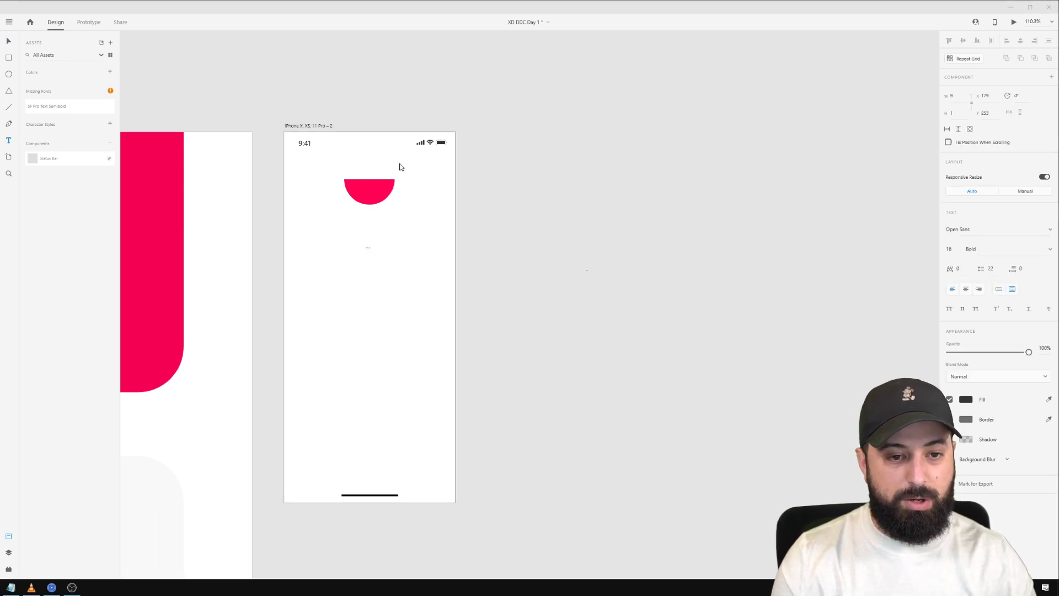
click(366, 245)
click(368, 249)
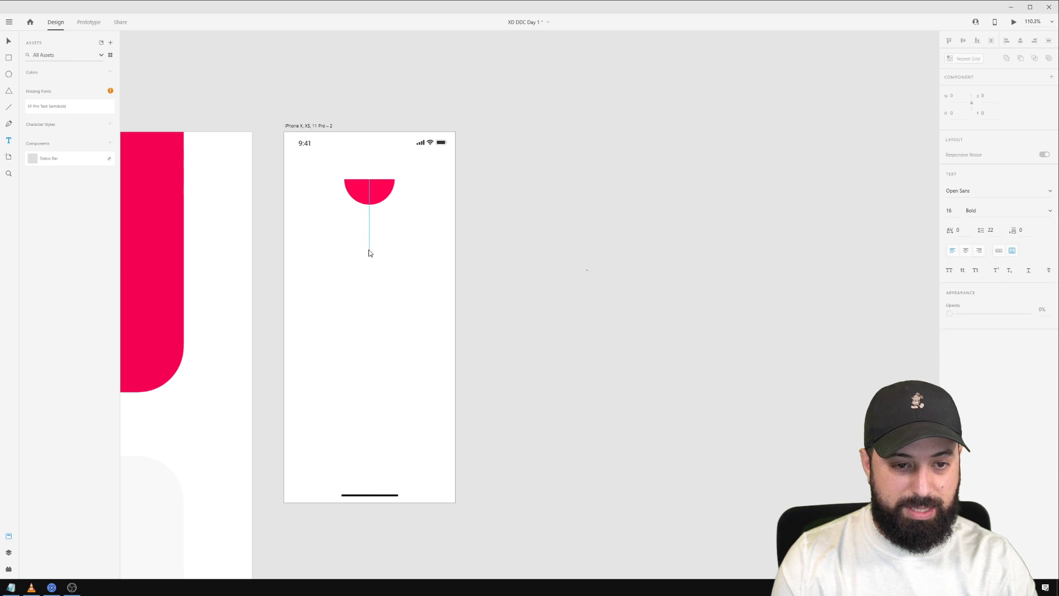
text(Good mo)
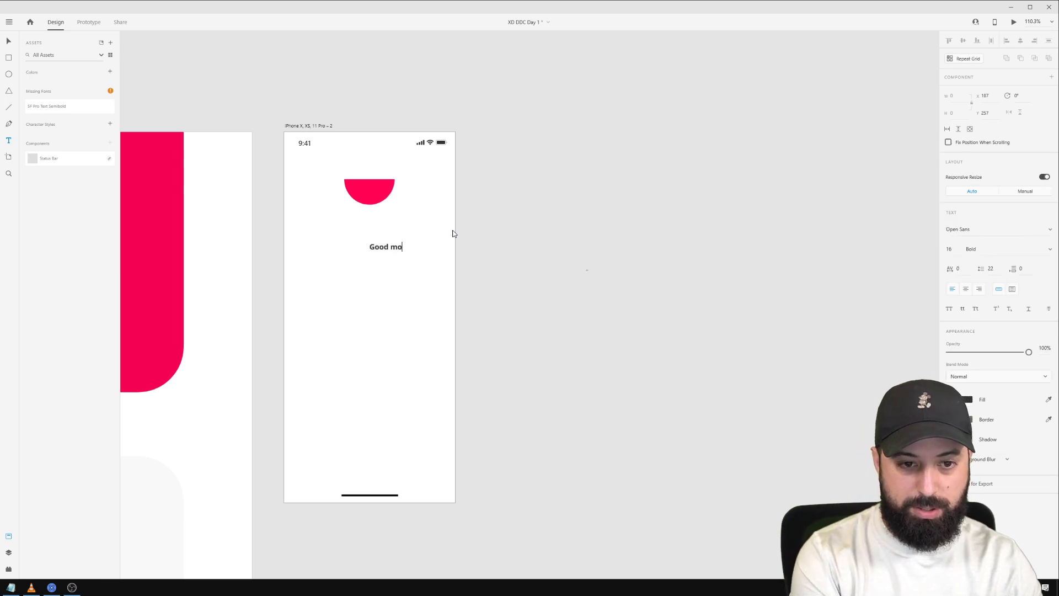
text(rning, Peter!)
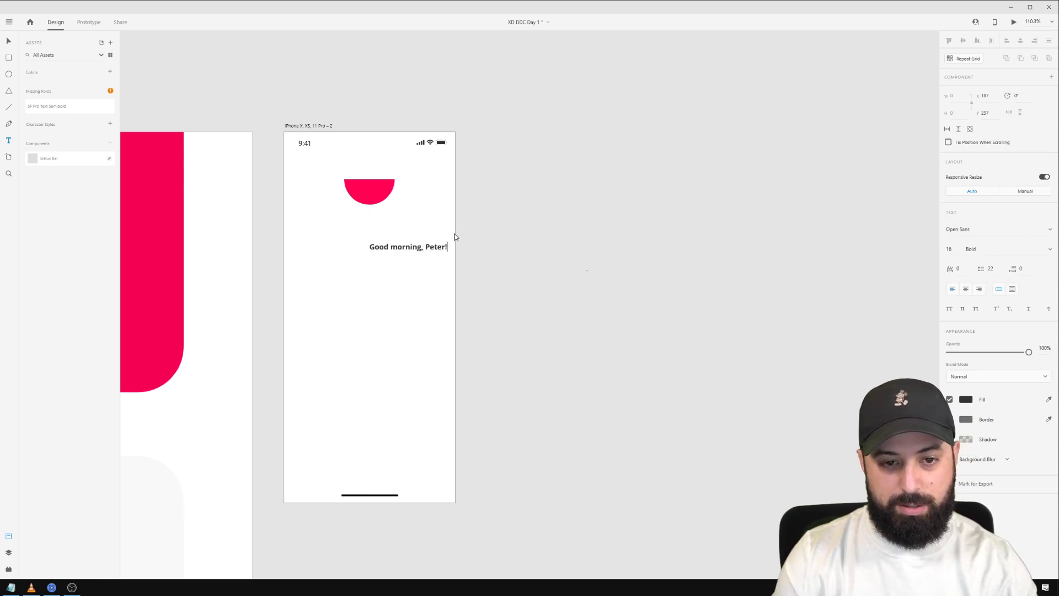
key(Escape)
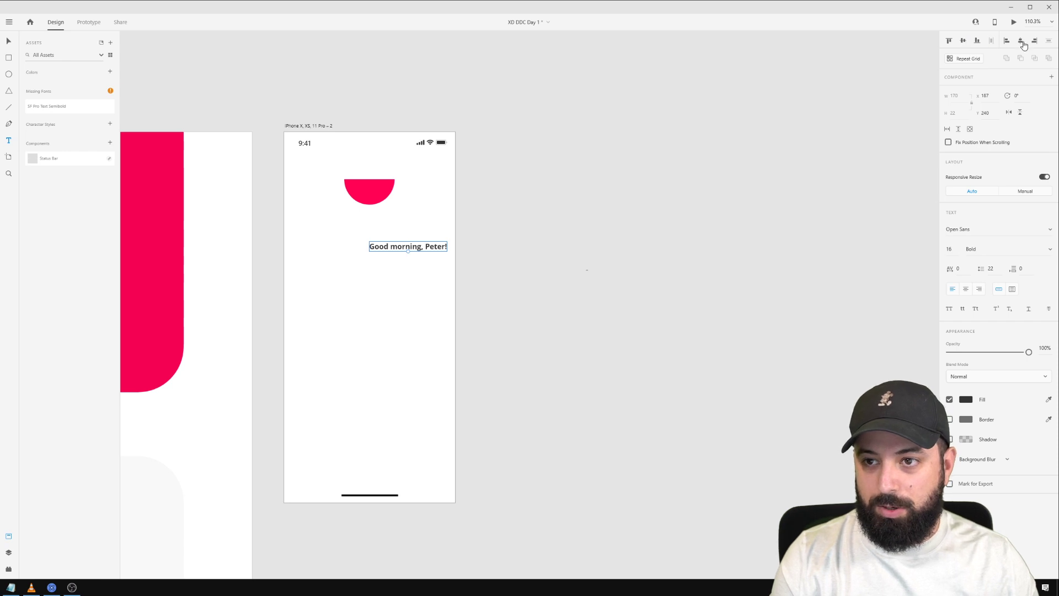
click(1019, 40)
Set the greeting's font to Proxima Nova at size 32 and centre it horizontally on the artboard again.
click(988, 230)
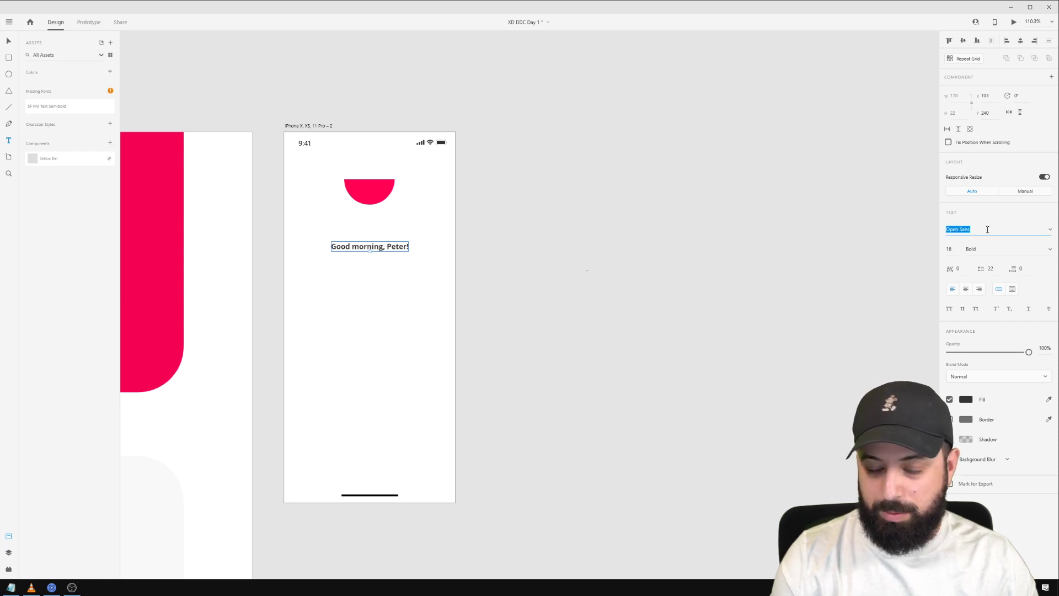
text(Proxomi)
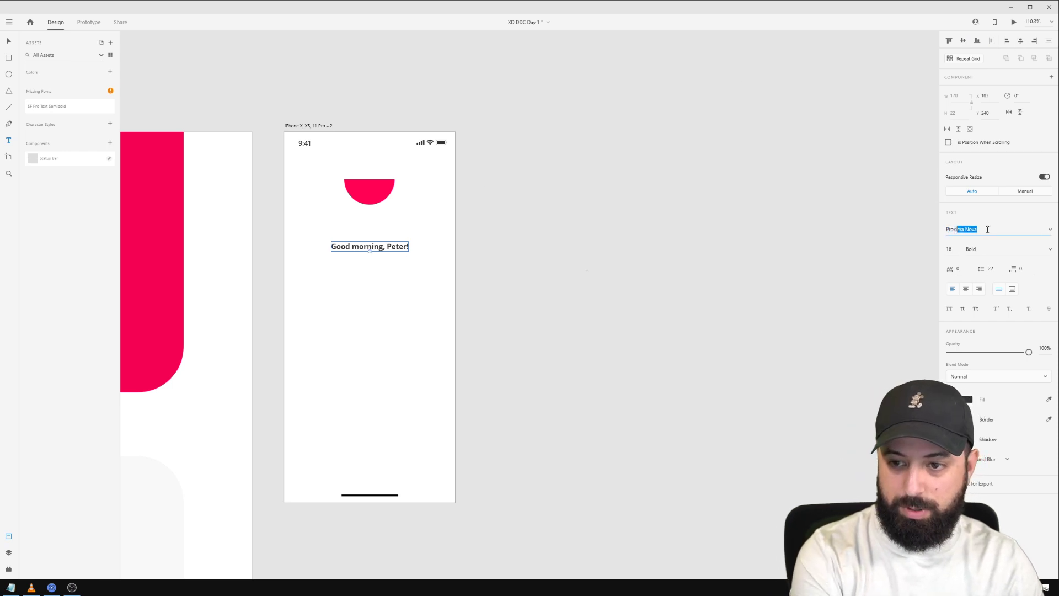
key(Return)
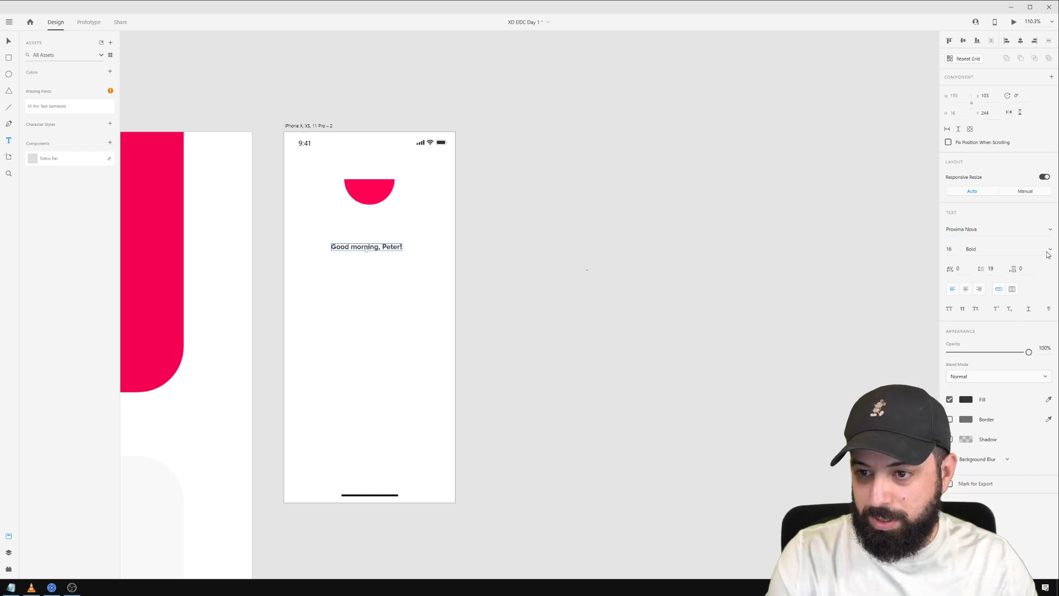
click(950, 249)
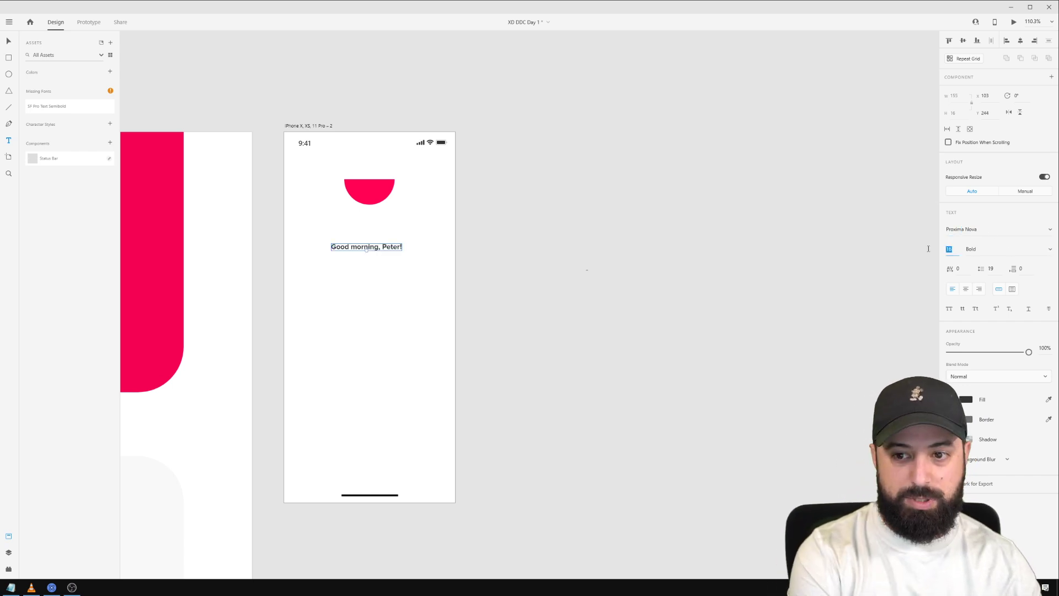
text(32)
key(Return)
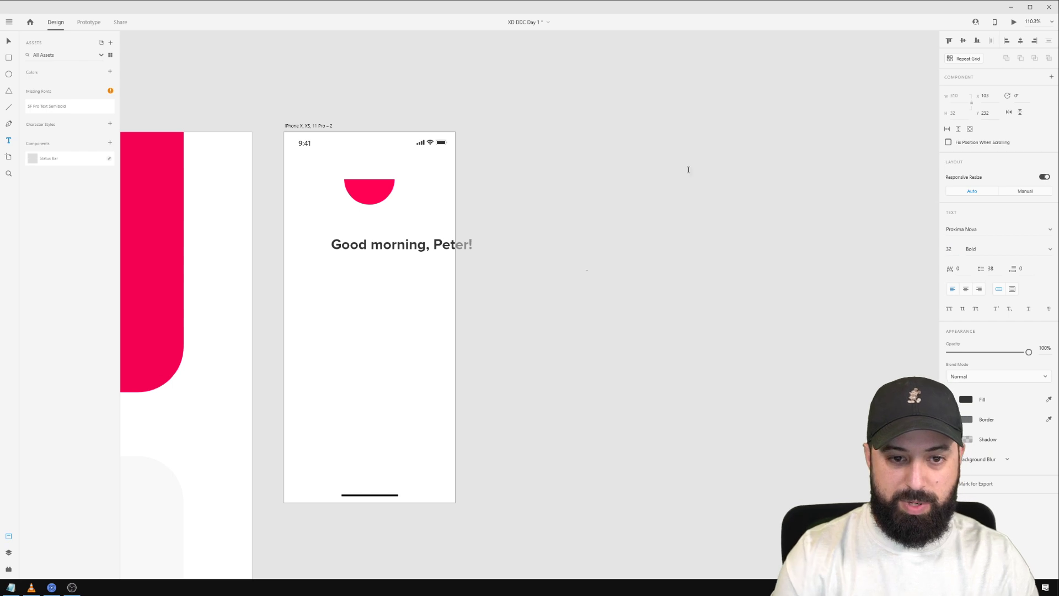
click(1020, 42)
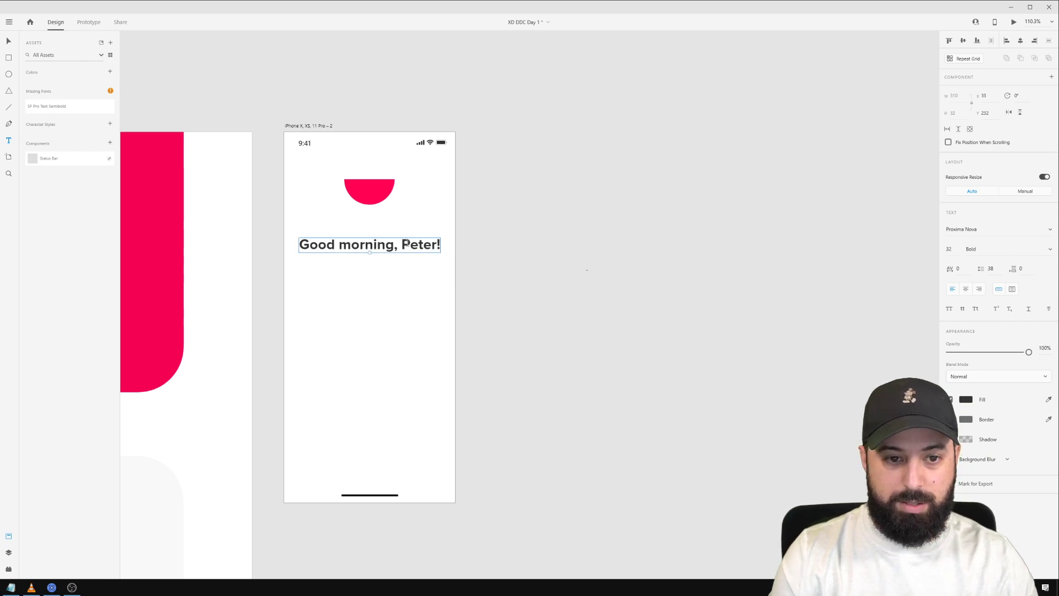
Move the greeting up closer to the half-circle, to a Y position of 199.
drag(413, 248, 416, 232)
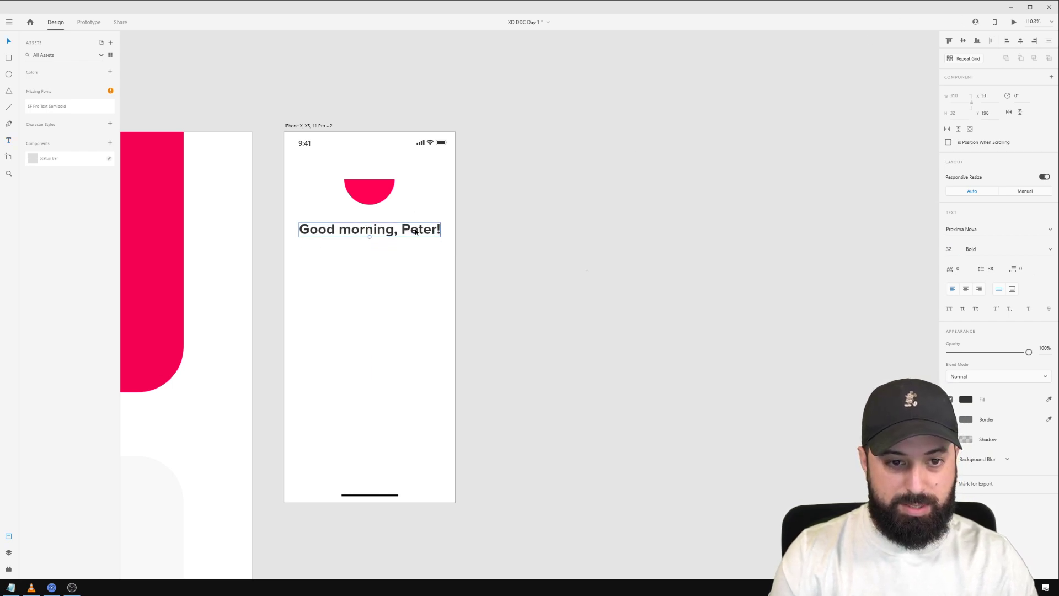
key(Down)
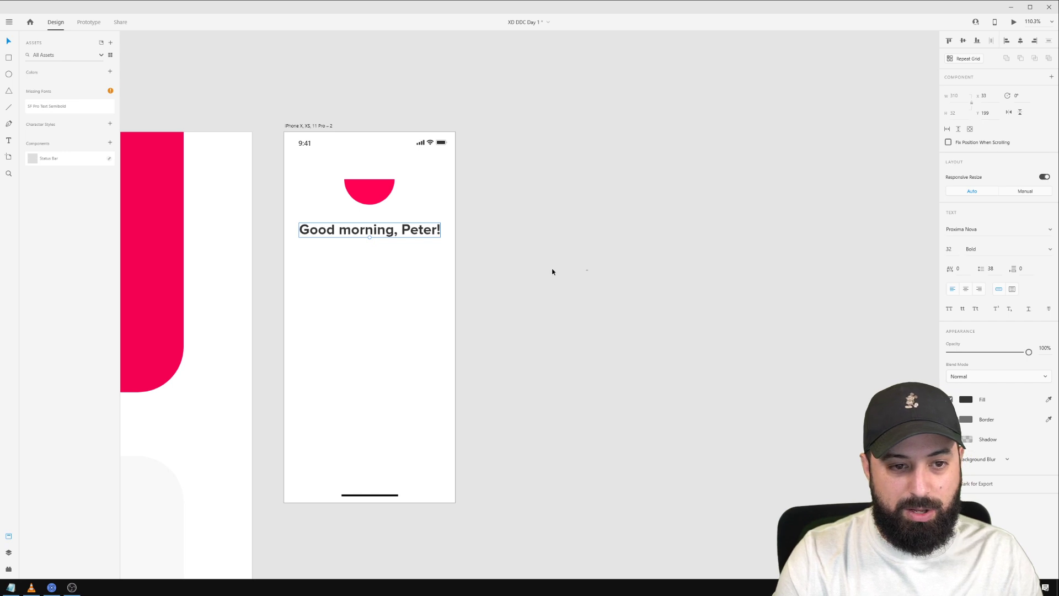
click(540, 255)
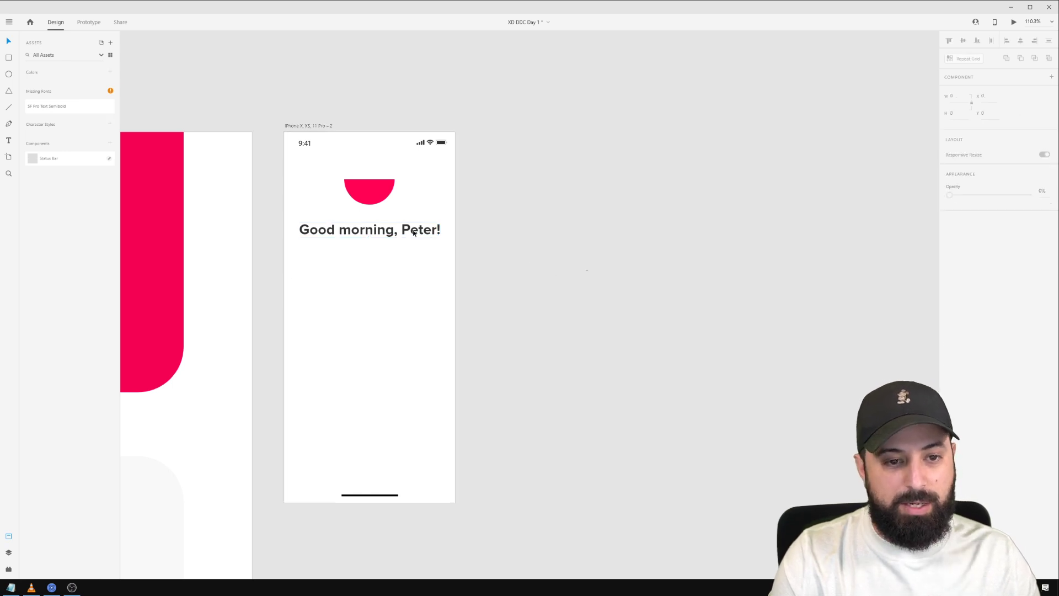
Duplicate the greeting directly below itself and set the copy to size 14 with the Regular weight.
drag(382, 229, 385, 250)
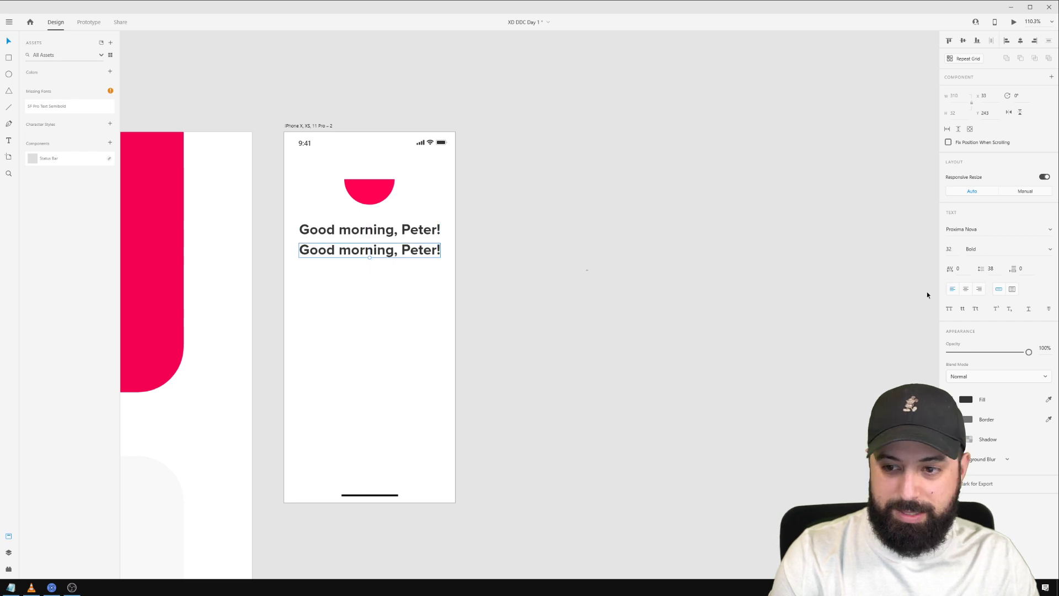
click(955, 249)
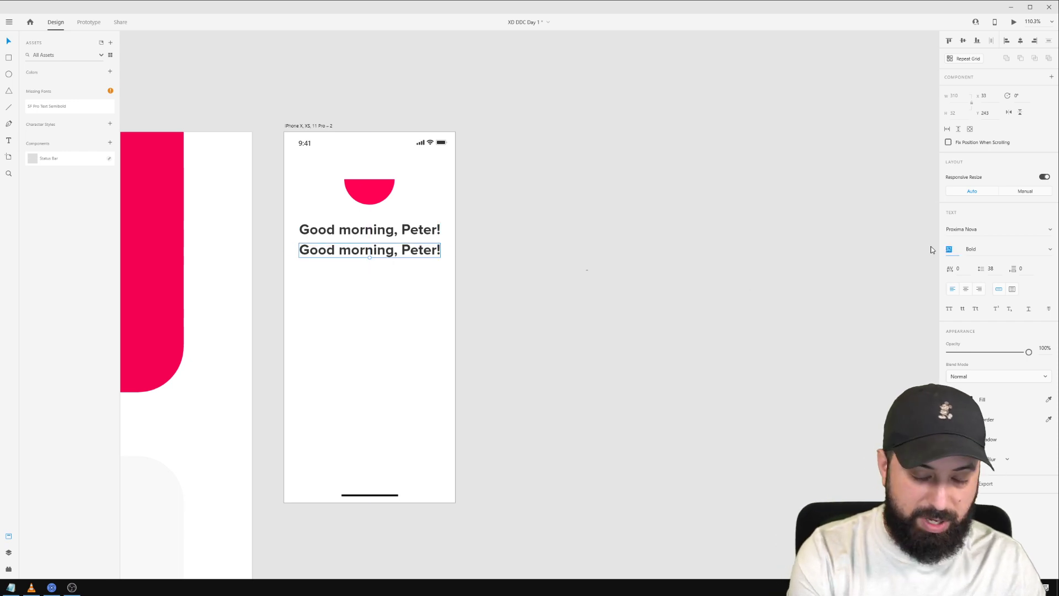
text(14)
key(Return)
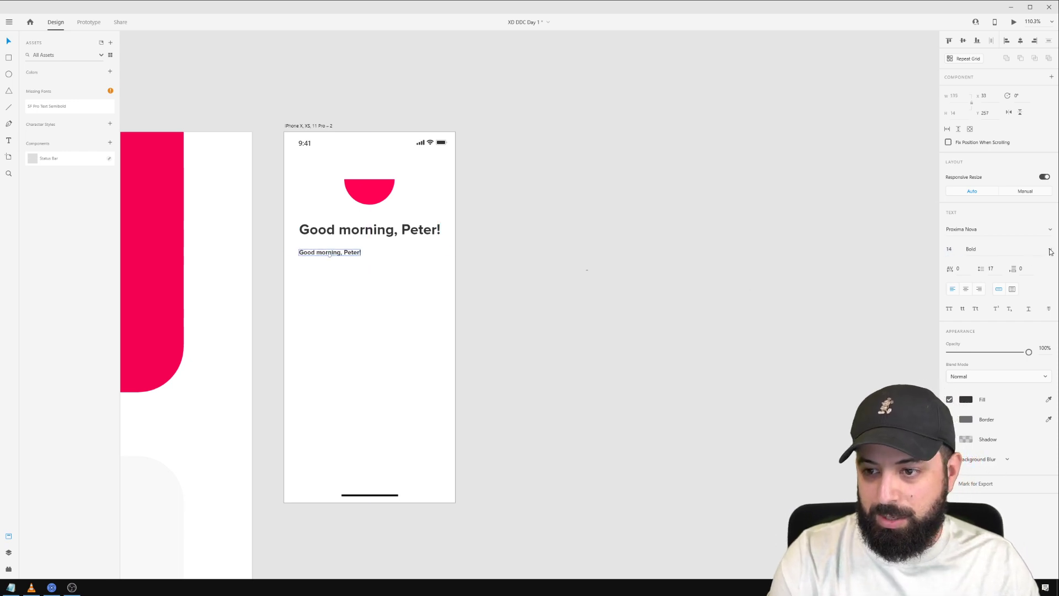
click(1051, 251)
click(1010, 234)
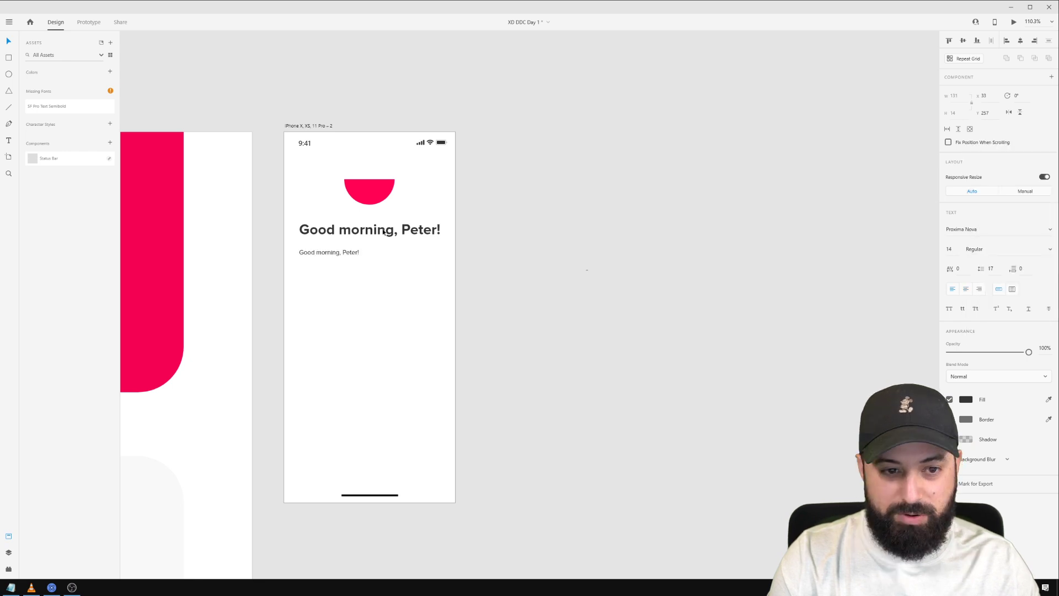
Replace the smaller text with "We've got a lot of fun things planned today. Let's share some laughs and make things that matter.".
double_click(345, 254)
key(ctrl+a)
text(W)
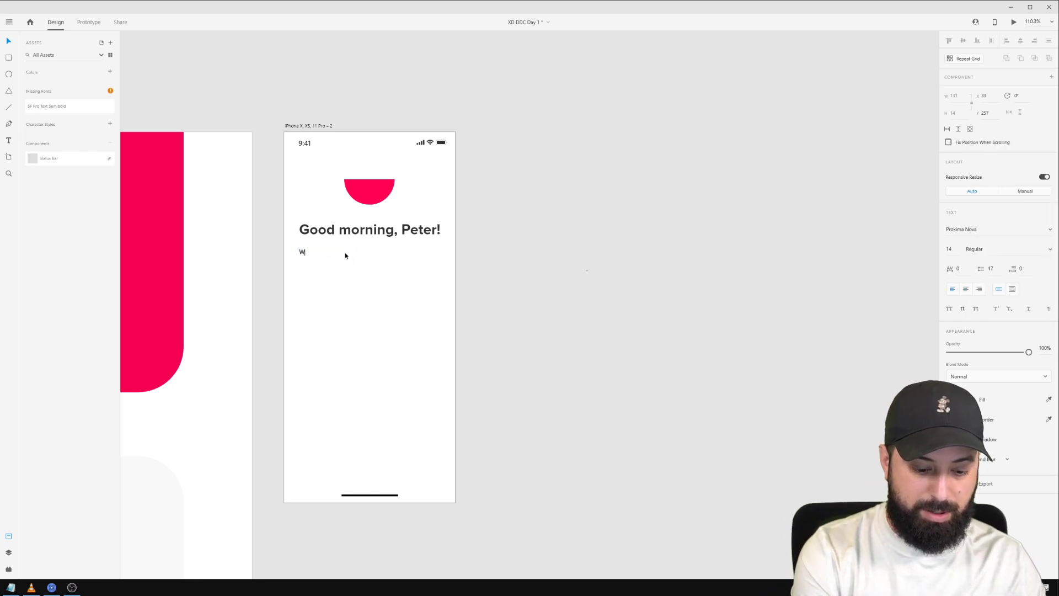
text(e've got)
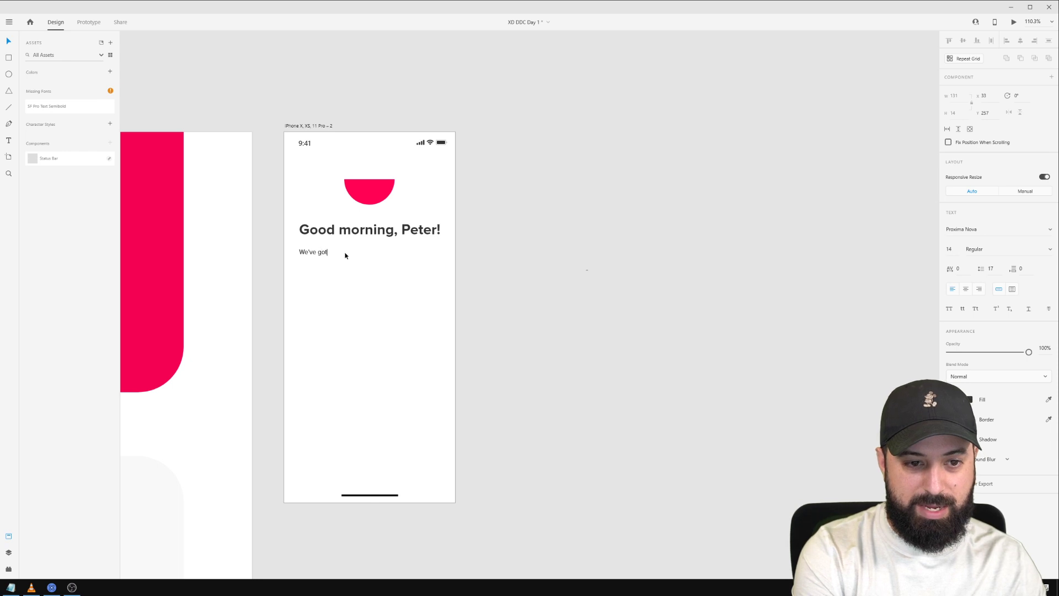
text( a lot of fun thin)
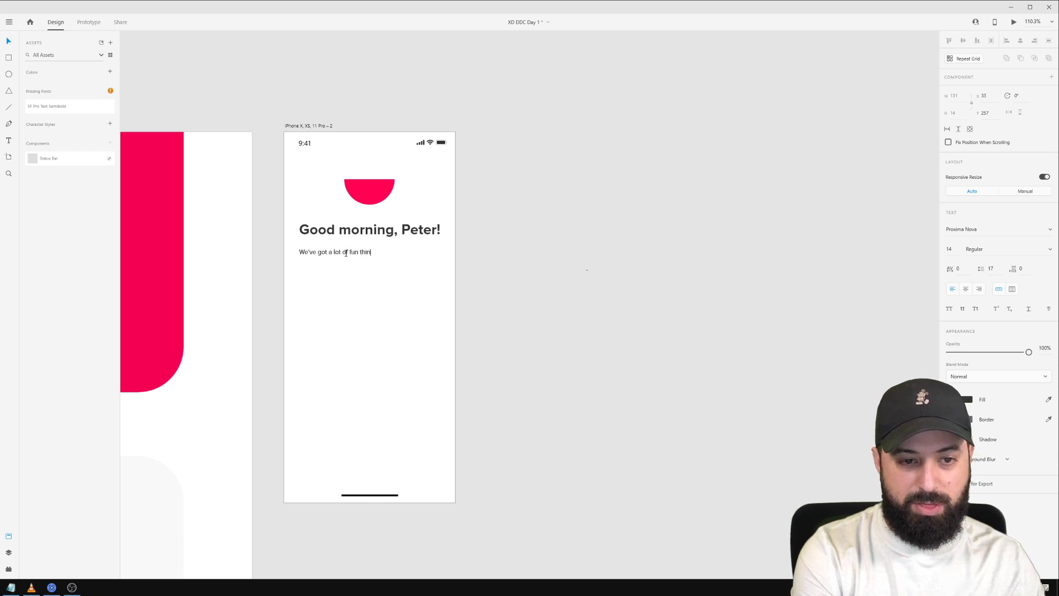
text(gs planned today)
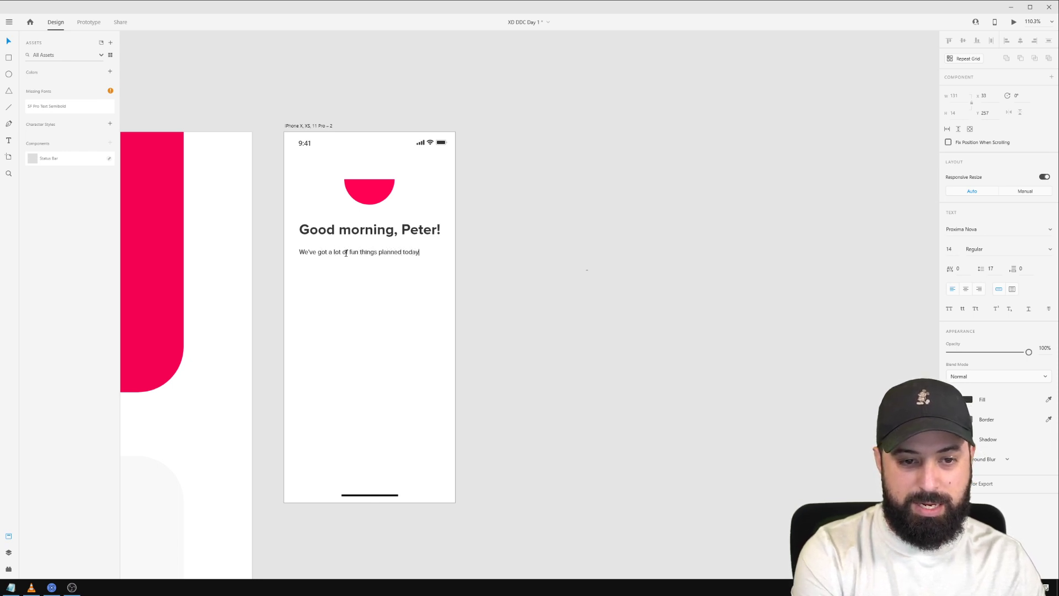
text(. Let's)
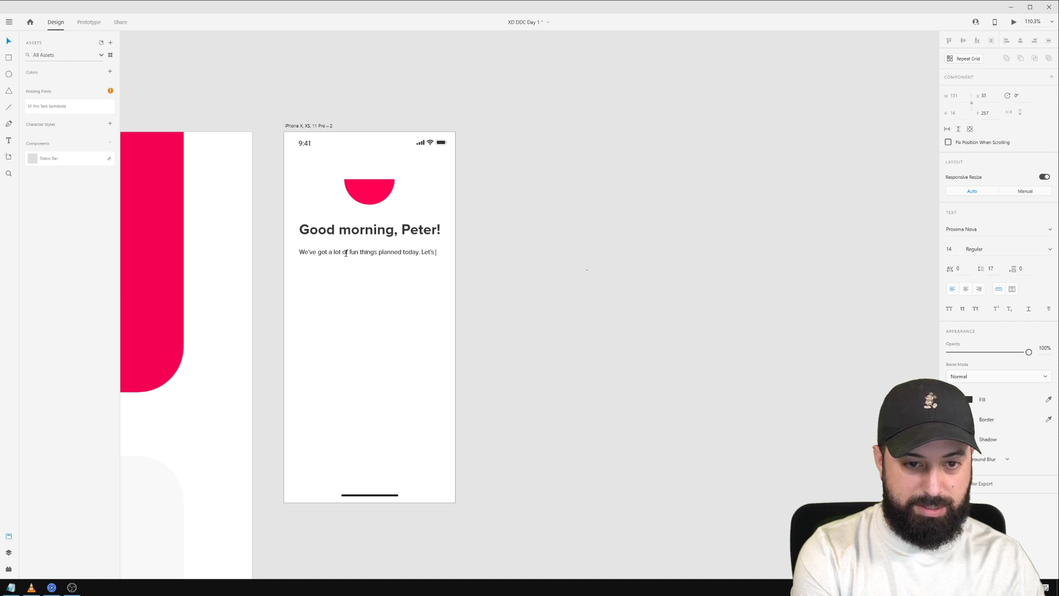
text( share some laughs and )
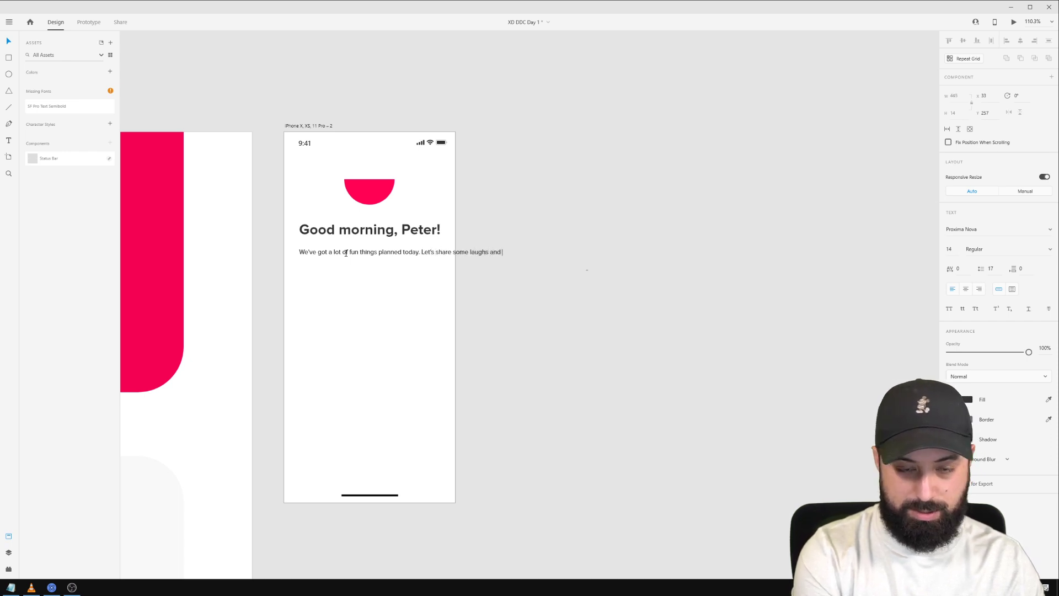
text(m)
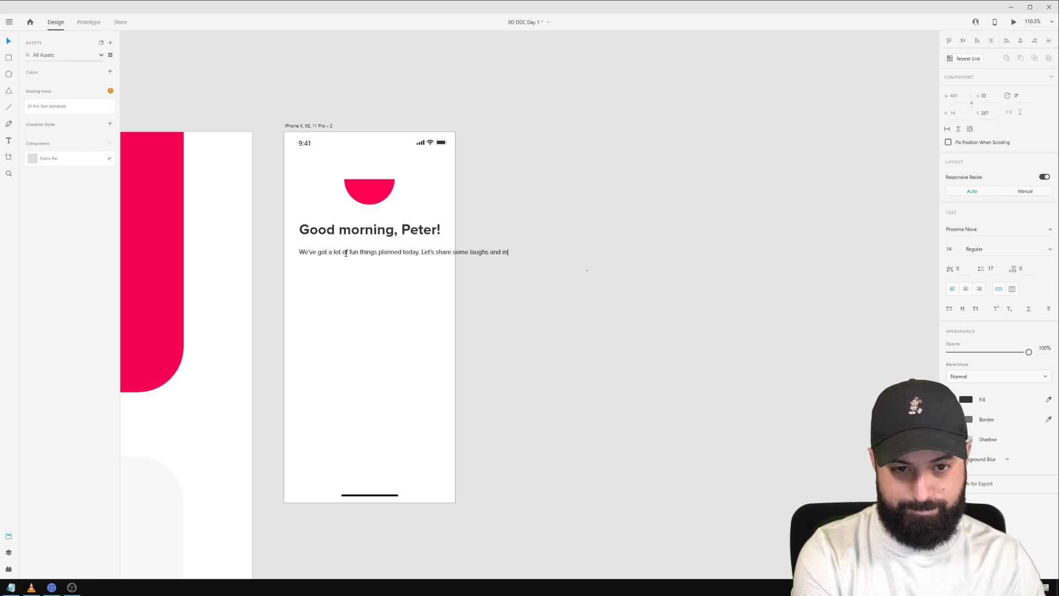
text(ake things that matter.)
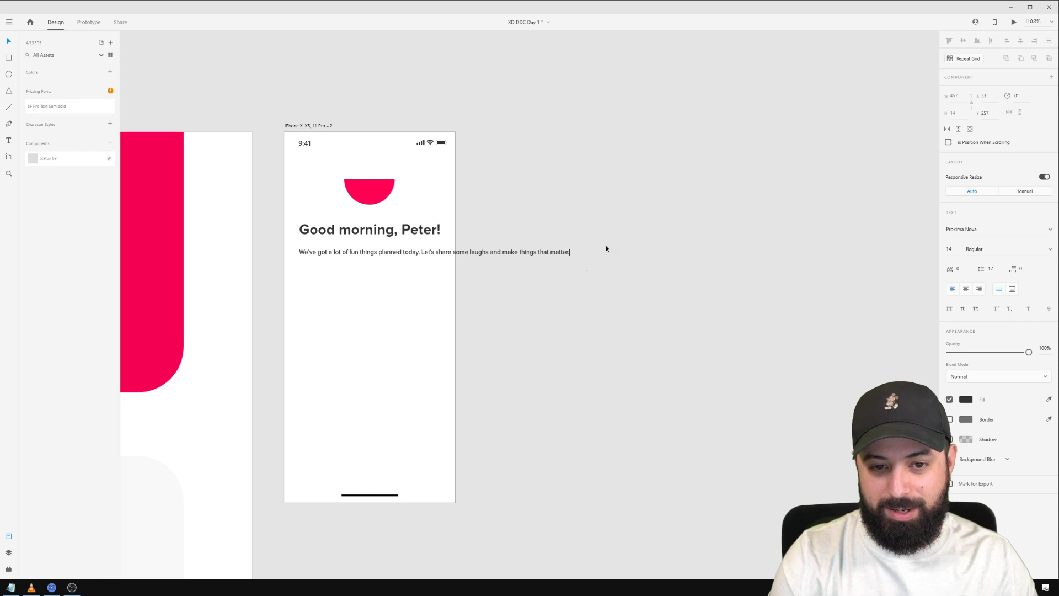
key(Escape)
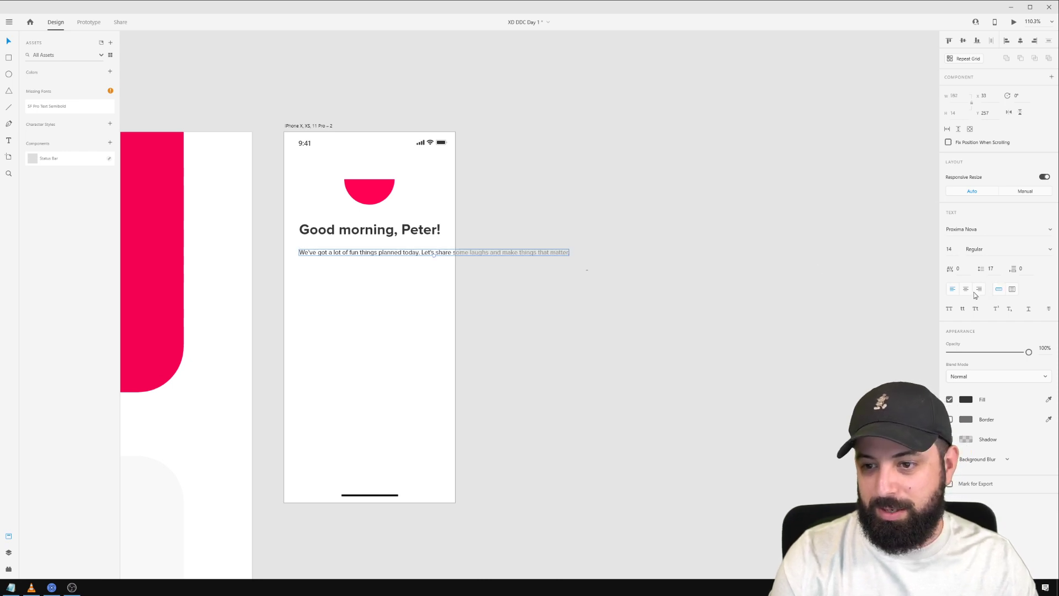
Convert the sentence to fixed-size area text and resize its box to about 300 by 33, wrapping onto two lines.
click(1012, 288)
drag(570, 252, 436, 252)
mouse_move(367, 254)
mouse_down()
mouse_move(367, 280)
mouse_move(367, 264)
mouse_up()
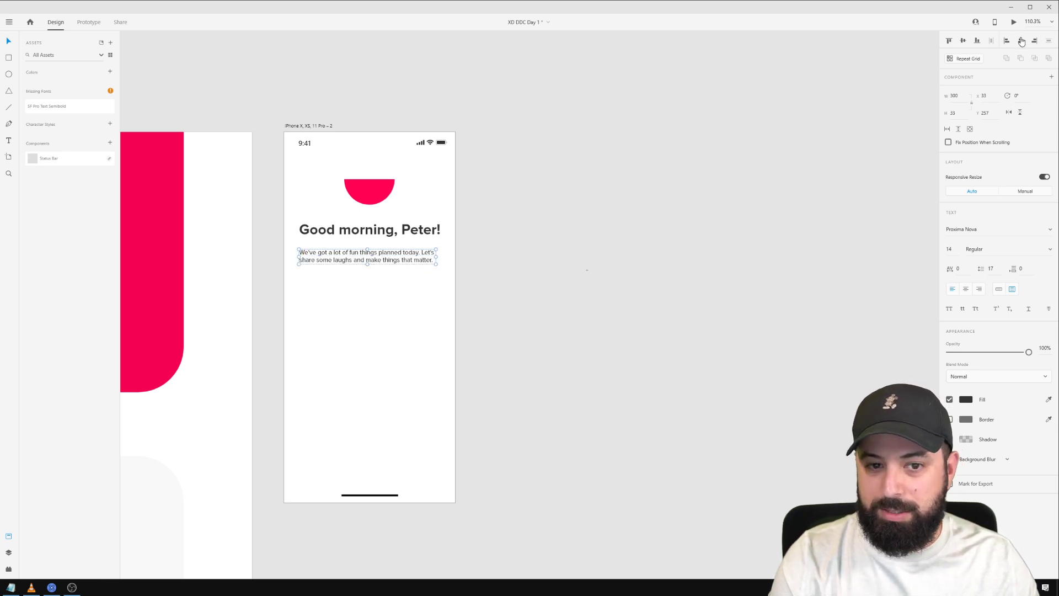
Move the intro text up to Y 239, centred beneath the greeting, and change its fill to a lighter grey.
drag(410, 257, 413, 247)
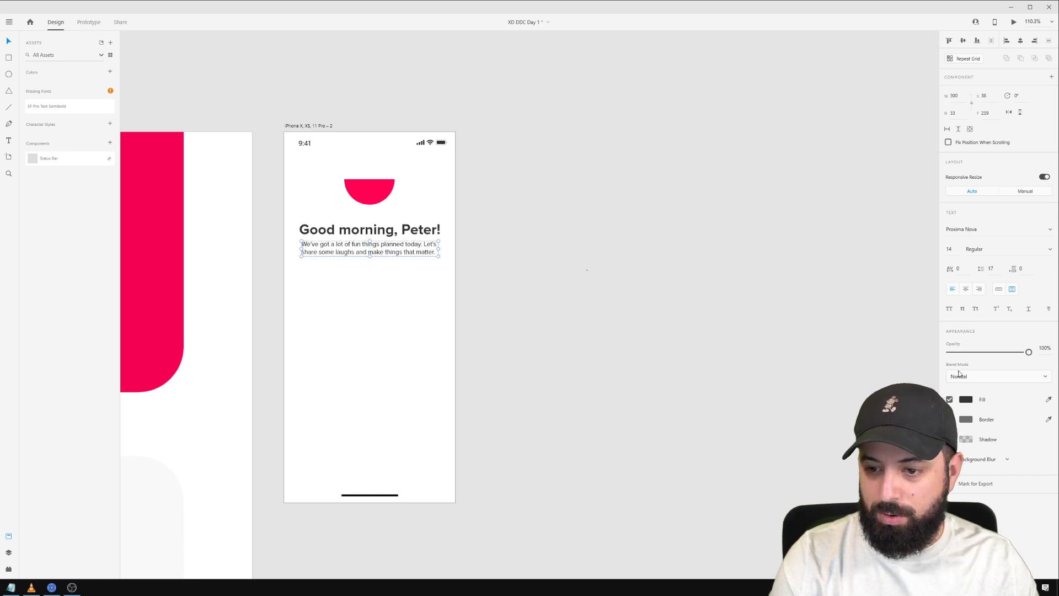
click(965, 399)
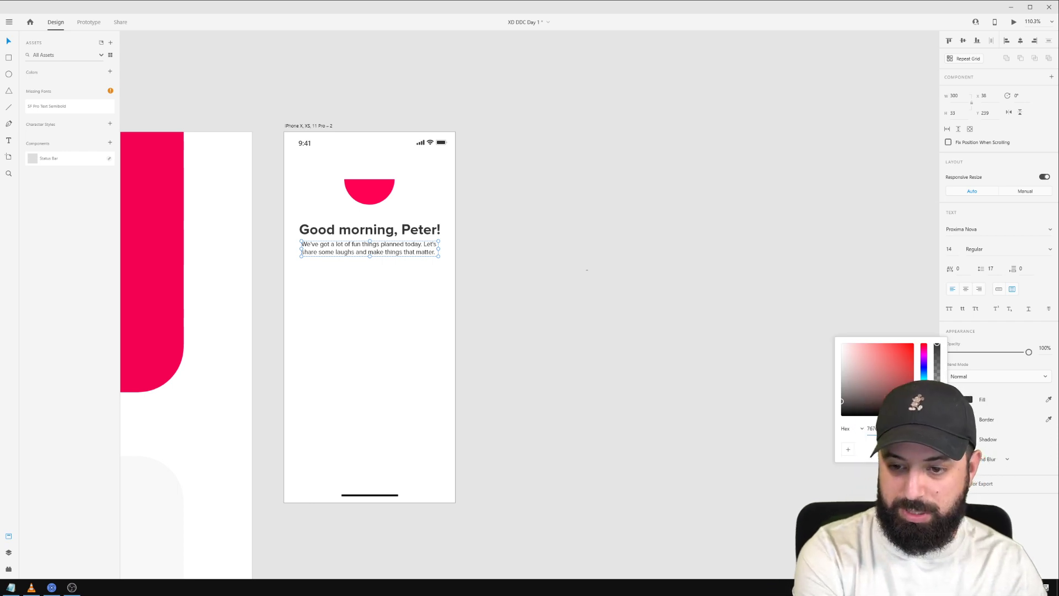
click(628, 337)
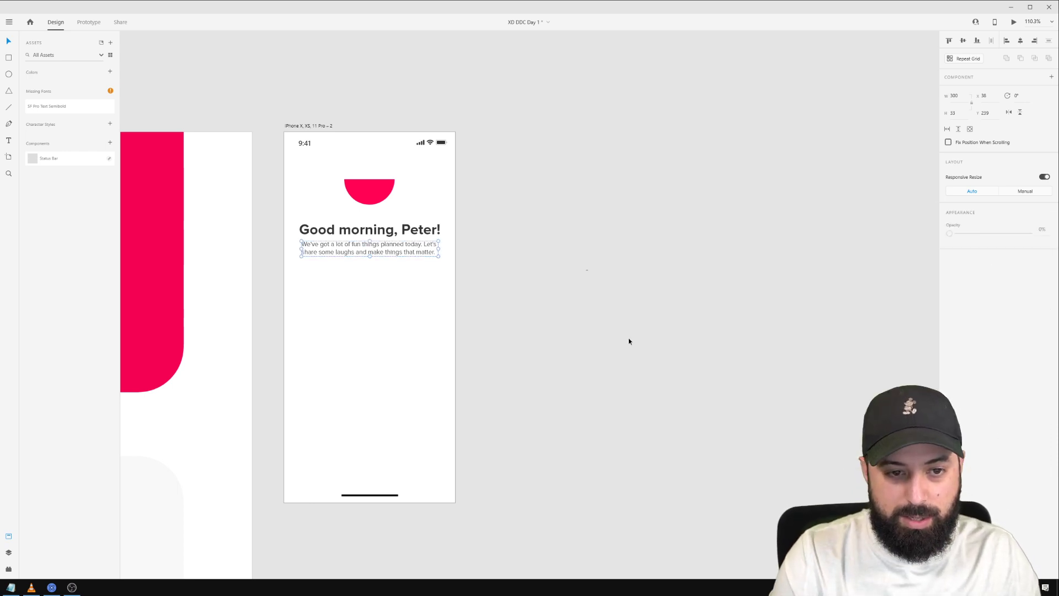
Nudge the intro text down to a Y position of 247.
click(379, 251)
key(Down)
key(Down)
key(Down)
key(Down)
key(Down)
key(Down)
key(Down)
key(Down)
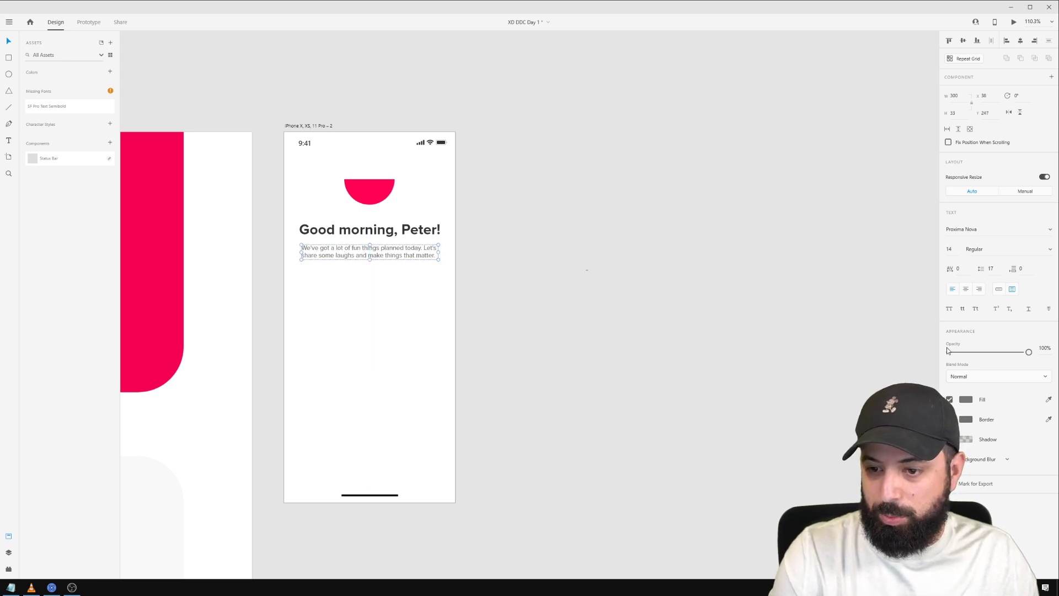
Set the intro text's line spacing to 20 and extend its text box downward to fit both lines.
click(978, 270)
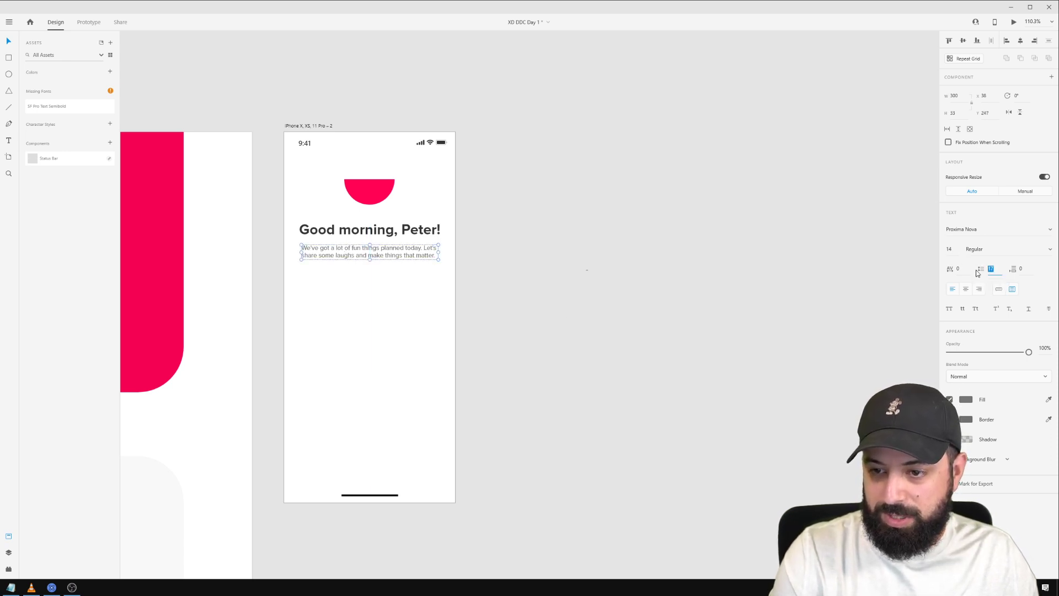
text(20)
key(Return)
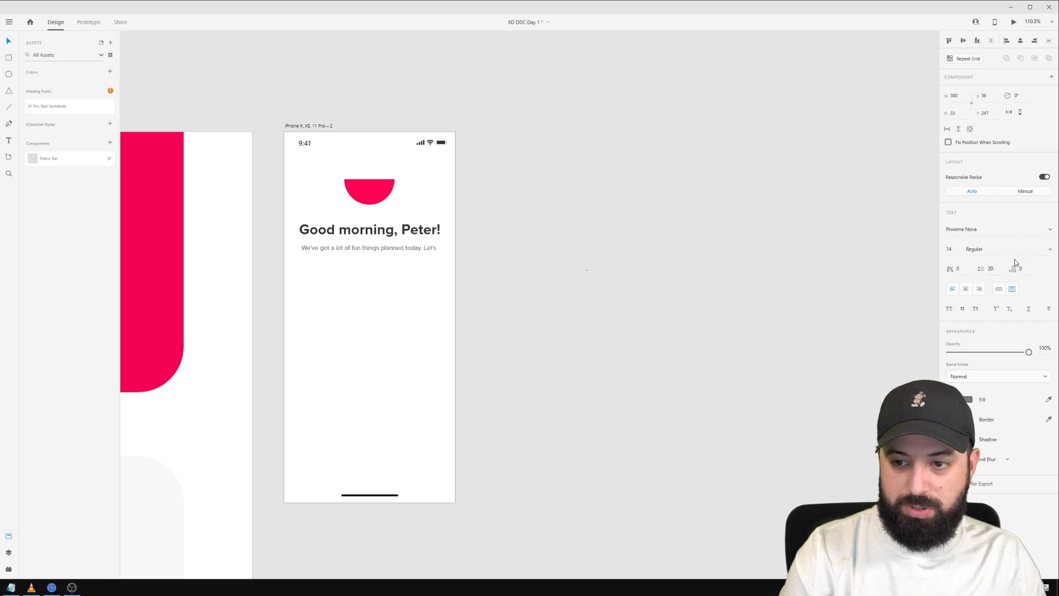
drag(370, 260, 366, 262)
click(572, 272)
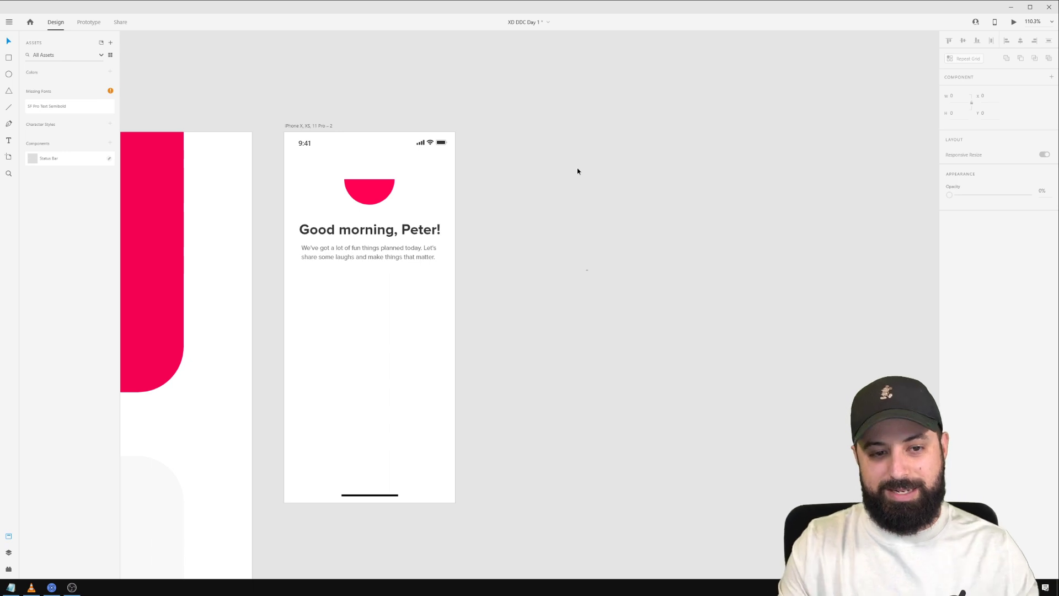
Duplicate the greeting below the intro text and make the copy left-aligned at size 16.
drag(386, 234, 382, 304)
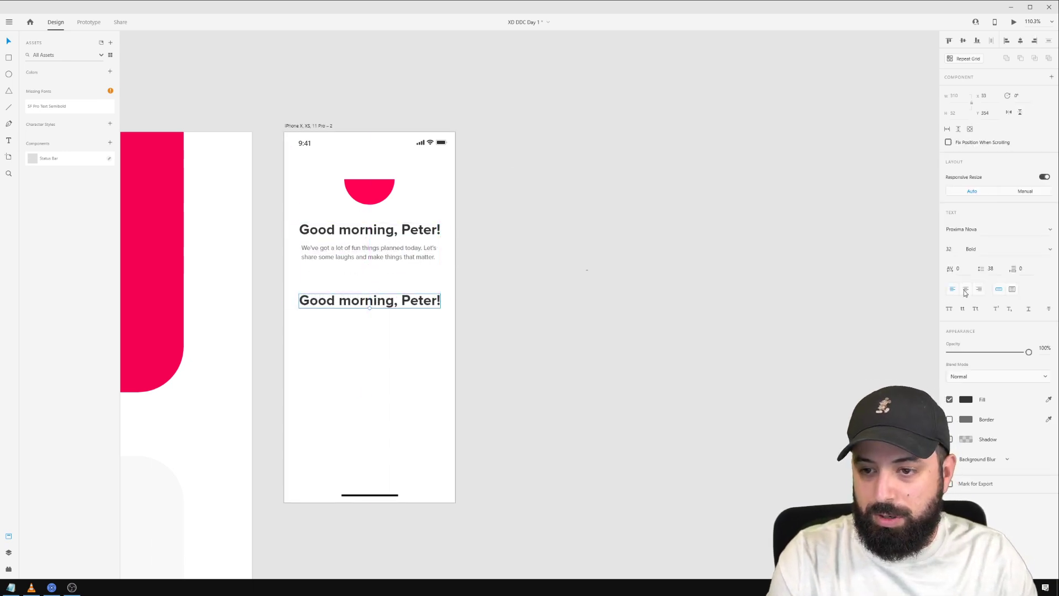
click(386, 230)
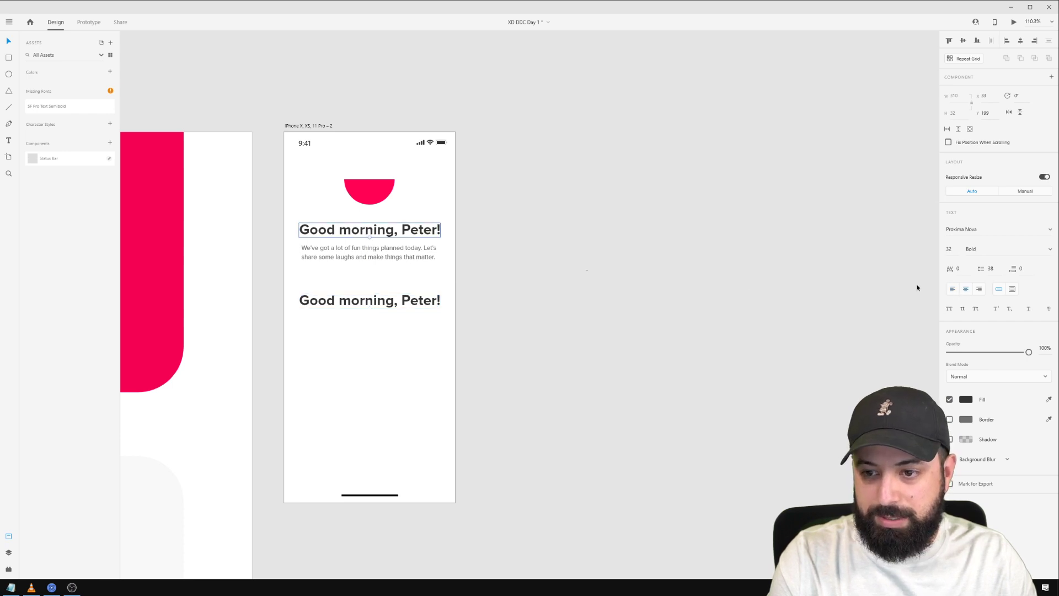
key(Tab)
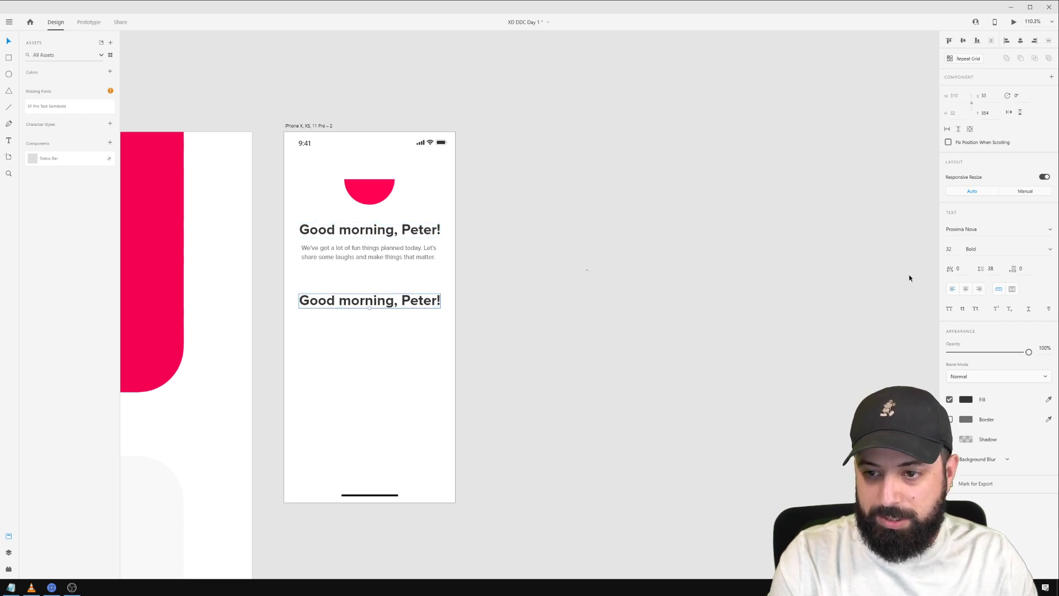
click(948, 249)
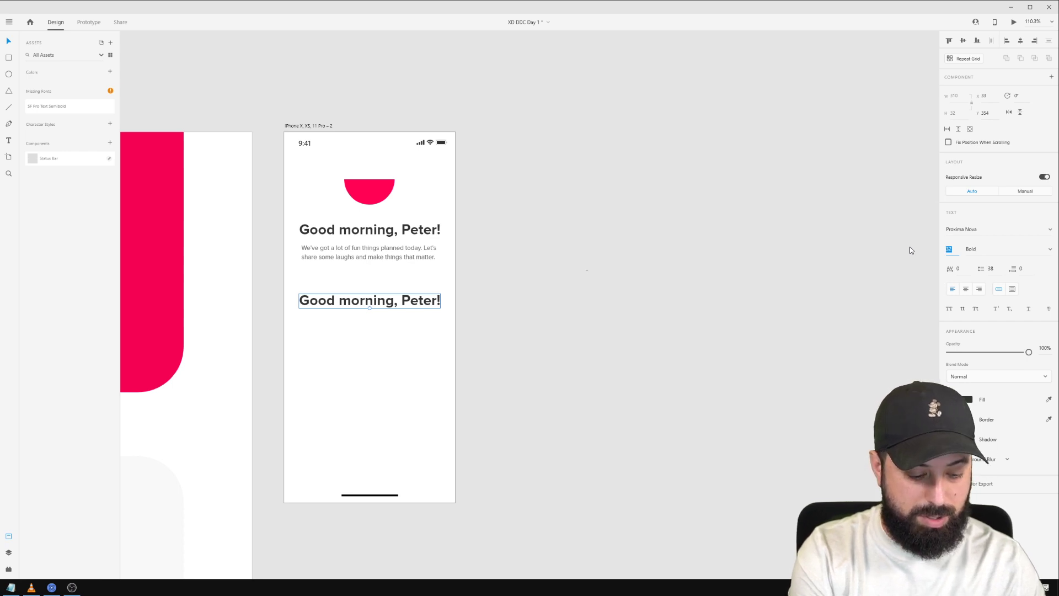
text(16)
key(Return)
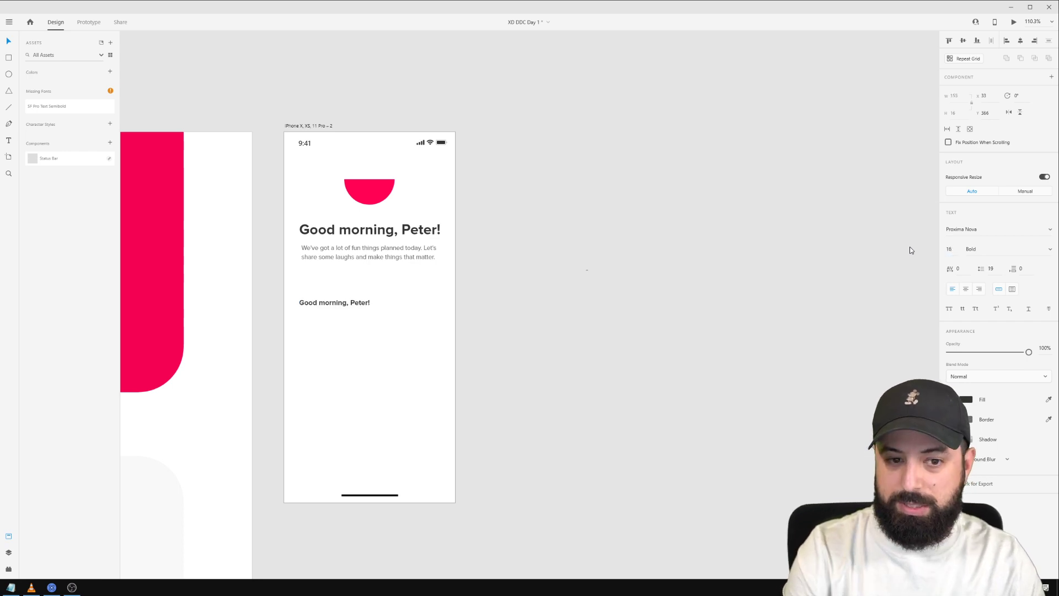
Replace the duplicated greeting's text with "DAILY TASKS" and set its size to 12.
double_click(339, 303)
text(DAILY TAS)
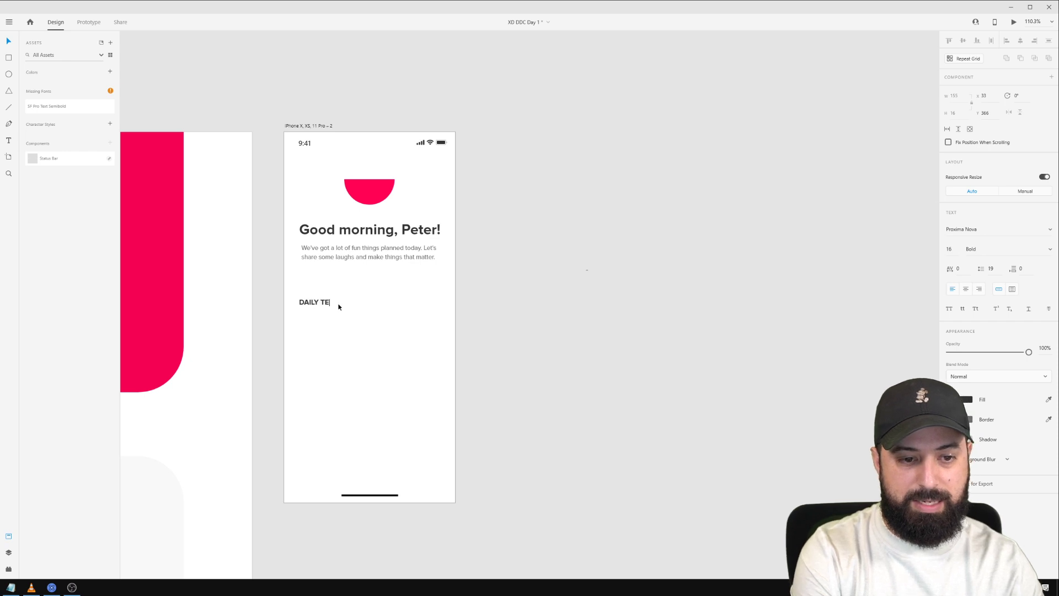
text(KS)
key(Escape)
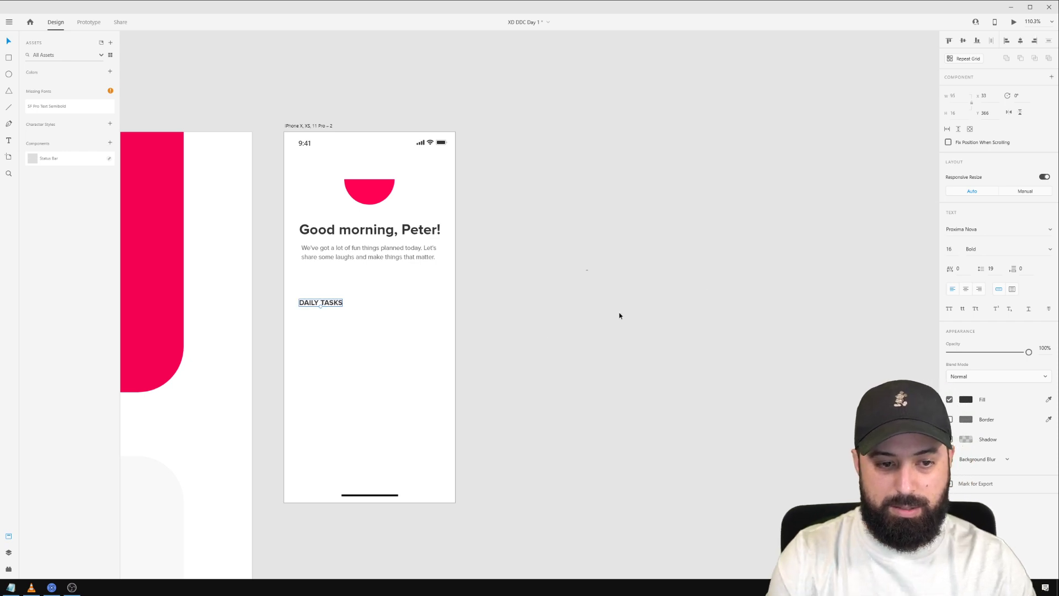
click(949, 249)
key(BackSpace)
key(BackSpace)
text(14)
key(Return)
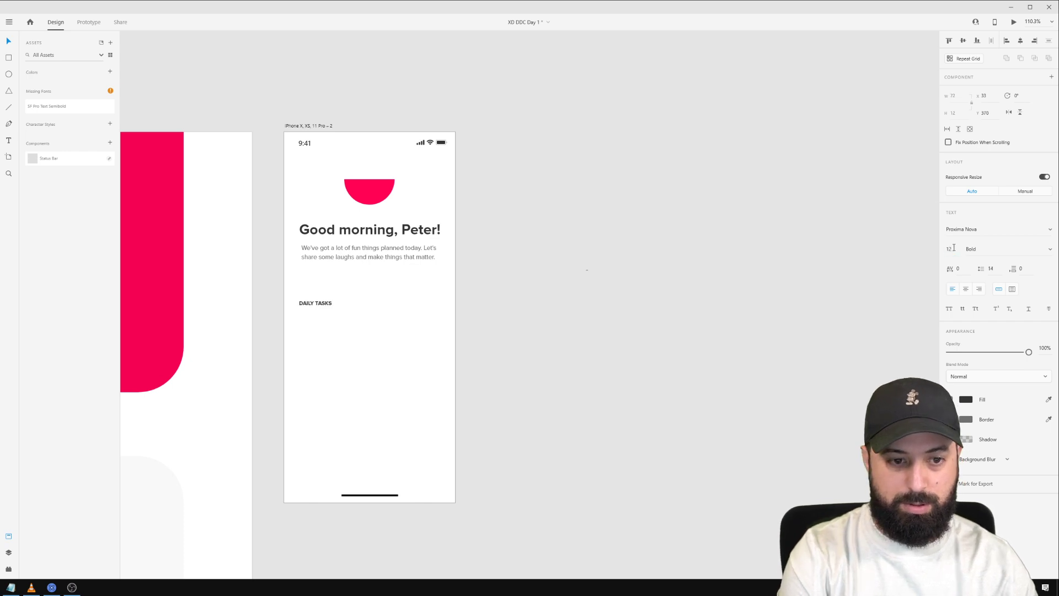
Move the "DAILY TASKS" heading slightly up and shift it left to an X position of 24.
click(422, 338)
drag(321, 303, 324, 293)
key(Left)
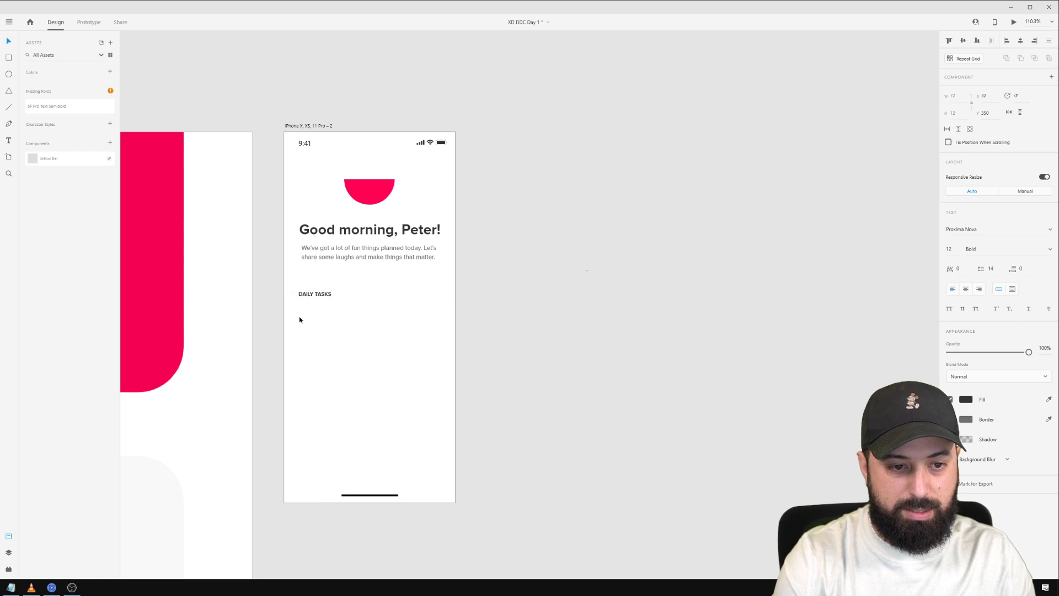
key(Left)
key(Left)
key(Left)
key(Left)
key(Left)
key(Left)
key(Left)
key(Left)
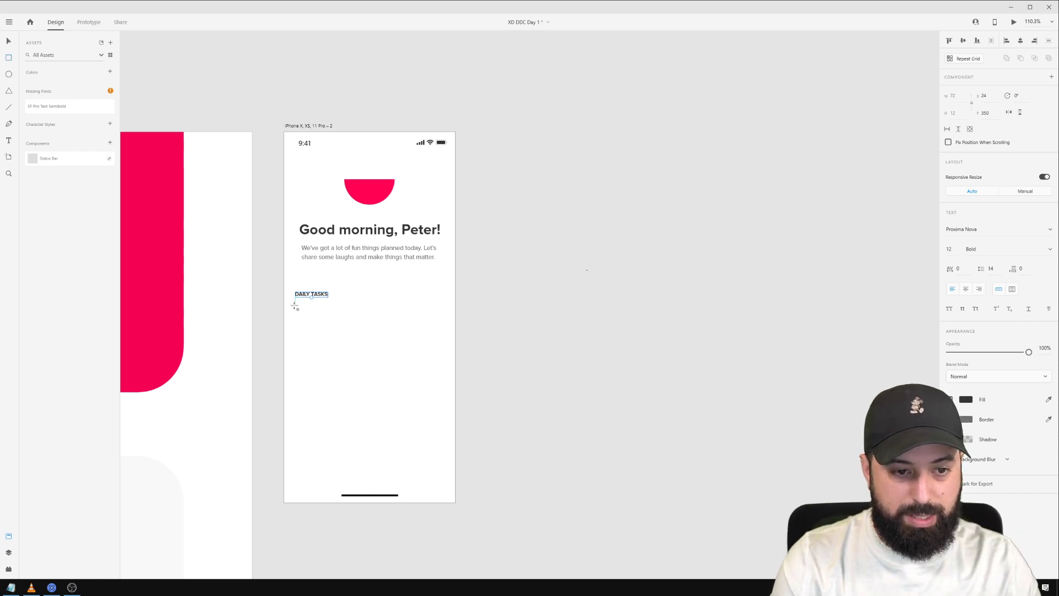
Draw a rectangle about 42 high below the "DAILY TASKS" heading, starting at X 24, and set its width to 327.
drag(295, 305, 445, 324)
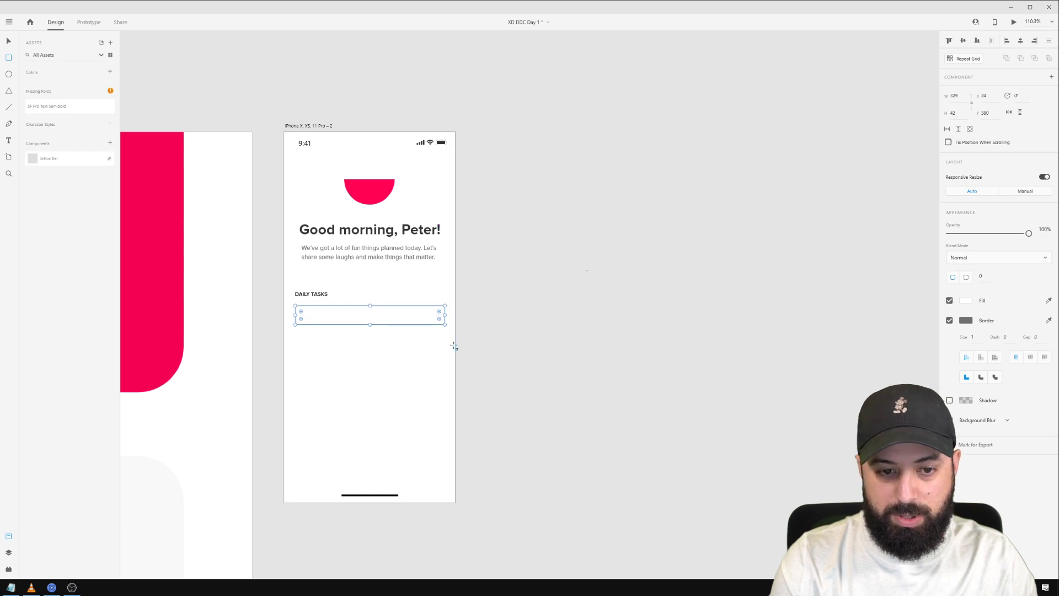
key(v)
key(alt)
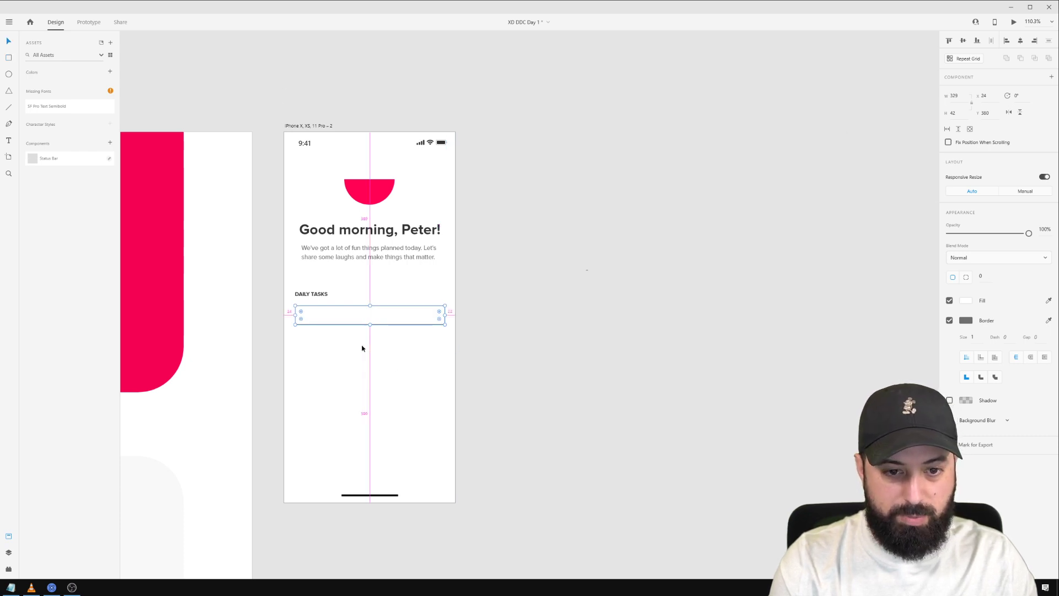
click(960, 95)
text(327)
key(Return)
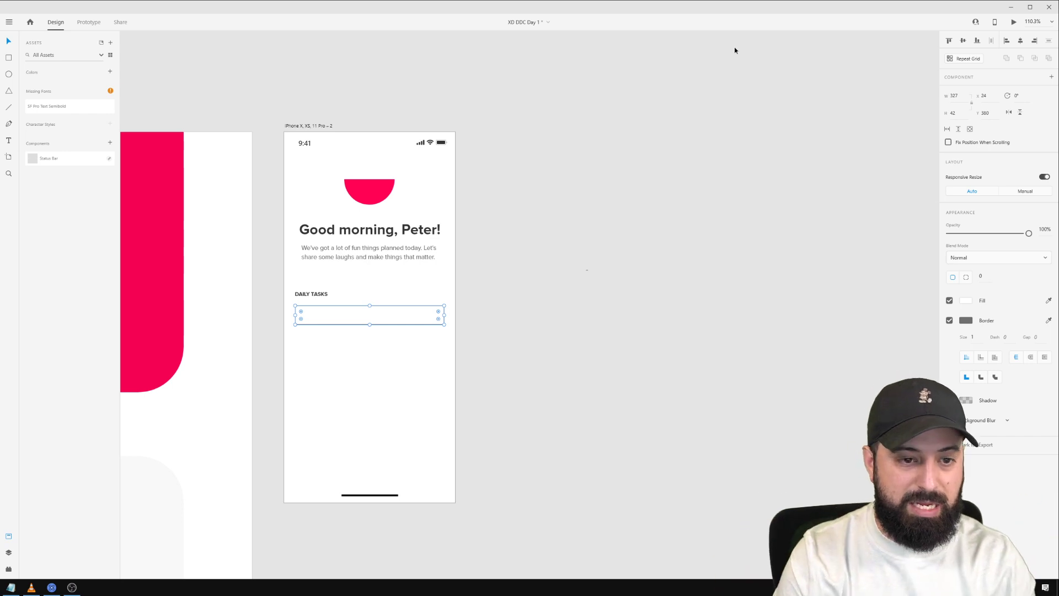
click(953, 112)
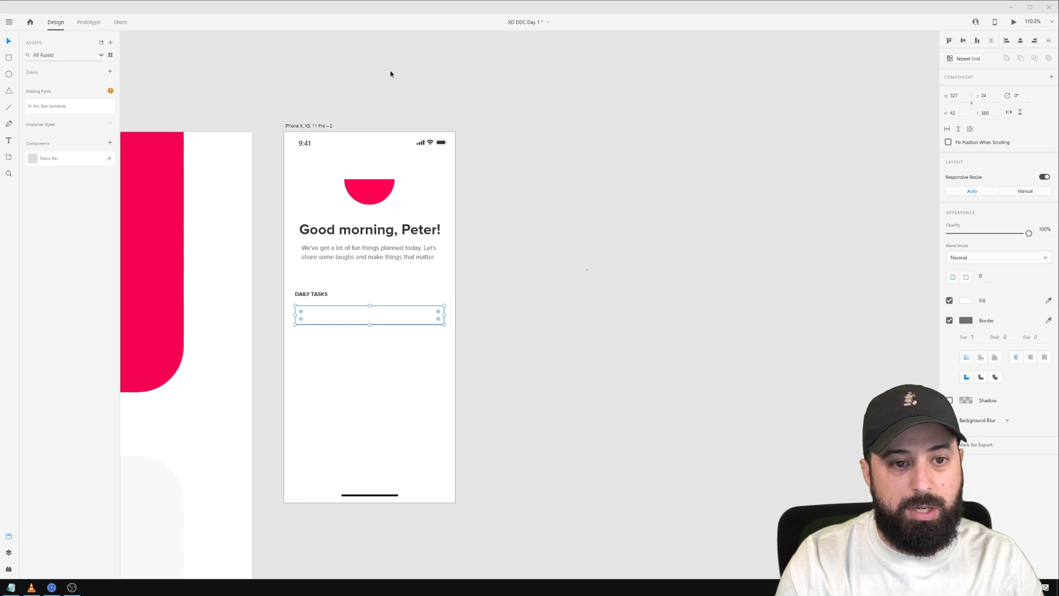
click(953, 112)
text(35)
key(Return)
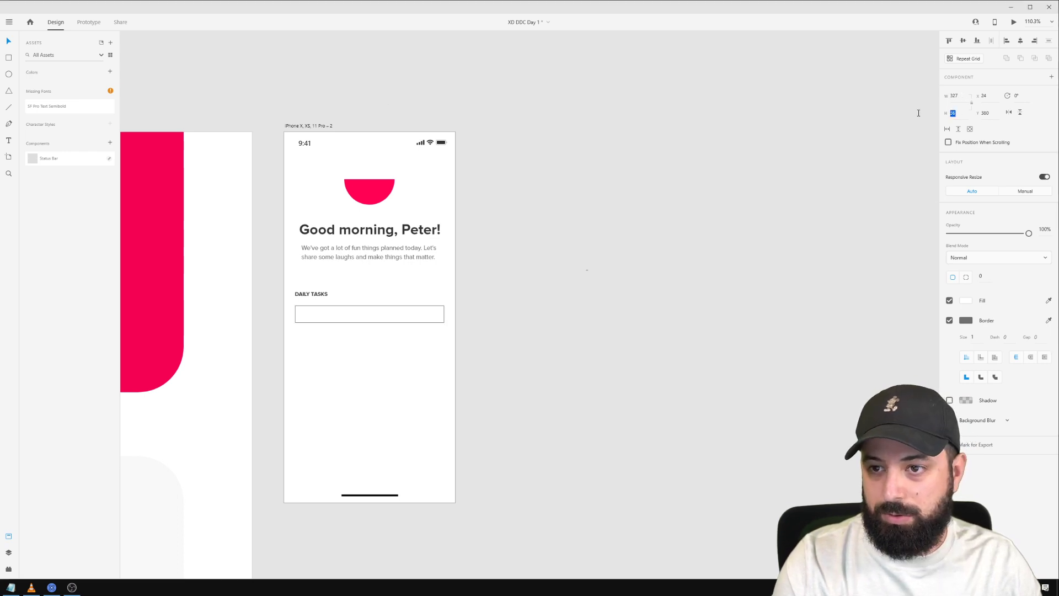
key(6)
key(4)
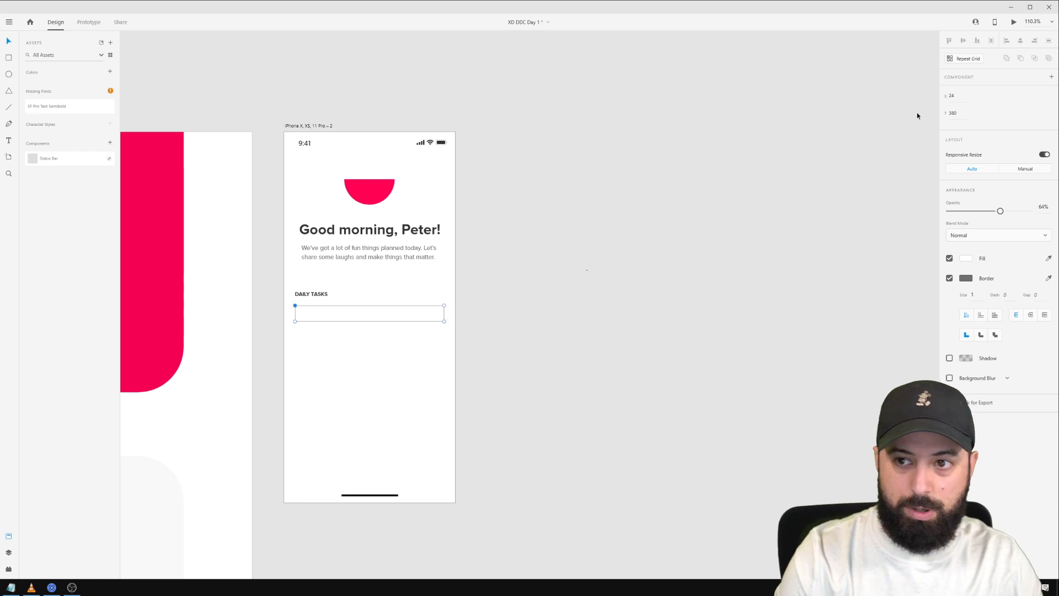
Set the task rectangle's height to 64 and remove its border.
click(326, 321)
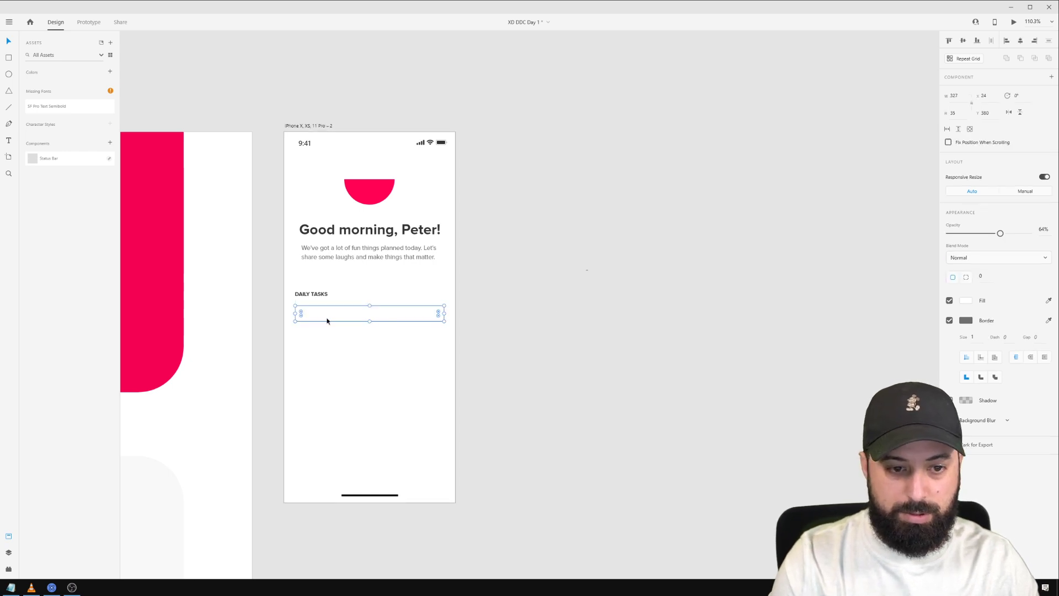
click(955, 113)
text(64)
key(Return)
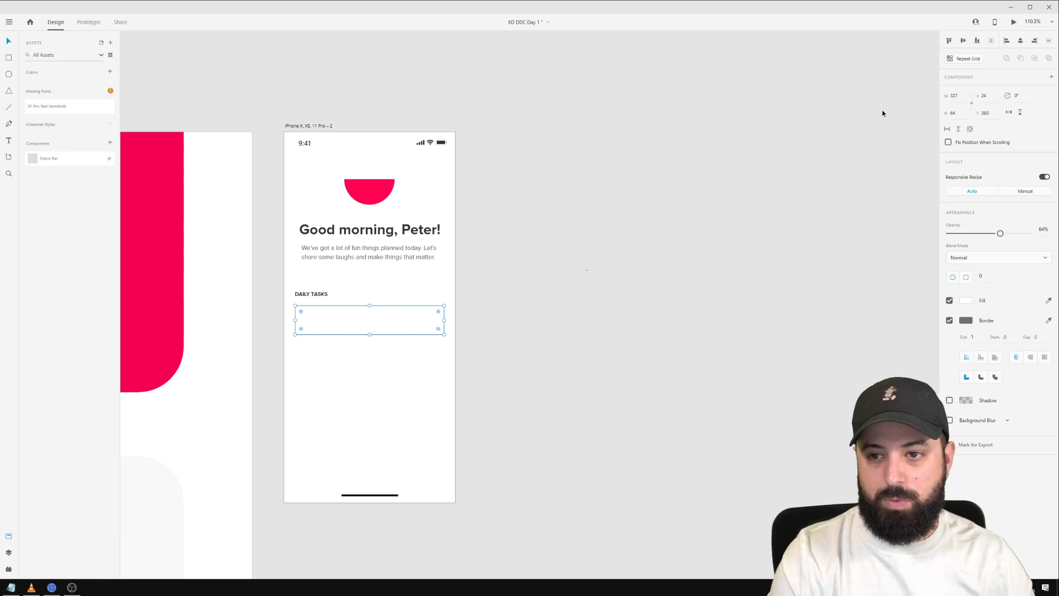
click(949, 319)
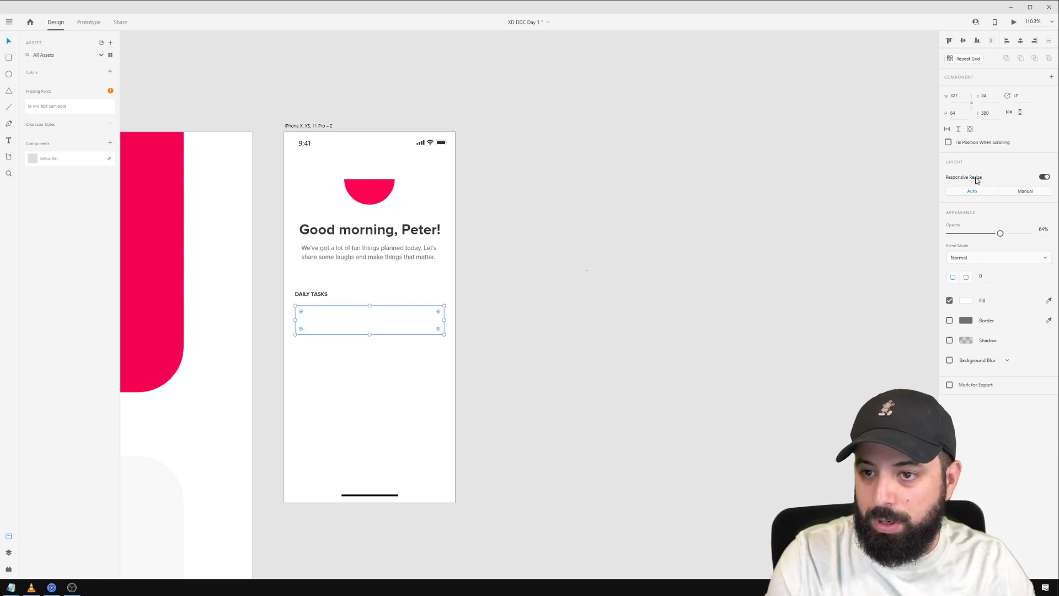
Round the task rectangle's corners to 3 and give it a light grey #F3F3F3 fill at 100% opacity.
click(986, 278)
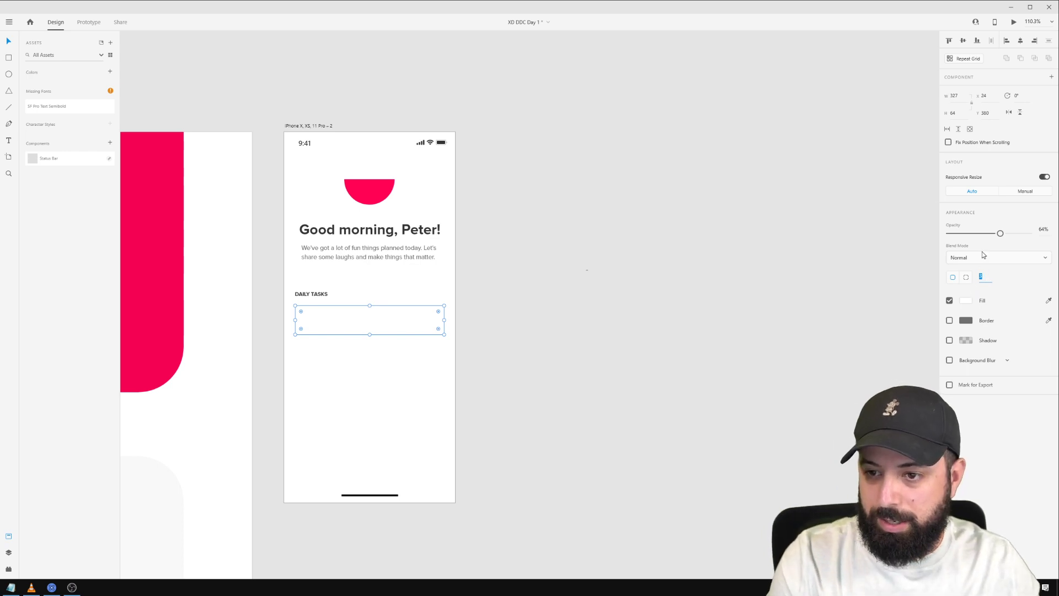
drag(1000, 233, 1028, 234)
click(969, 303)
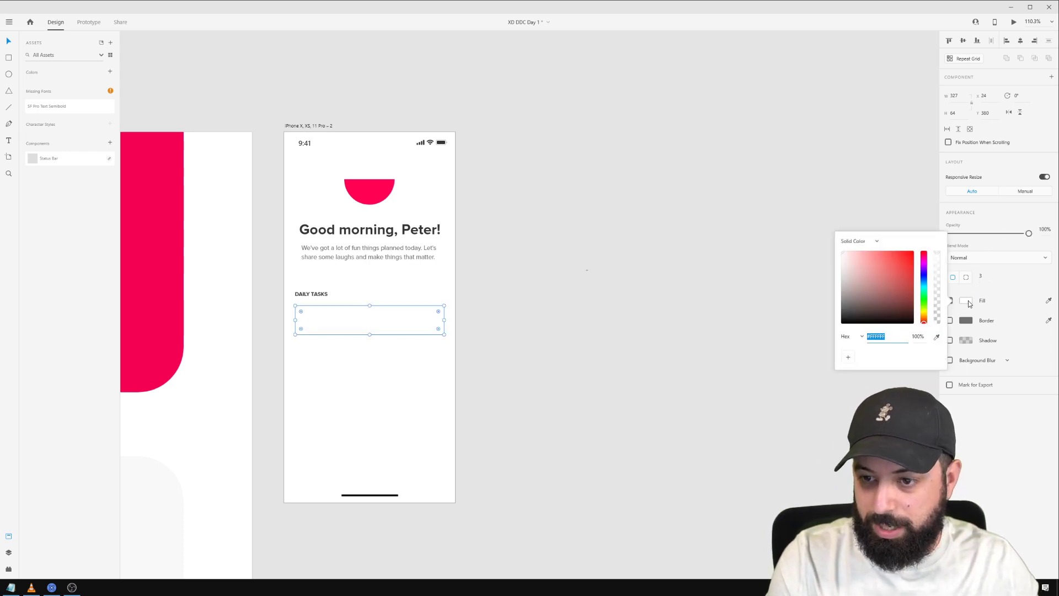
drag(859, 285, 823, 257)
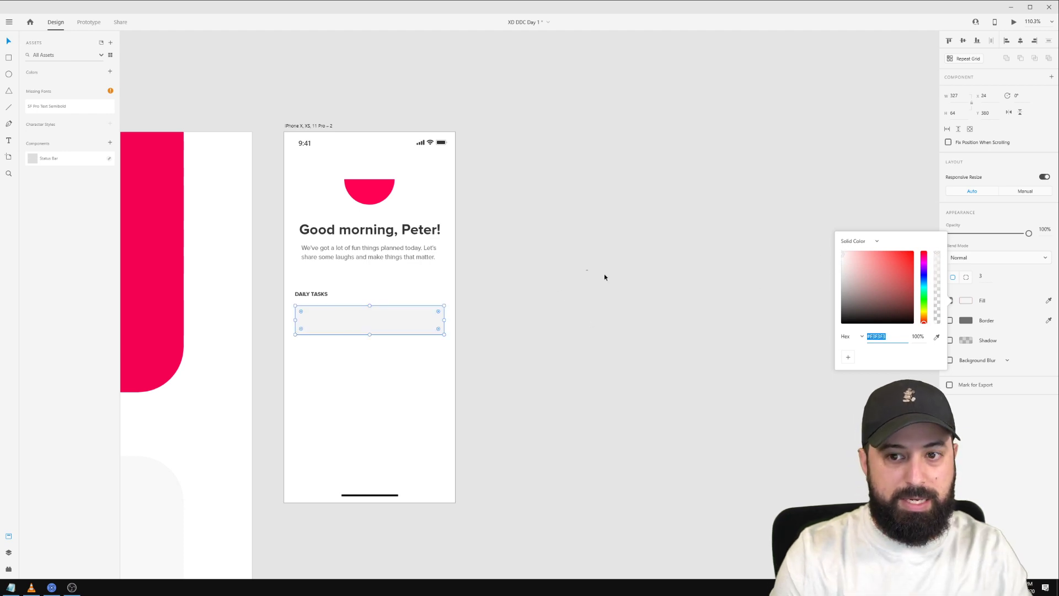
click(934, 336)
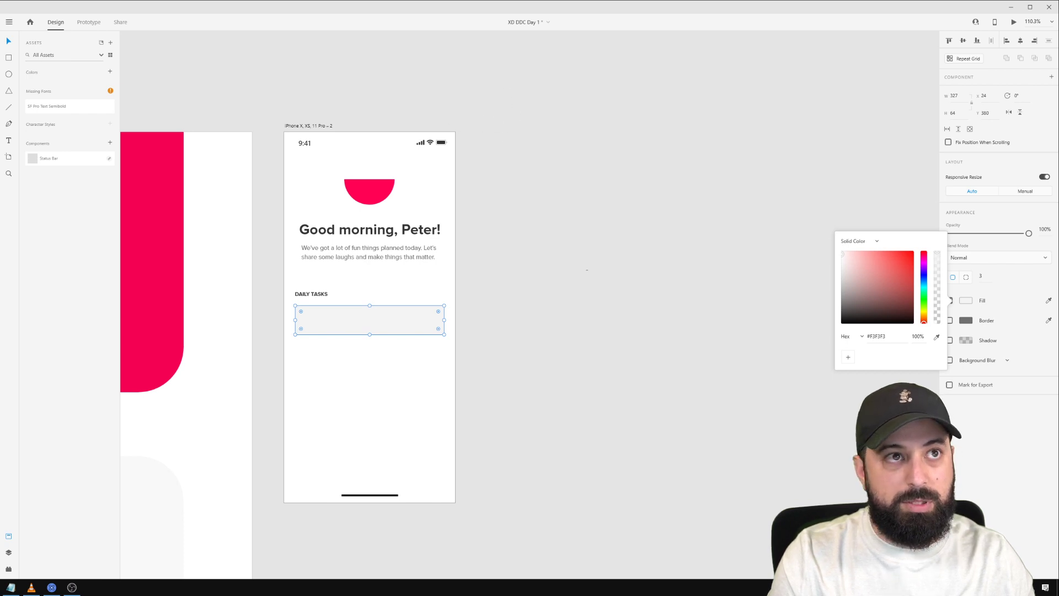
key(alt+Tab)
key(ctrl)
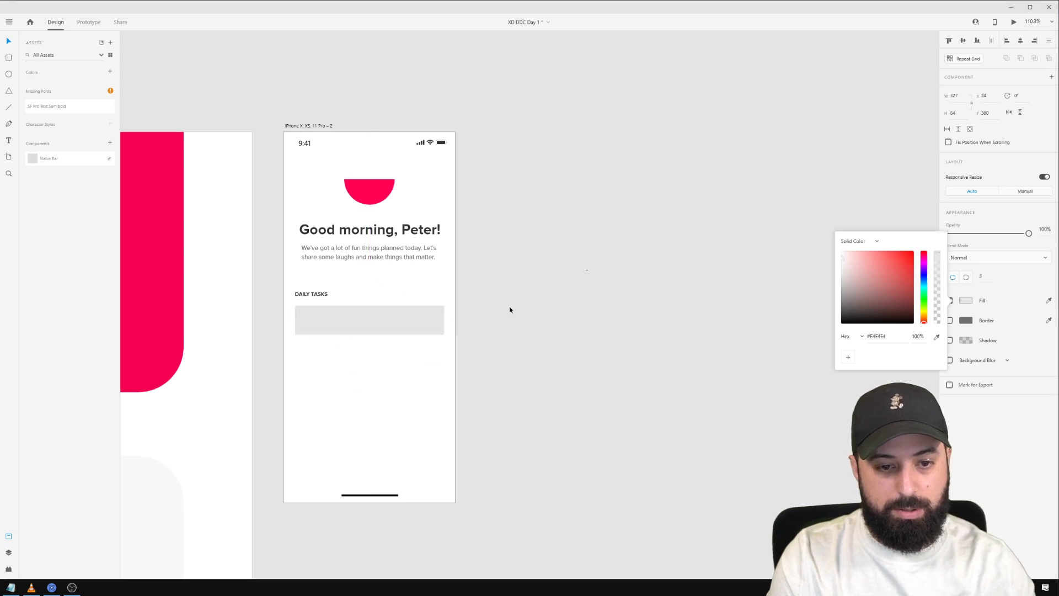
click(410, 326)
click(965, 301)
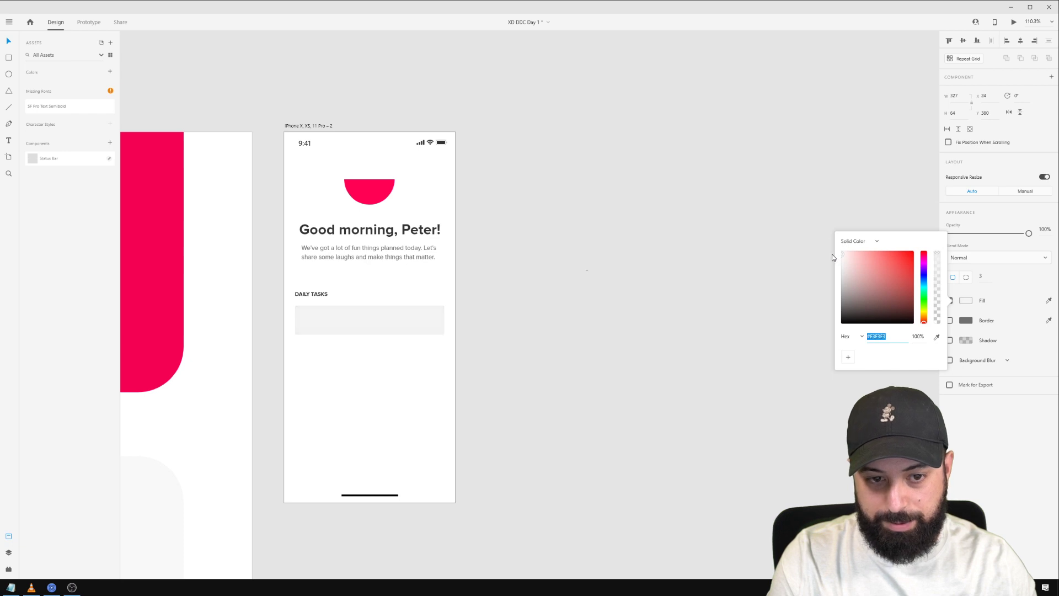
click(574, 281)
Duplicate the "DAILY TASKS" heading into the grey task rectangle at about X 75.
scroll(496, 313, up, 2)
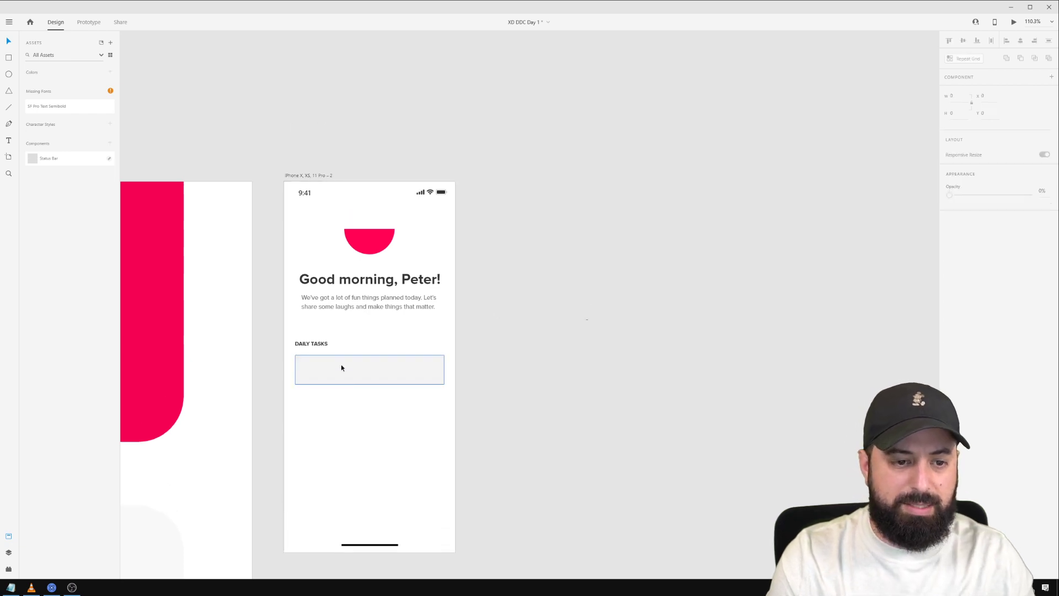
click(311, 344)
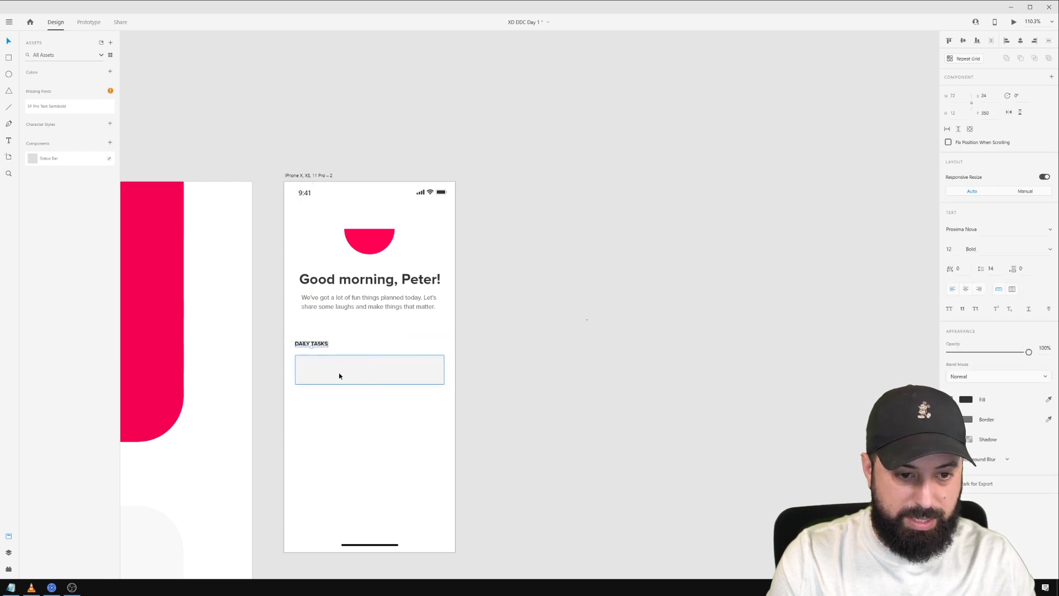
alt+drag(317, 346, 340, 372)
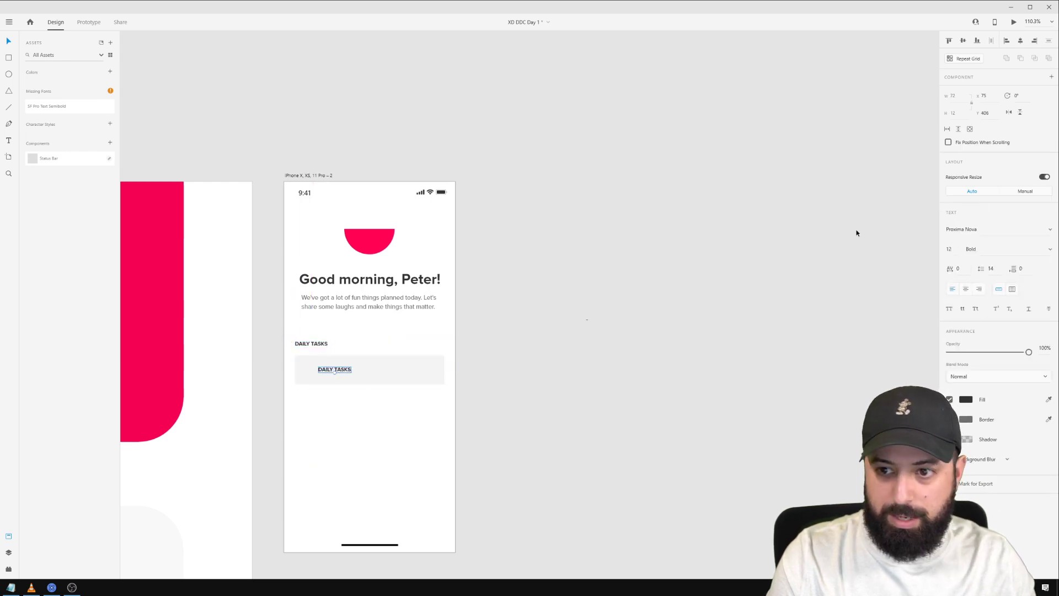
Set the text in the grey task rectangle to size 16 and change it to "Grab a cup of coffee".
drag(951, 248, 909, 247)
text(16)
key(Return)
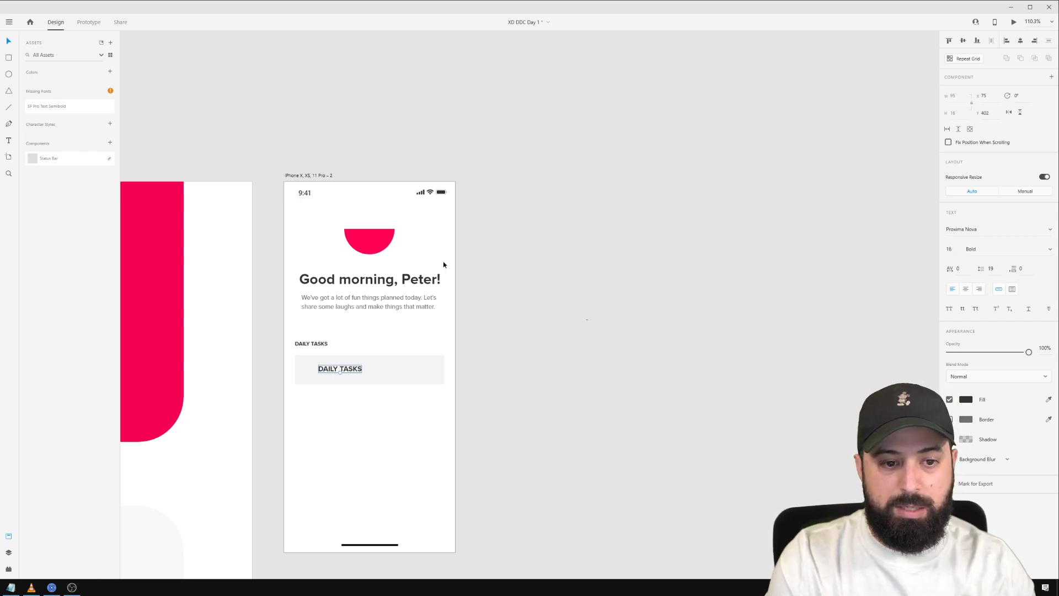
double_click(356, 371)
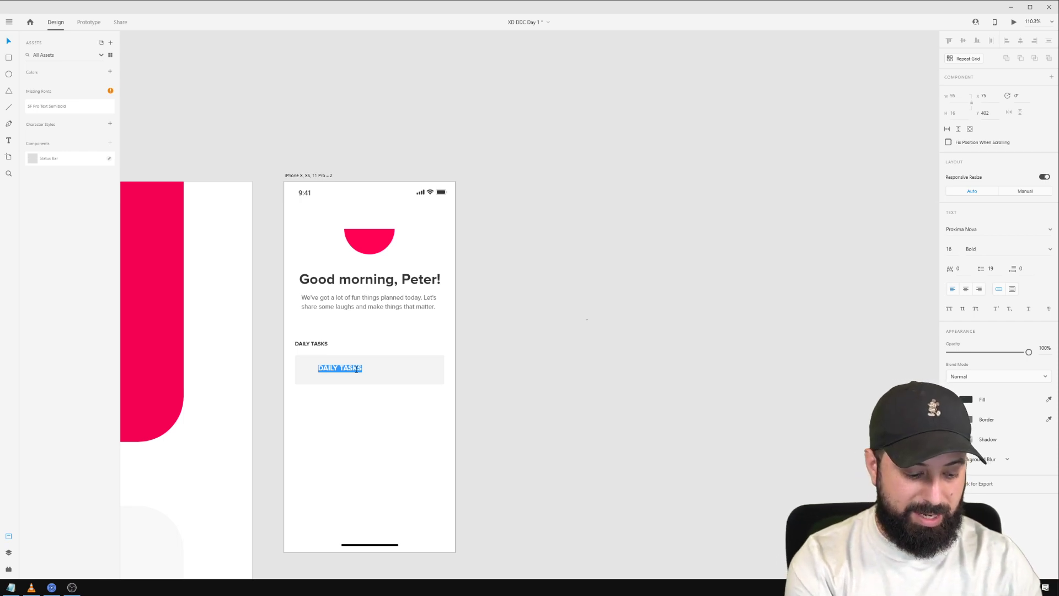
text(Grab a c)
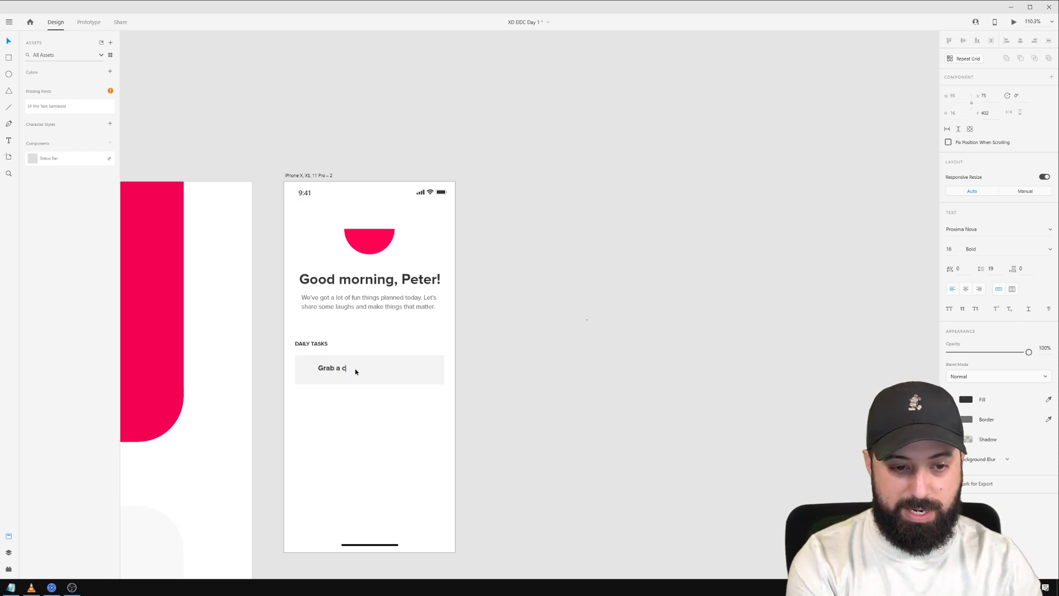
text(up of coffee)
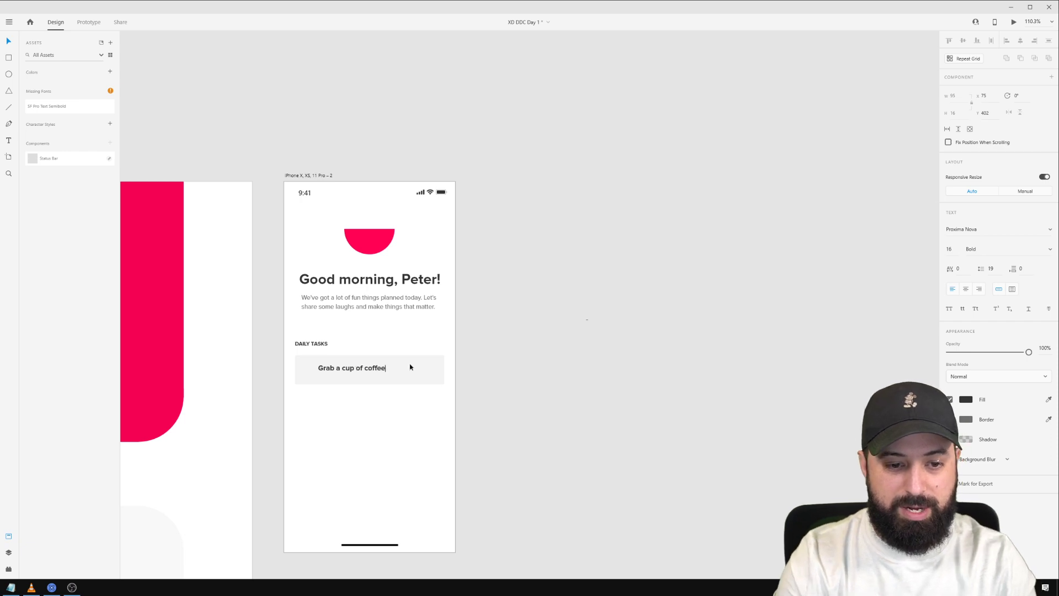
key(Escape)
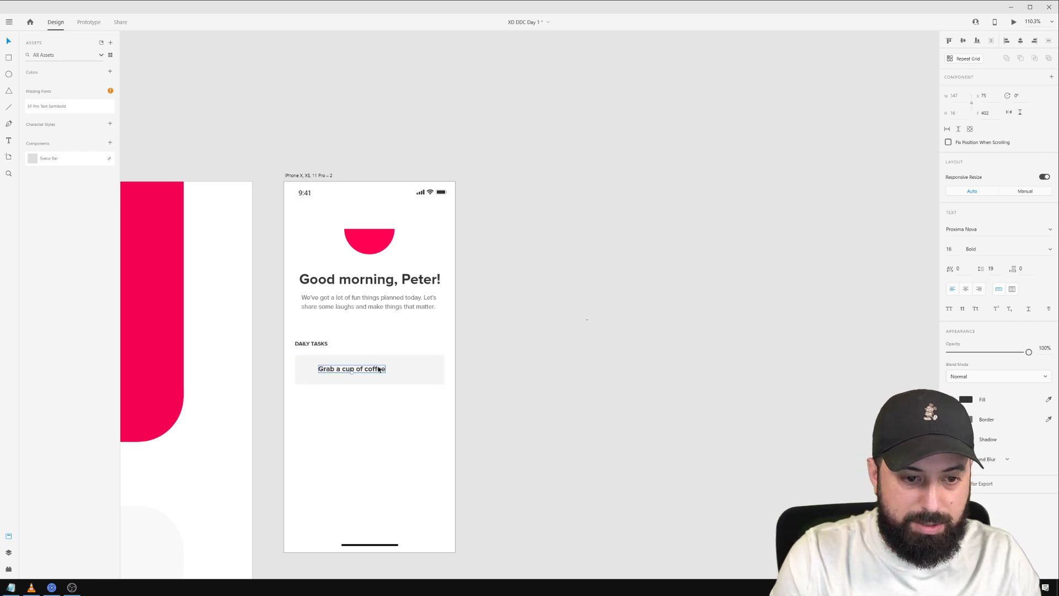
Move the "Grab a cup of coffee" text to X 48, Y 404 inside the grey task rectangle.
drag(356, 374, 343, 375)
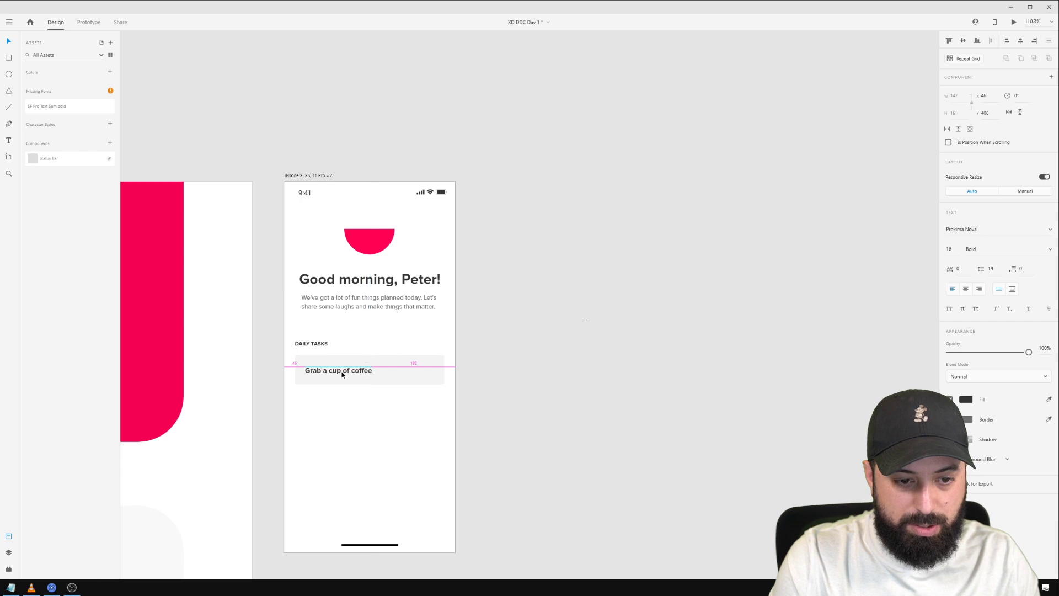
key(Right)
key(Right)
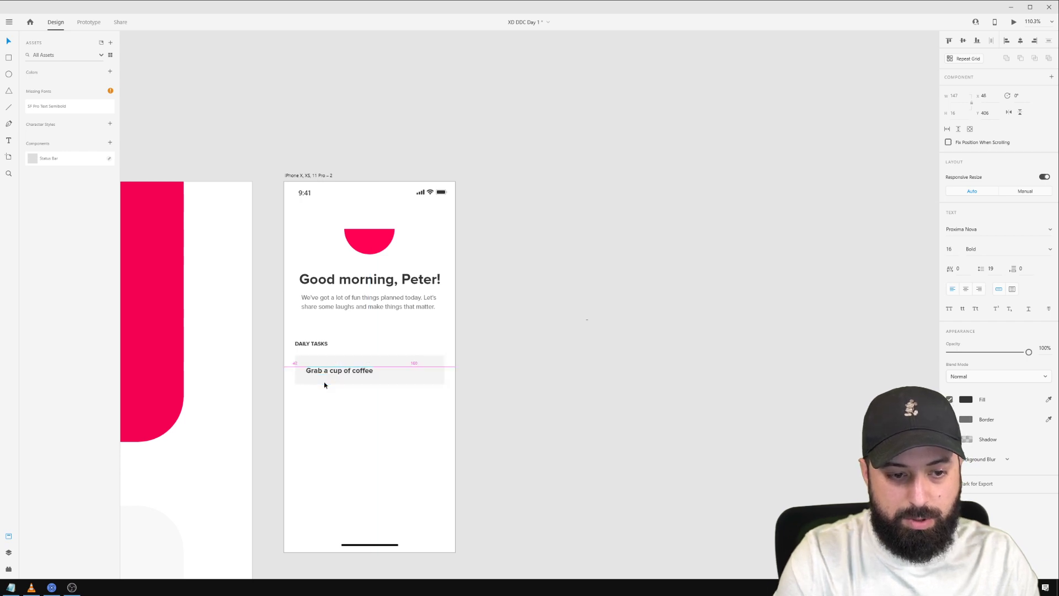
key(alt)
key(Up)
key(Up)
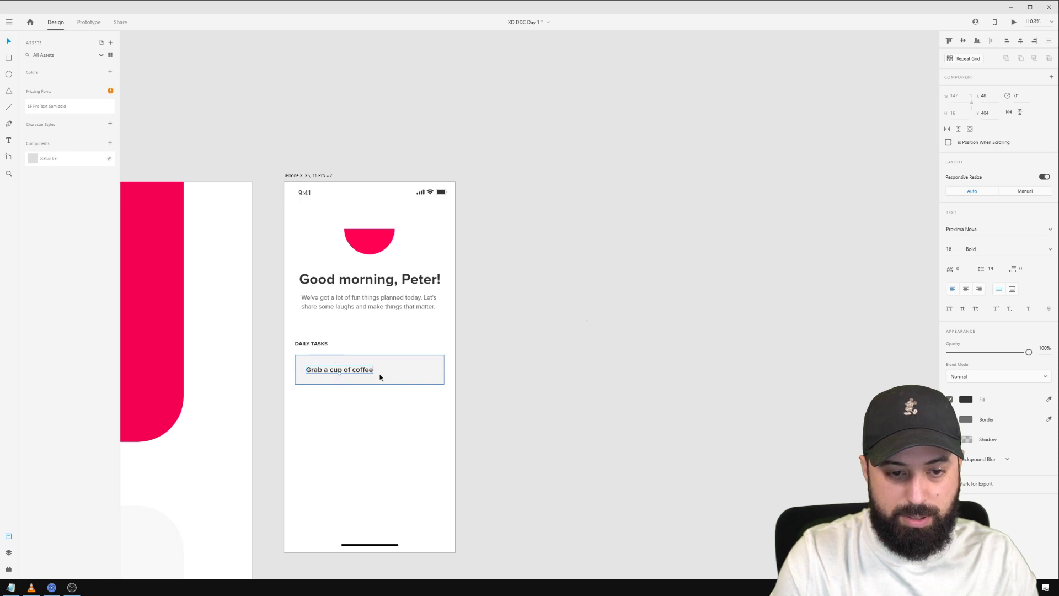
Group the coffee text with its grey rectangle and duplicate the group directly below as a second task card.
drag(406, 405, 314, 364)
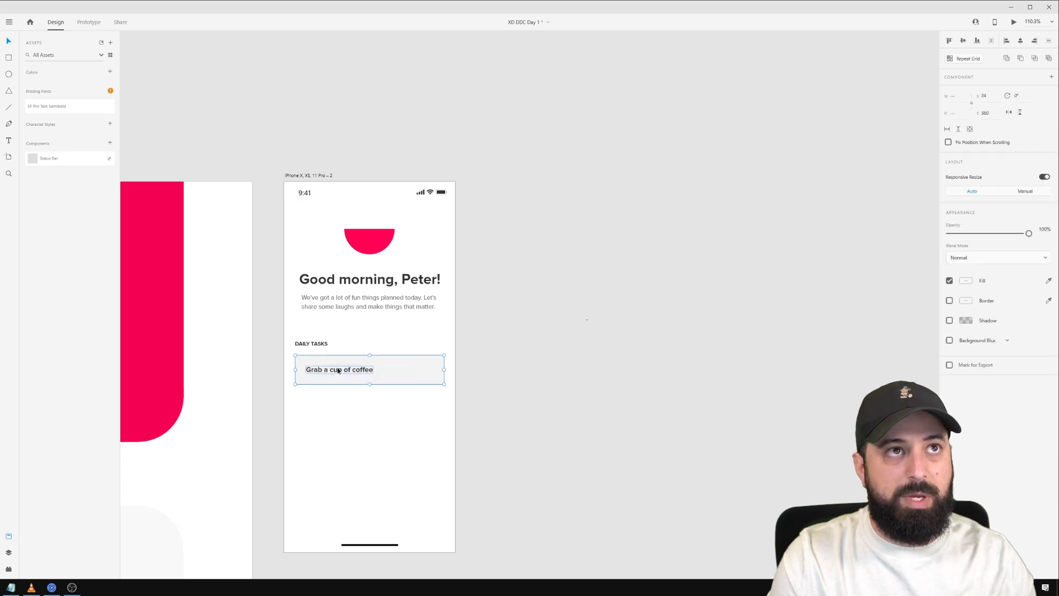
key(ctrl+g)
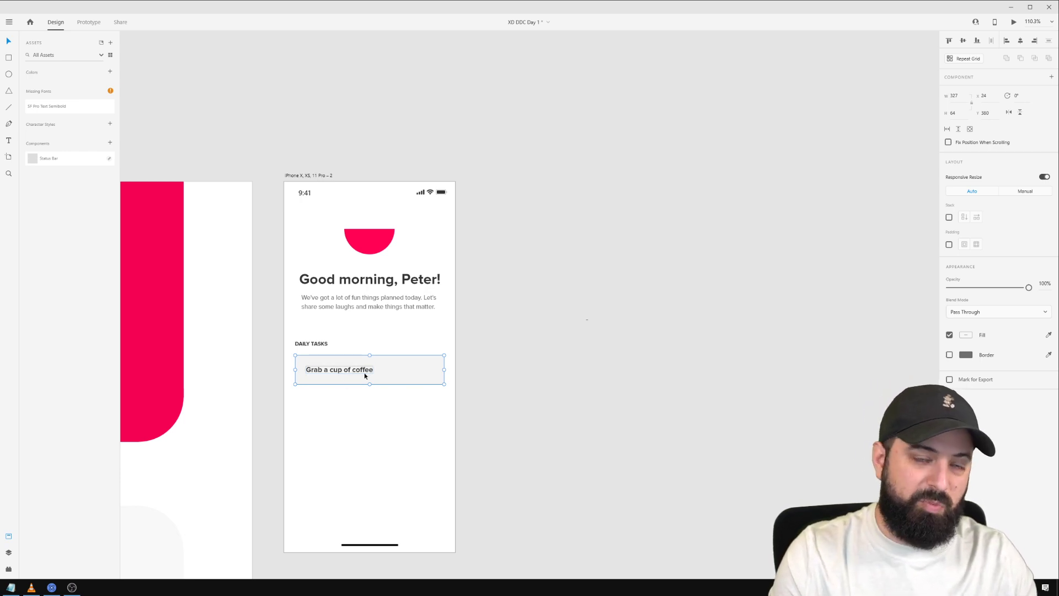
drag(364, 372, 369, 411)
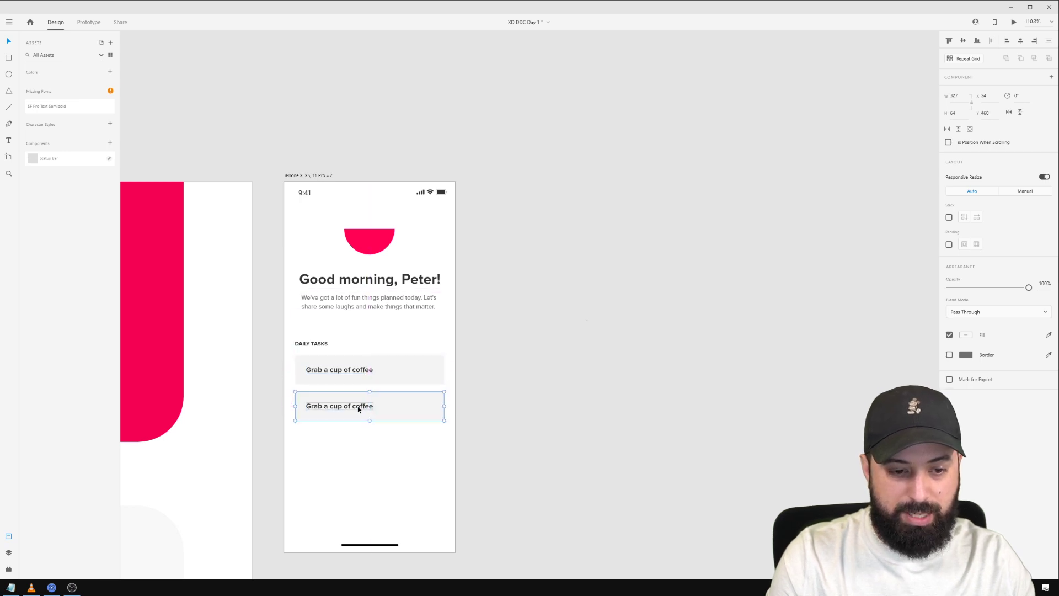
Change the second task card's text to "Team standup".
double_click(347, 409)
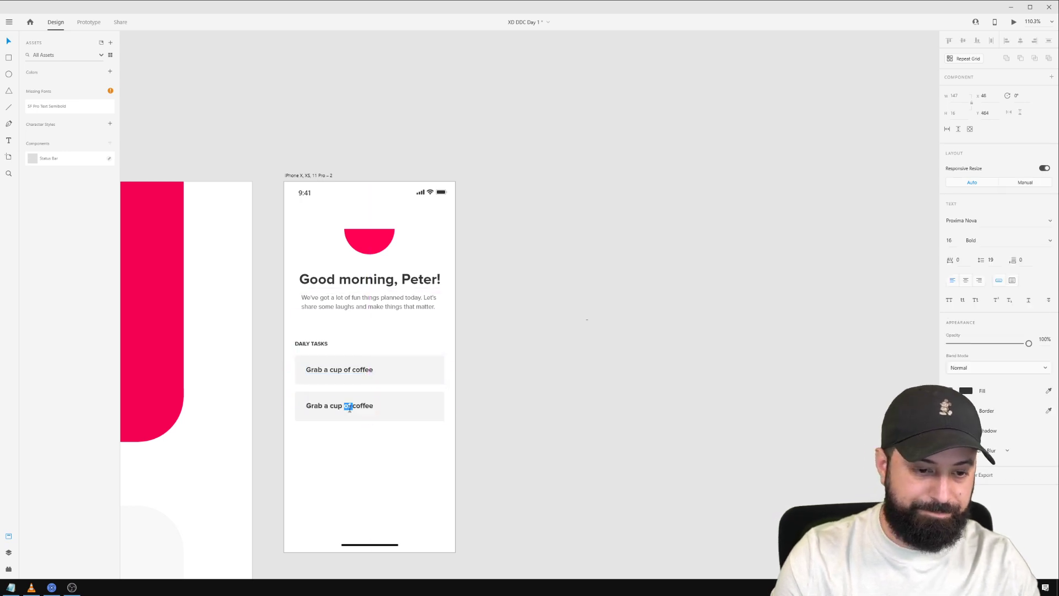
double_click(349, 408)
text(Tea)
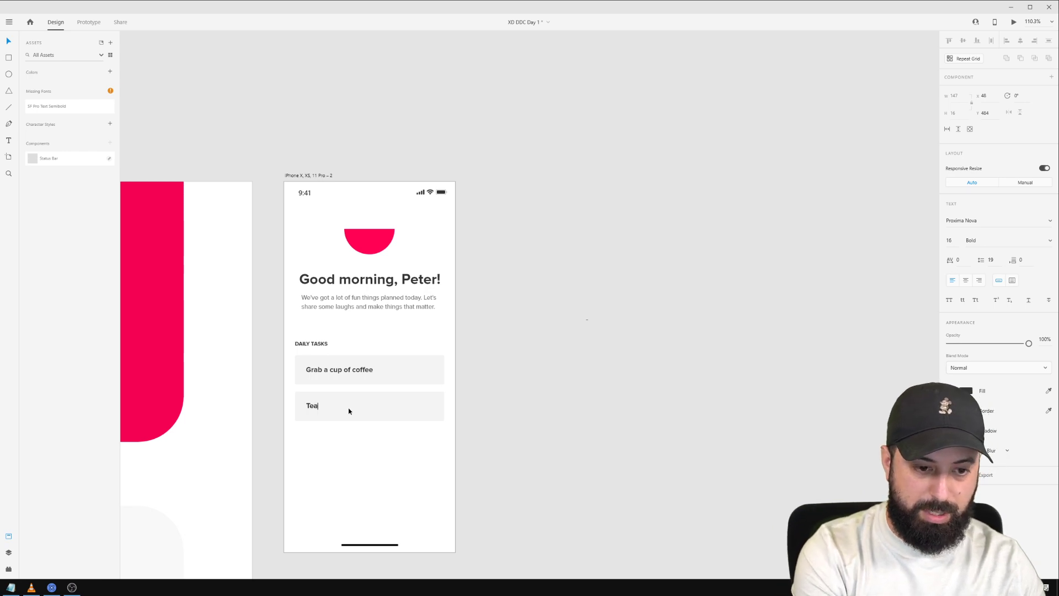
text(m standup)
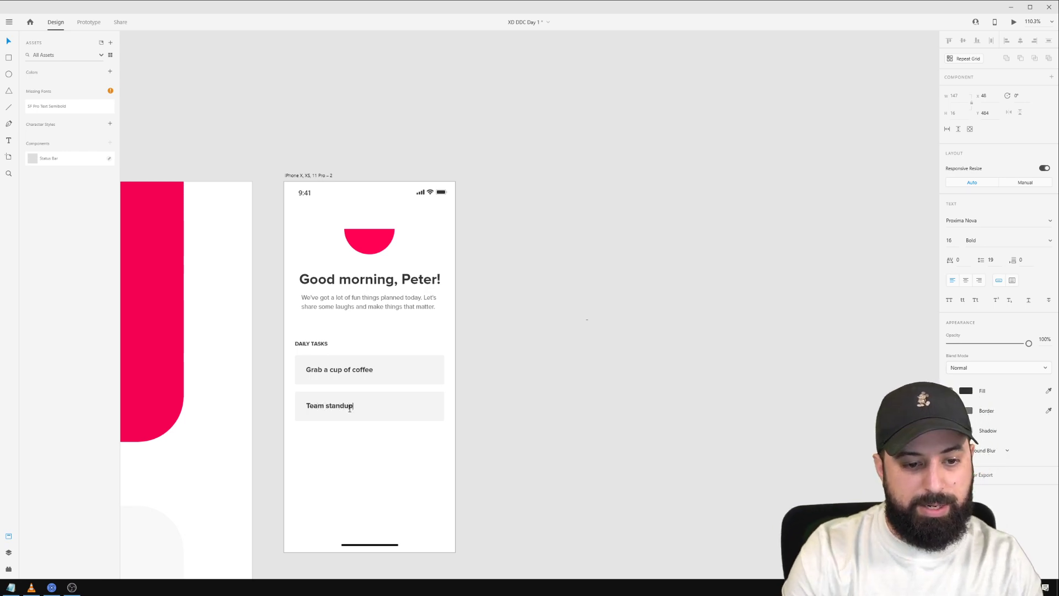
key(Escape)
click(569, 469)
Duplicate the "Team standup" card below it and change the copy's text to "Among Us. *", a colleague's first name and "is the imposter".
click(385, 405)
drag(385, 405, 385, 444)
double_click(334, 444)
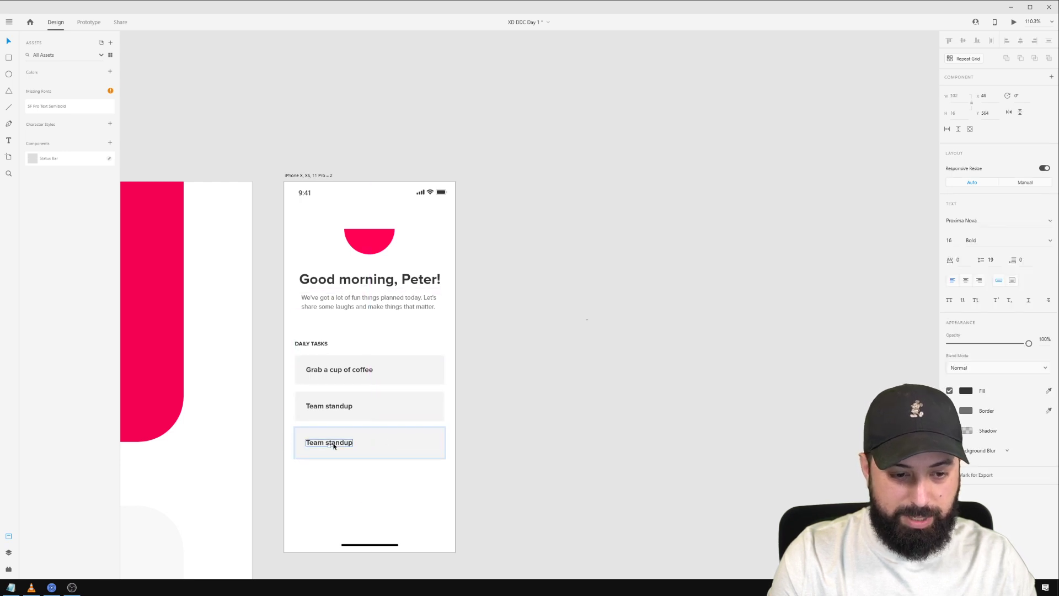
double_click(334, 445)
text(Amo)
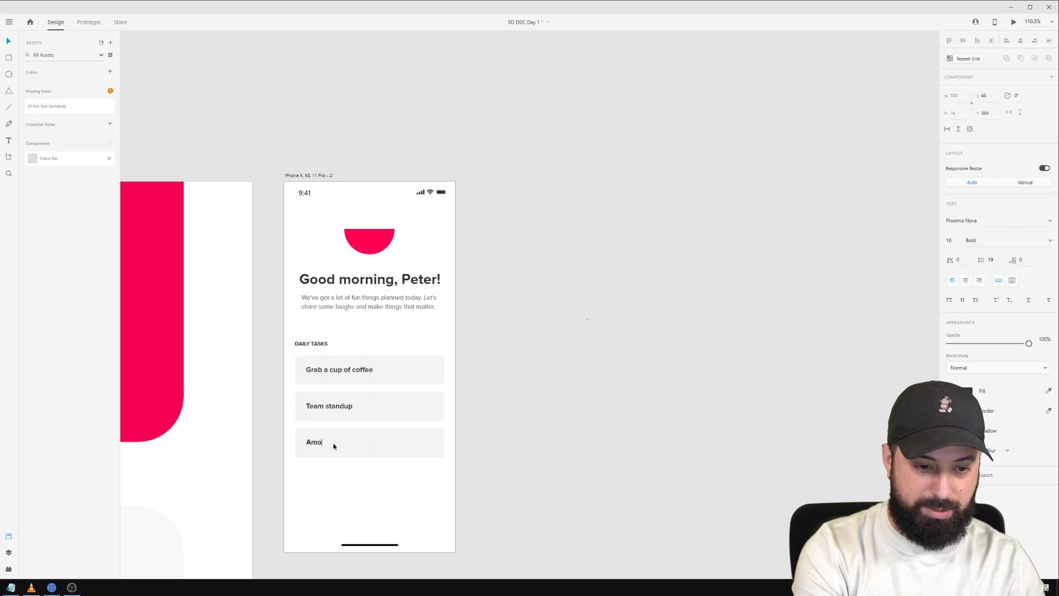
text(ng Us. )
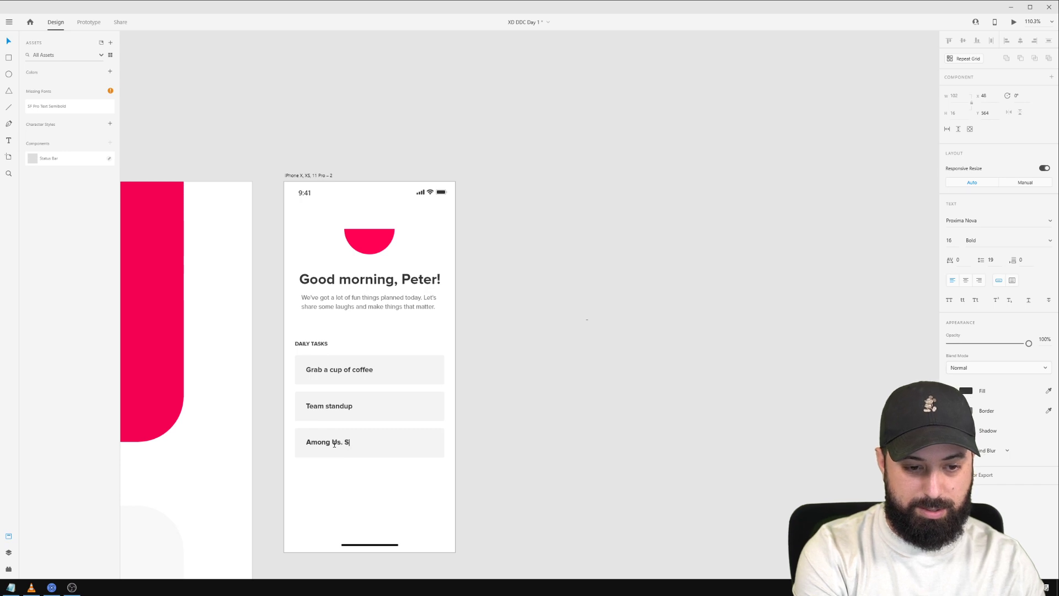
text(*Stian stai)
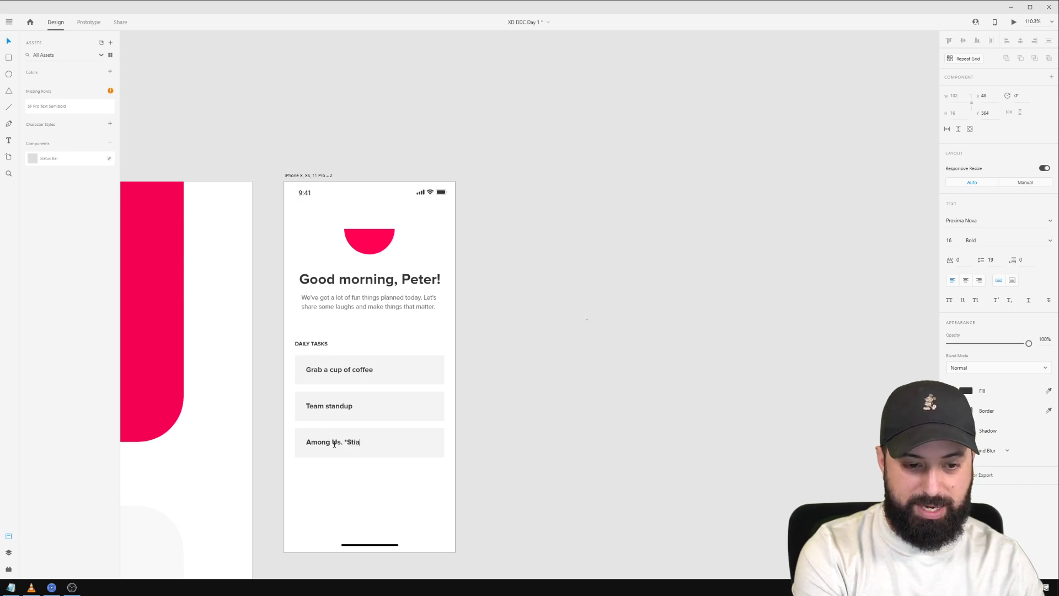
key(BackSpace)
key(BackSpace)
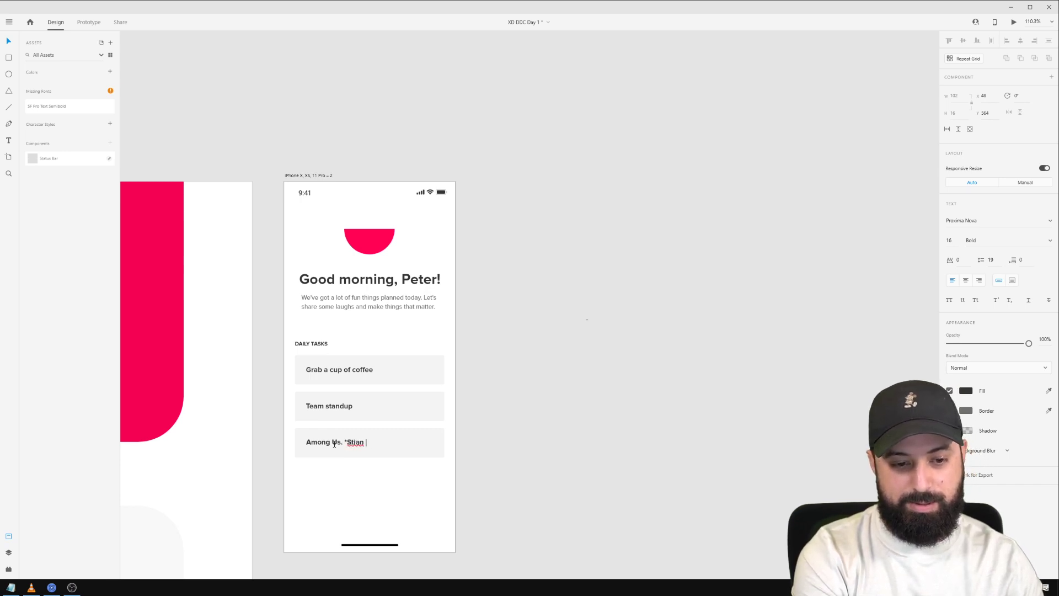
text(did i)
key(BackSpace)
key(BackSpace)
key(BackSpace)
key(BackSpace)
key(BackSpace)
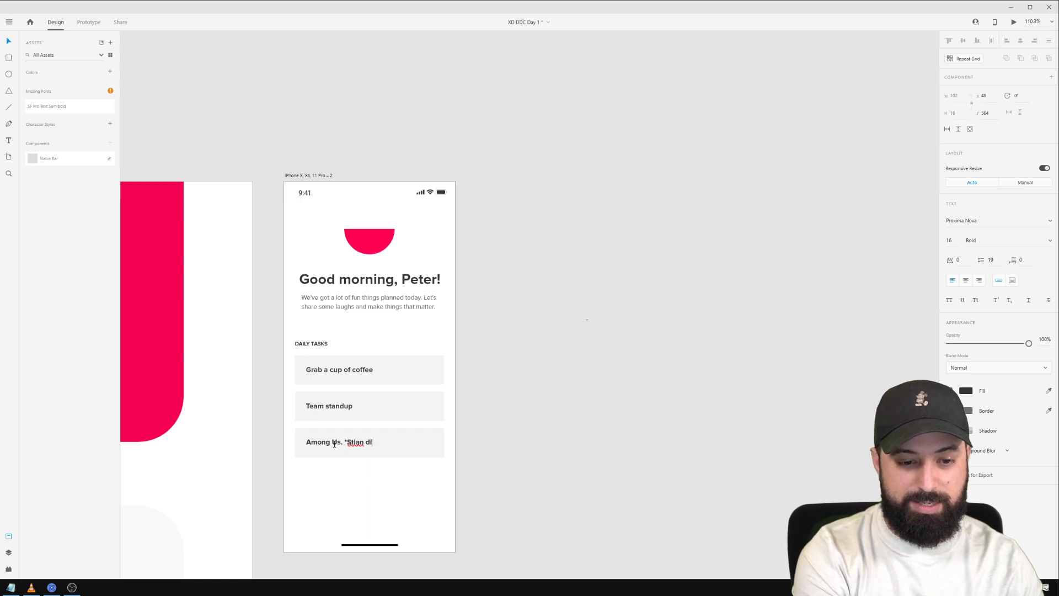
text(is the imposter)
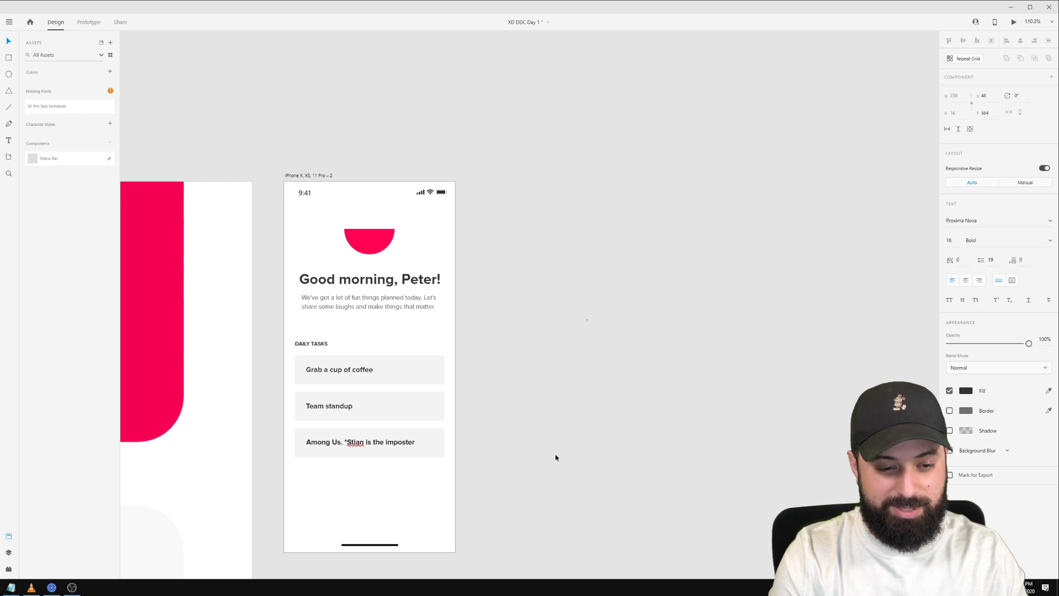
key(Escape)
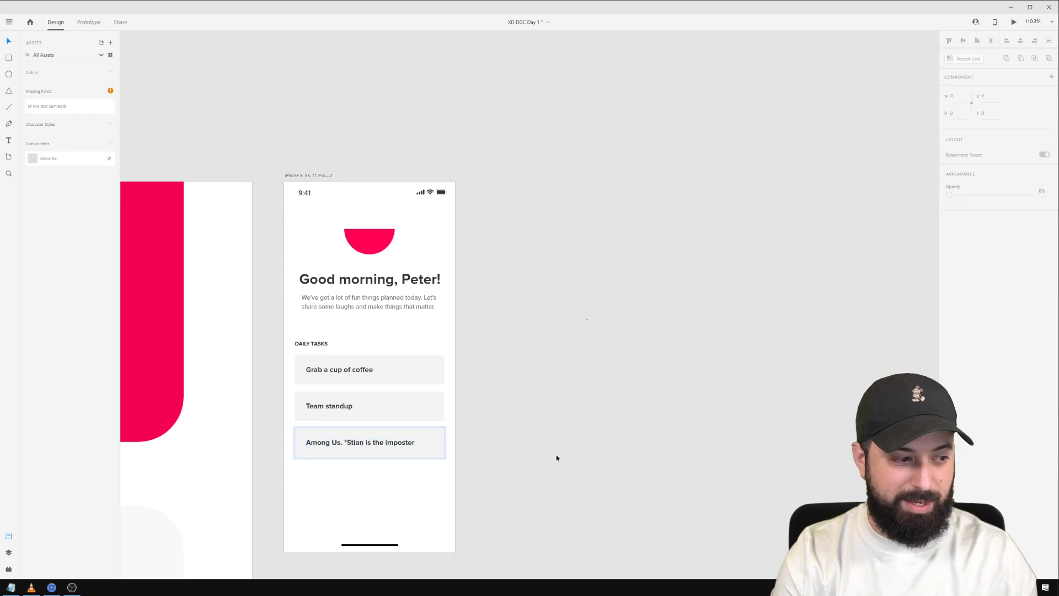
click(573, 463)
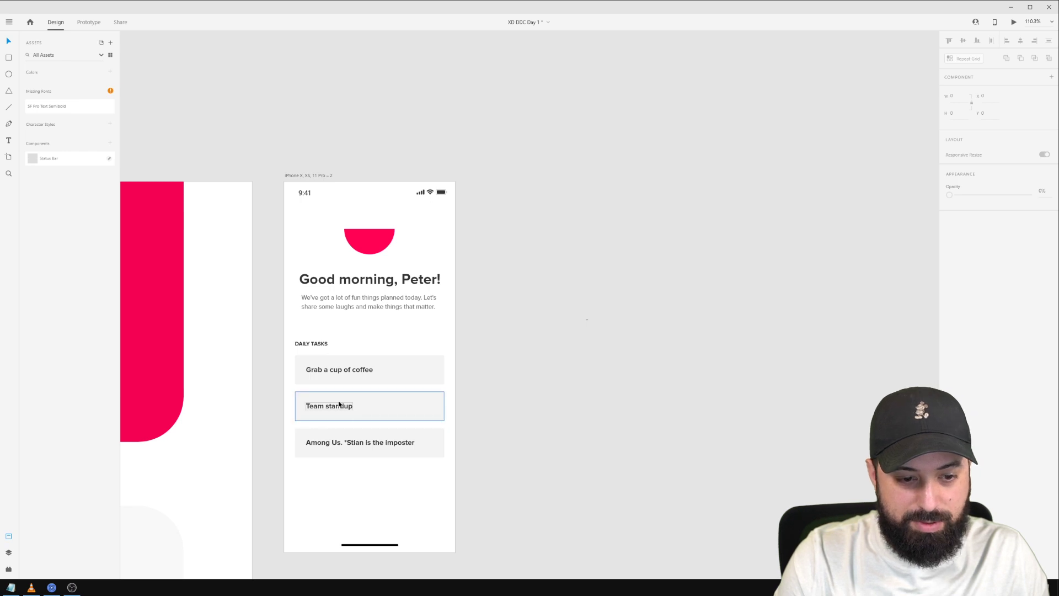
Duplicate the "Among Us" card below it and change the copy's text to "New Unfold website team session".
click(353, 448)
drag(369, 450, 369, 479)
double_click(365, 479)
double_click(365, 479)
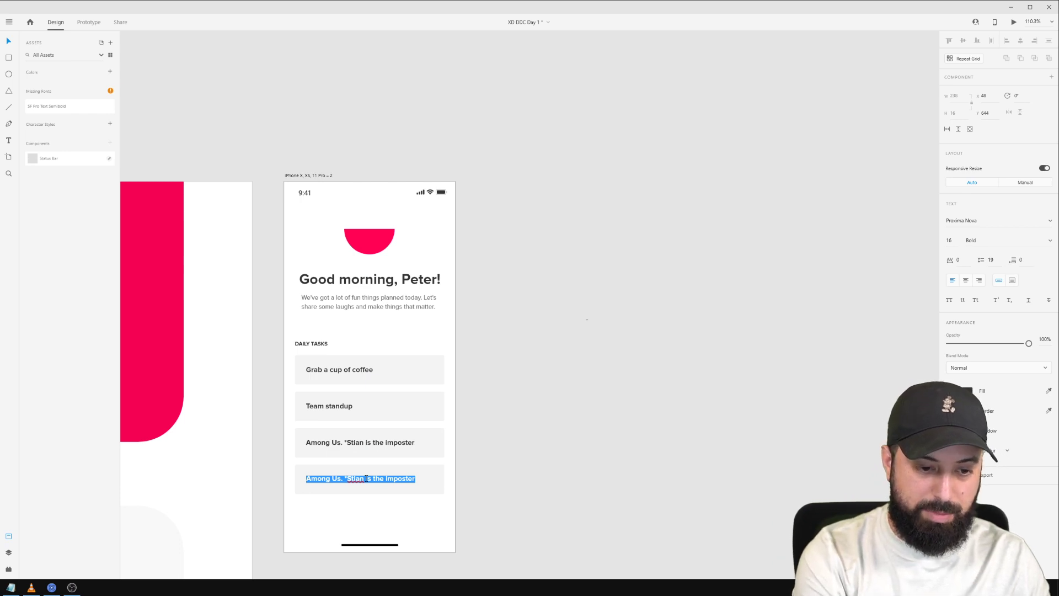
text(New Unfold webs)
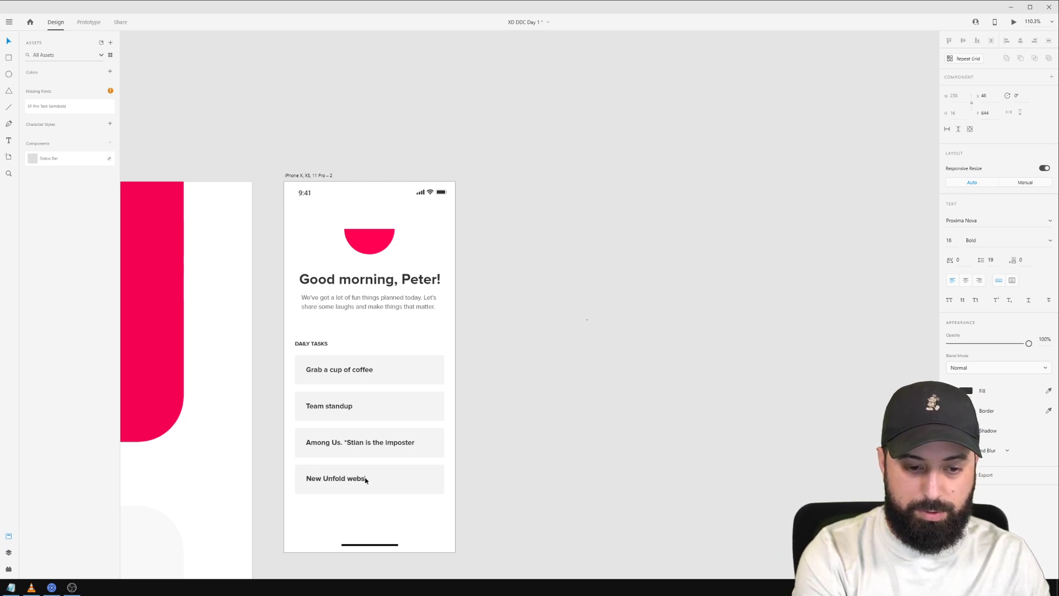
text(ite team )
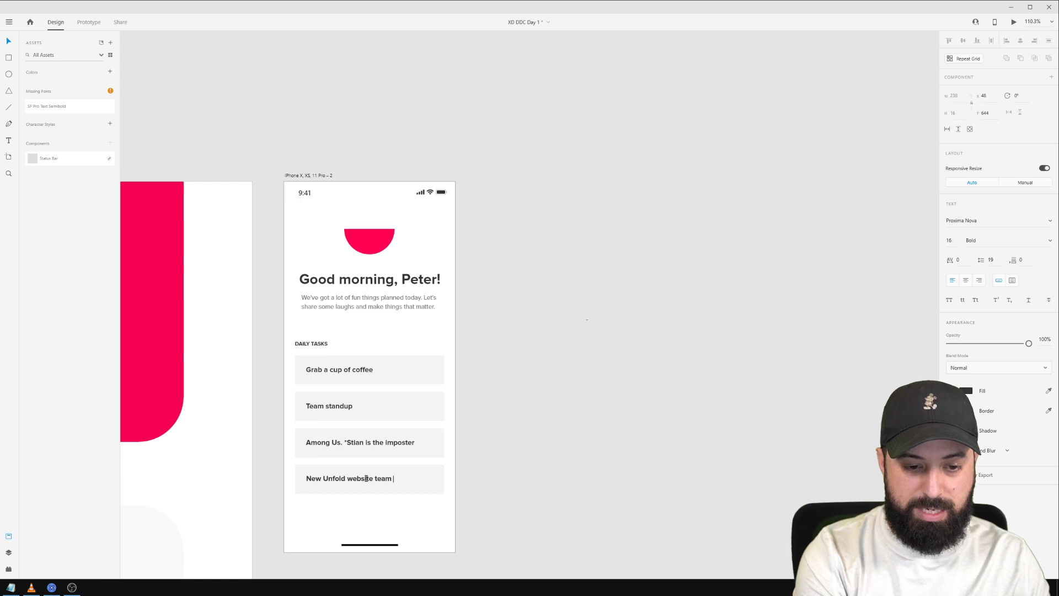
text(session)
key(Escape)
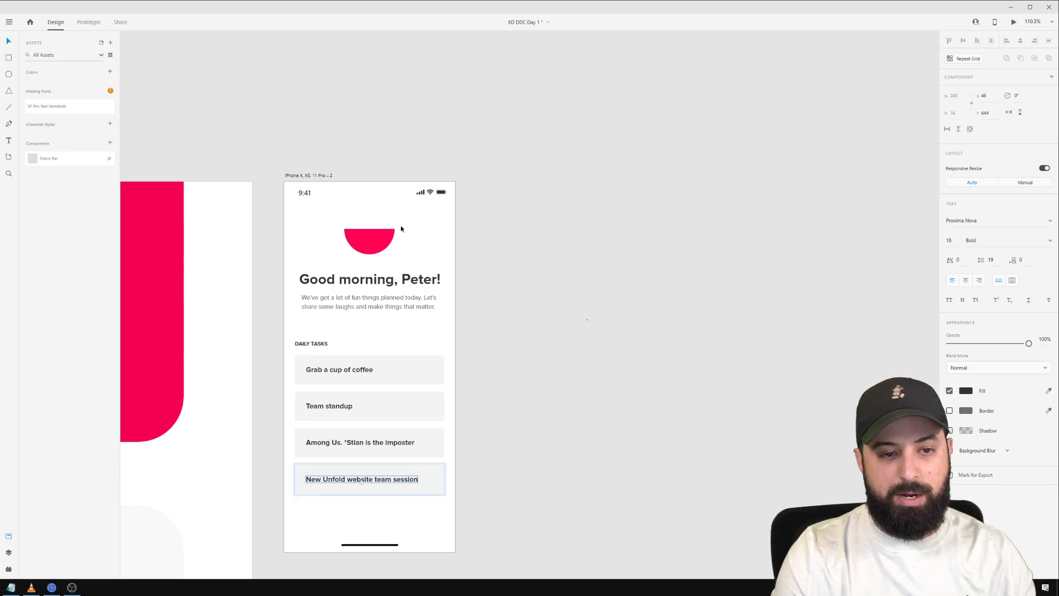
Move the red avatar shape, the greeting and the intro text together slightly up towards the status bar.
drag(480, 231, 315, 312)
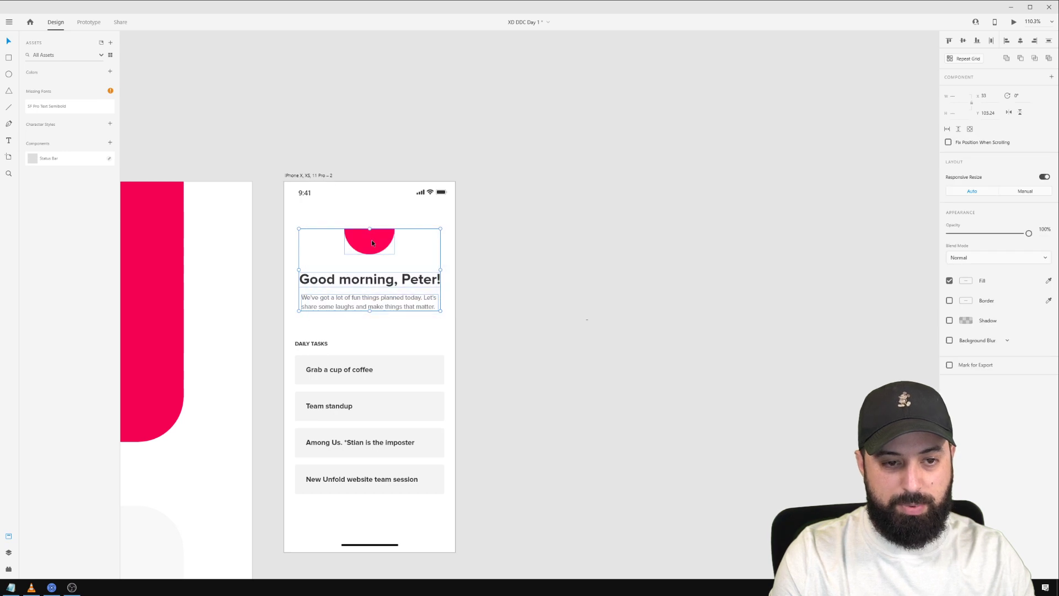
drag(372, 242, 367, 231)
click(292, 325)
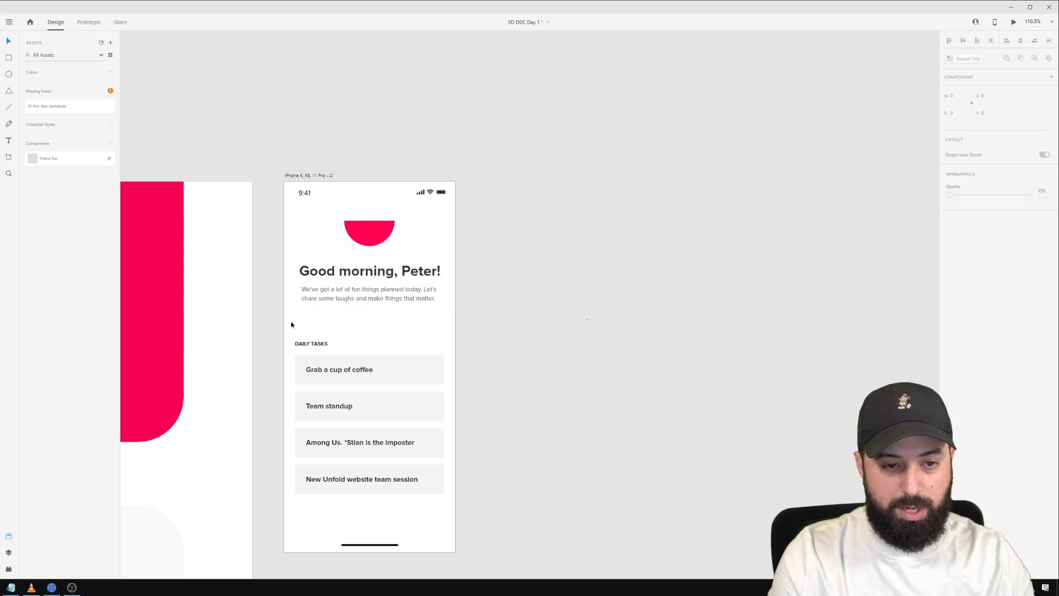
Move the "DAILY TASKS" heading and its four task cards up together to about Y 311, closer to the intro text.
drag(301, 355, 431, 539)
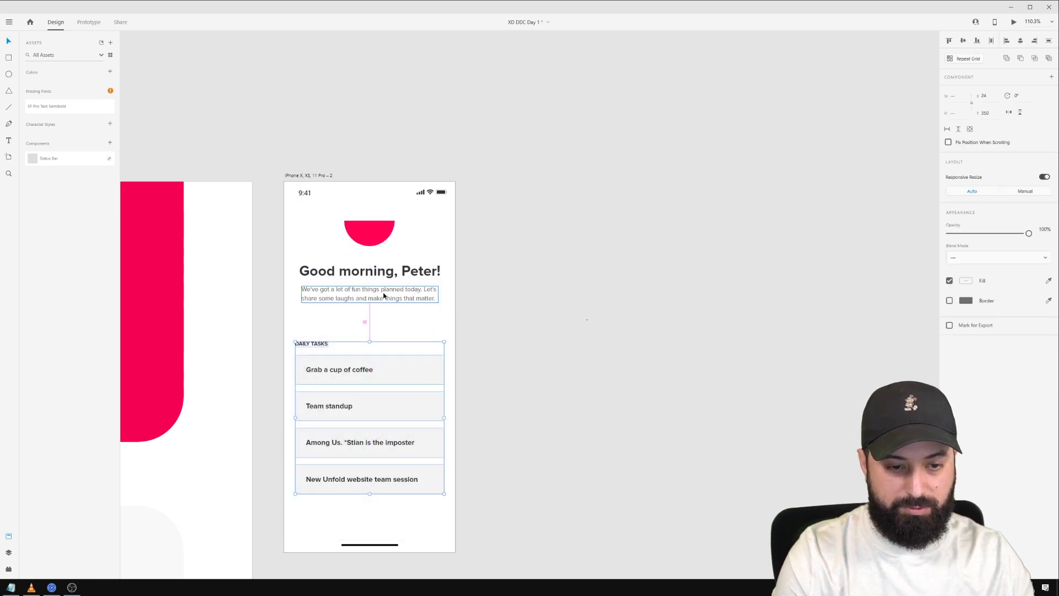
key(shift+Up)
key(shift+Up)
key(shift+Up)
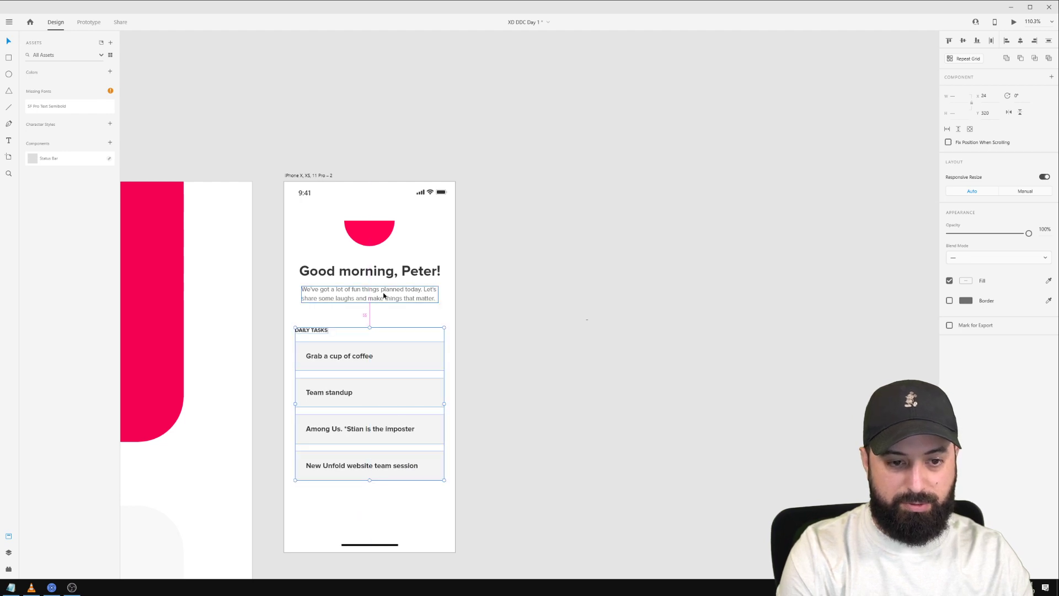
key(Up)
key(Up)
key(Up)
key(Up)
key(Up)
key(Up)
key(Up)
key(Up)
key(Up)
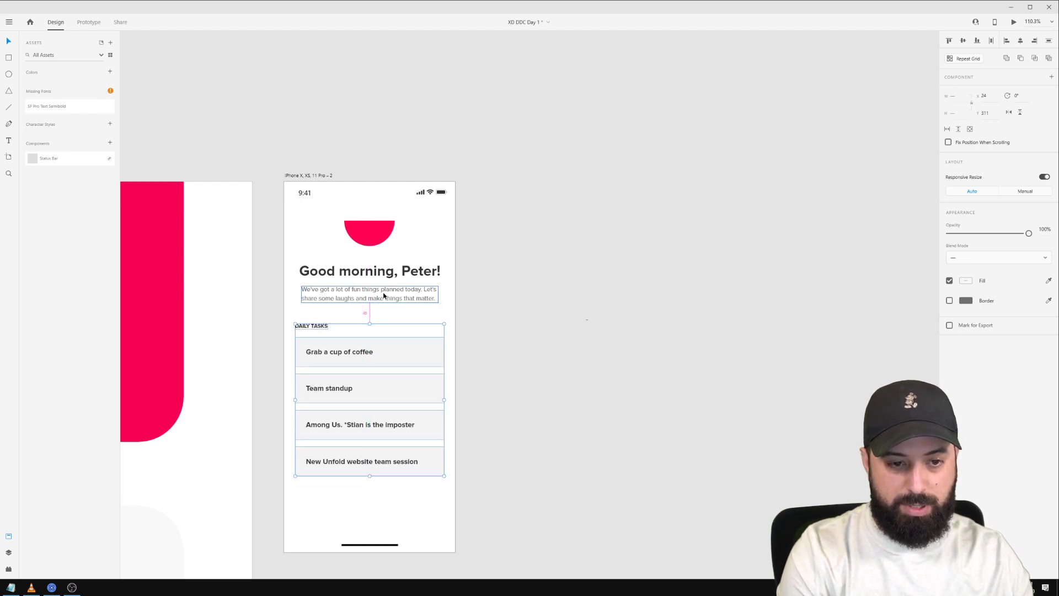
click(551, 397)
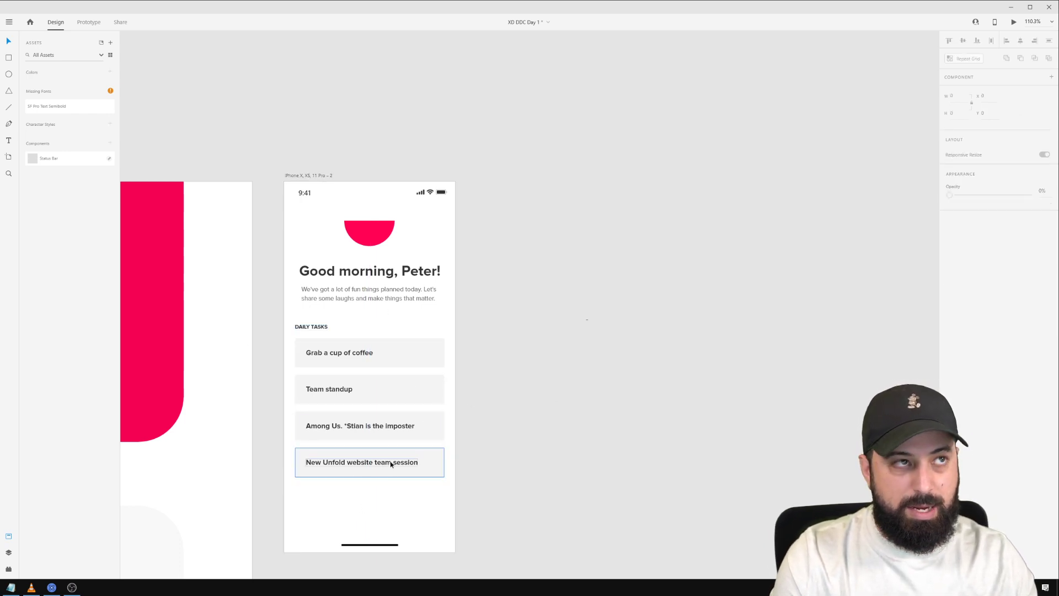
Duplicate the "New Unfold website team session" card directly below it, keeping the same spacing as the other task cards.
mouse_move(410, 487)
mouse_down()
mouse_move(379, 464)
mouse_move(406, 500)
mouse_up()
click(529, 498)
click(416, 499)
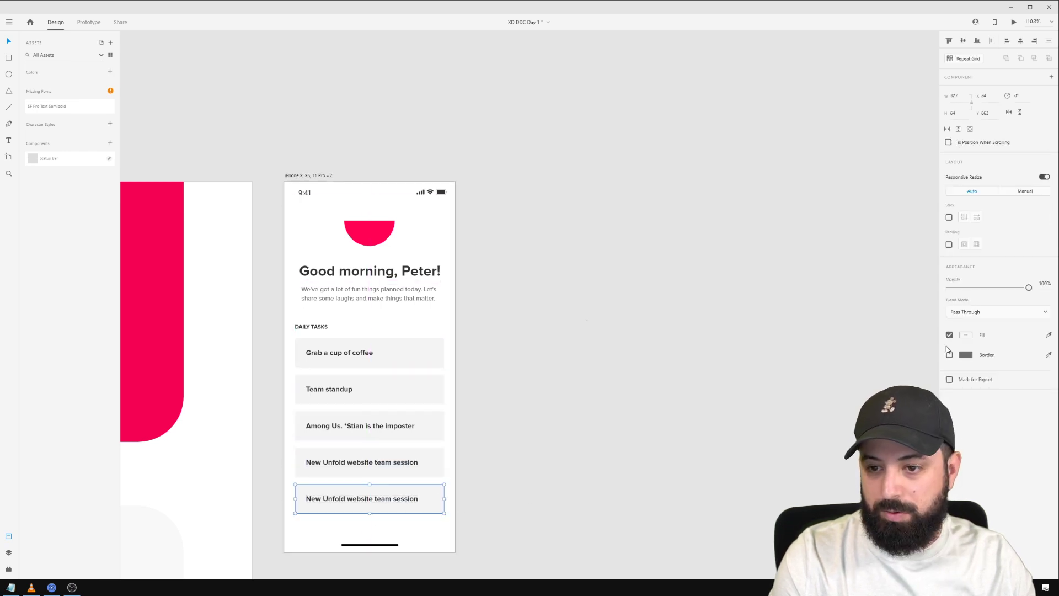
Give the duplicated bottom card a #FFFFFF fill and a size 1 border in the light grey sampled from the card above.
double_click(437, 499)
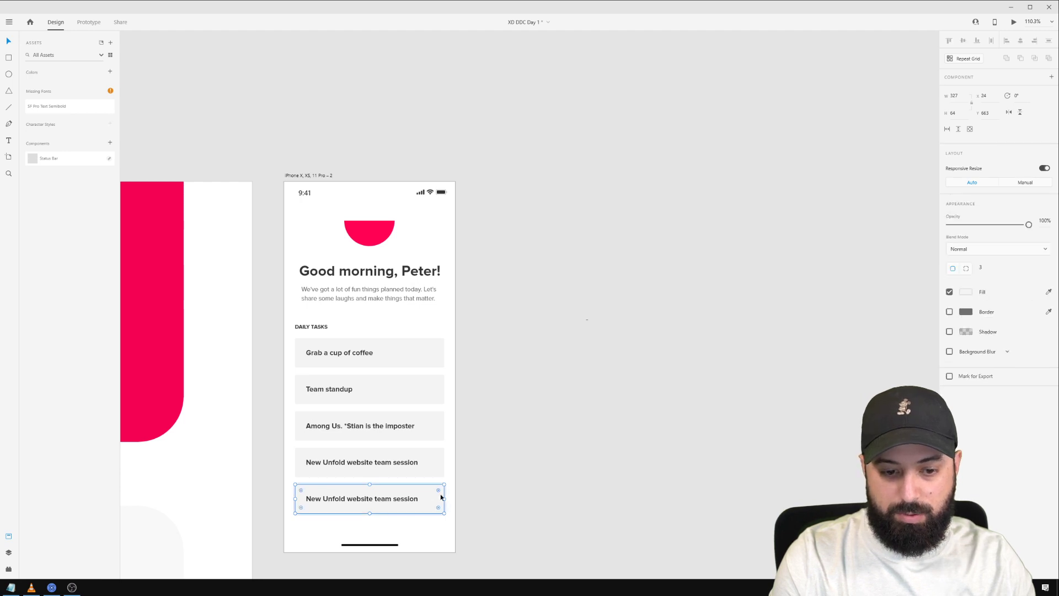
click(966, 292)
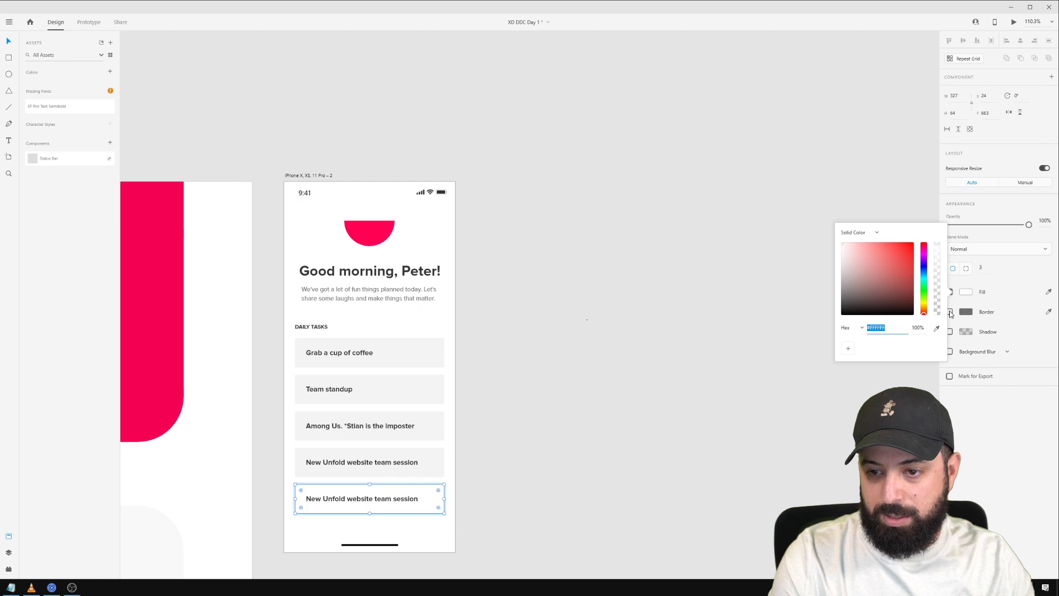
click(1001, 312)
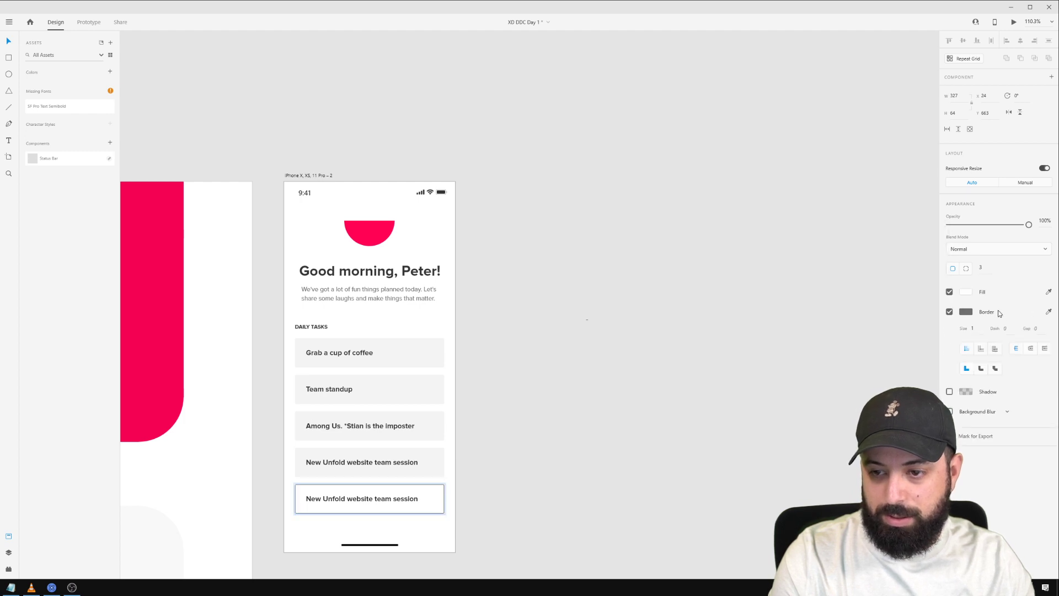
click(465, 459)
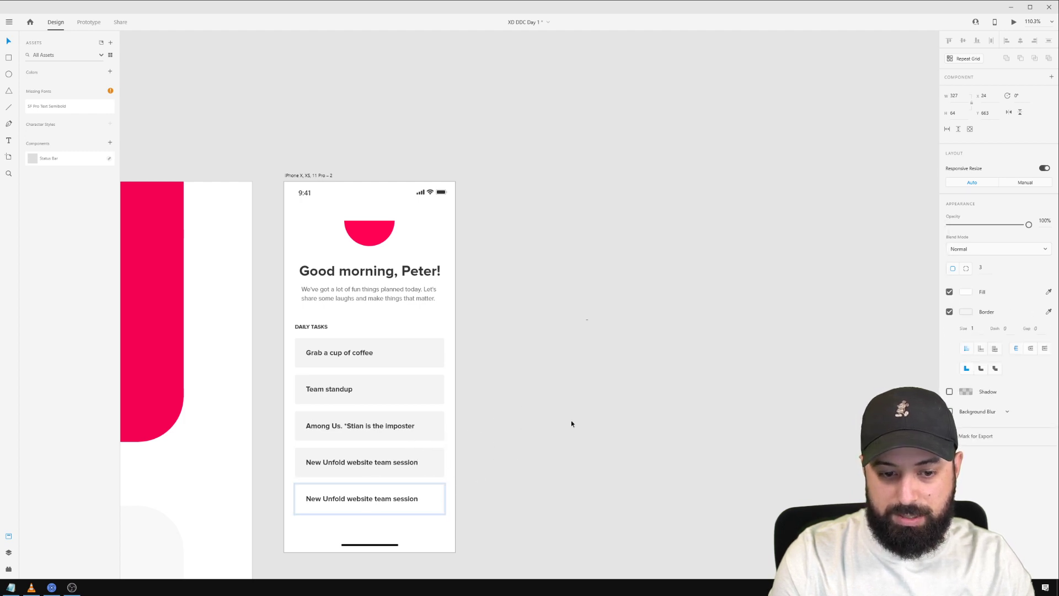
click(725, 387)
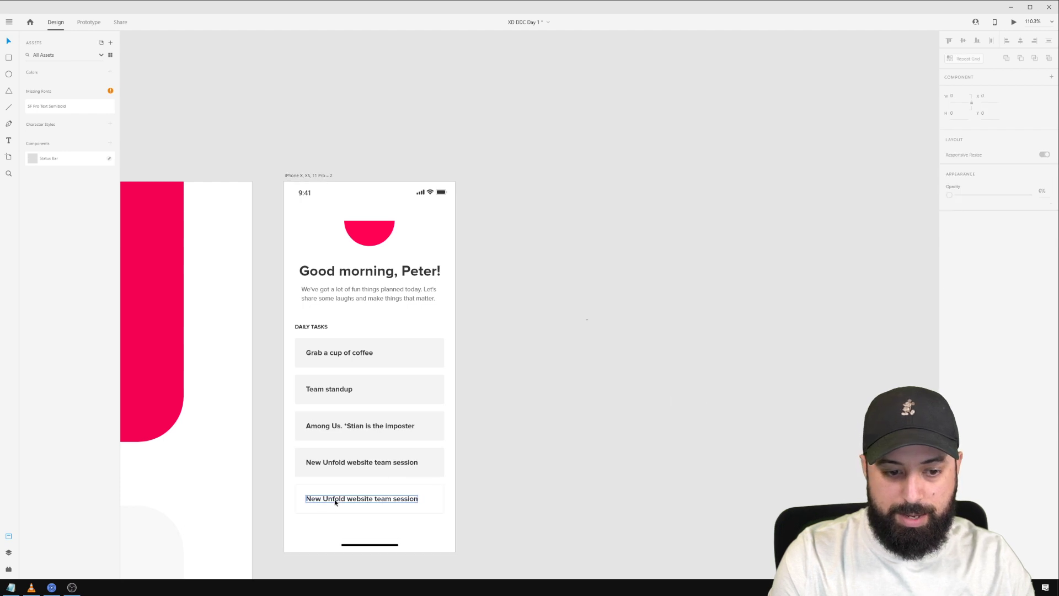
Change the text of the white bottom card to "Add new task...".
double_click(335, 500)
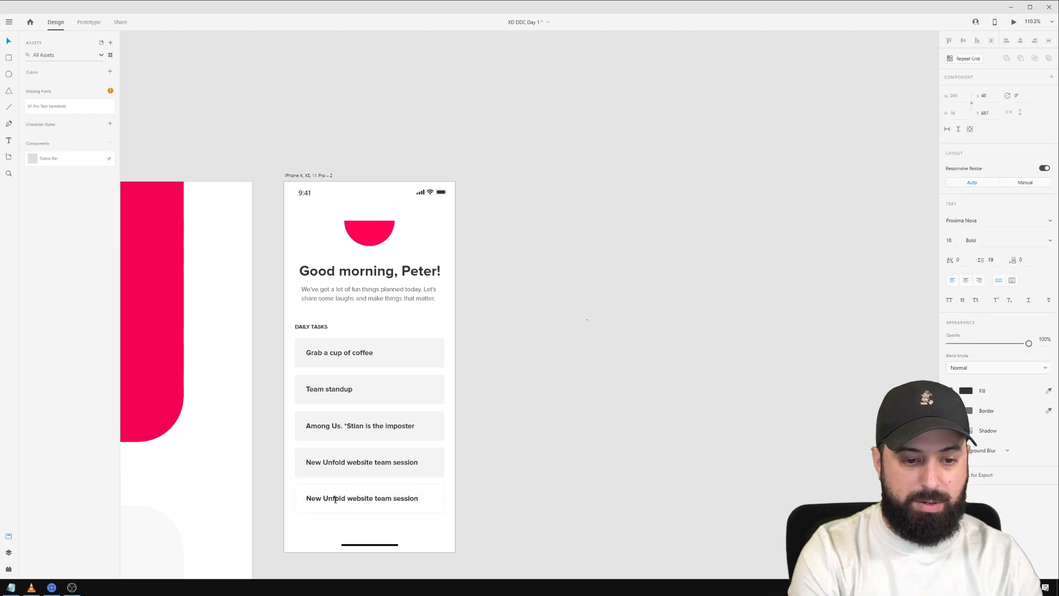
key(ctrl+a)
text(Add new task...)
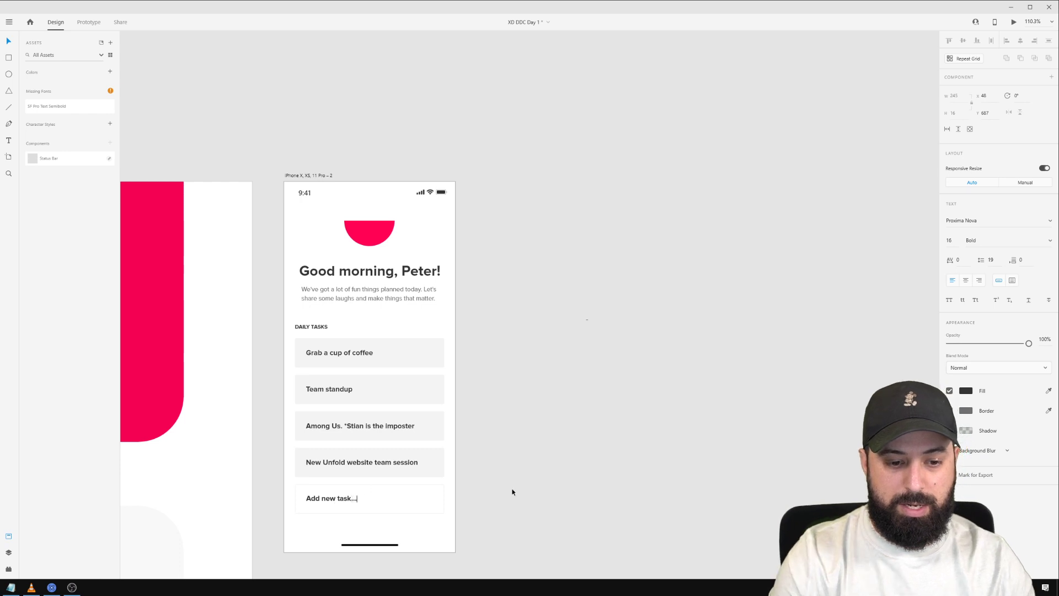
key(Escape)
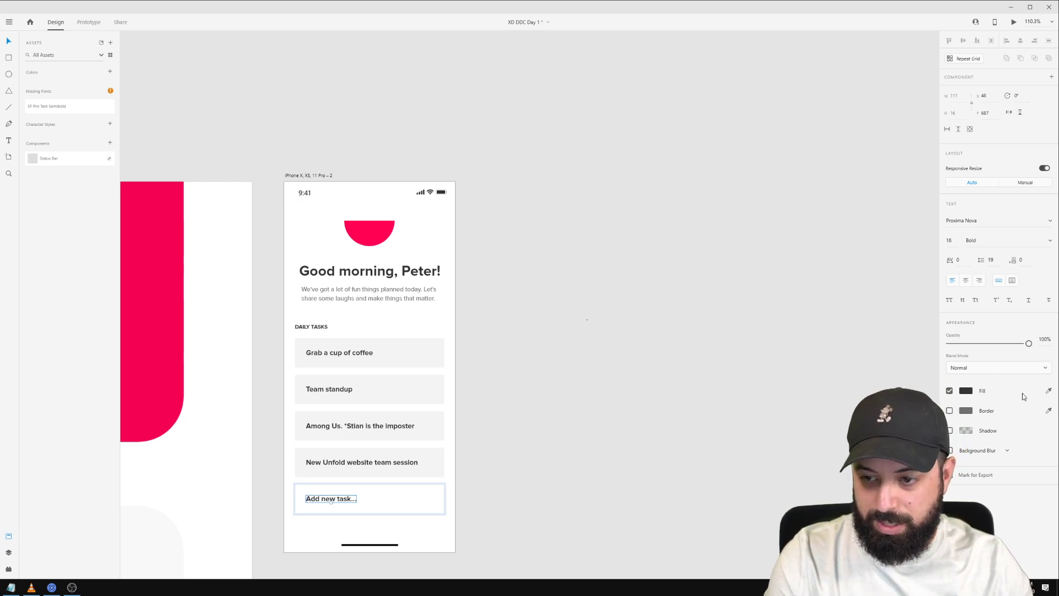
Recolor the "Add new task..." text to a medium light grey so it reads as placeholder text.
click(1048, 391)
click(429, 463)
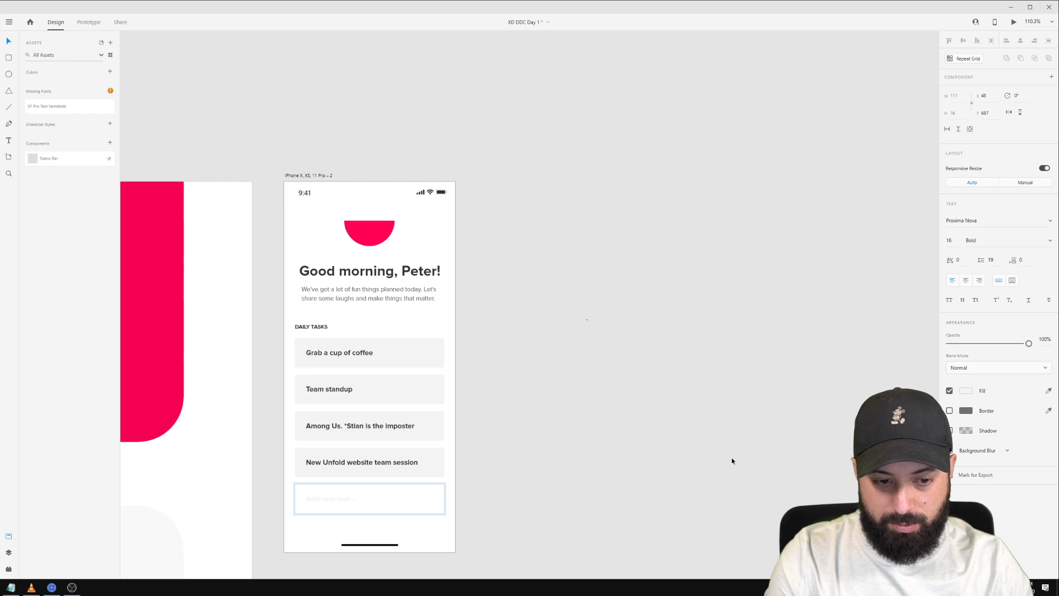
click(966, 392)
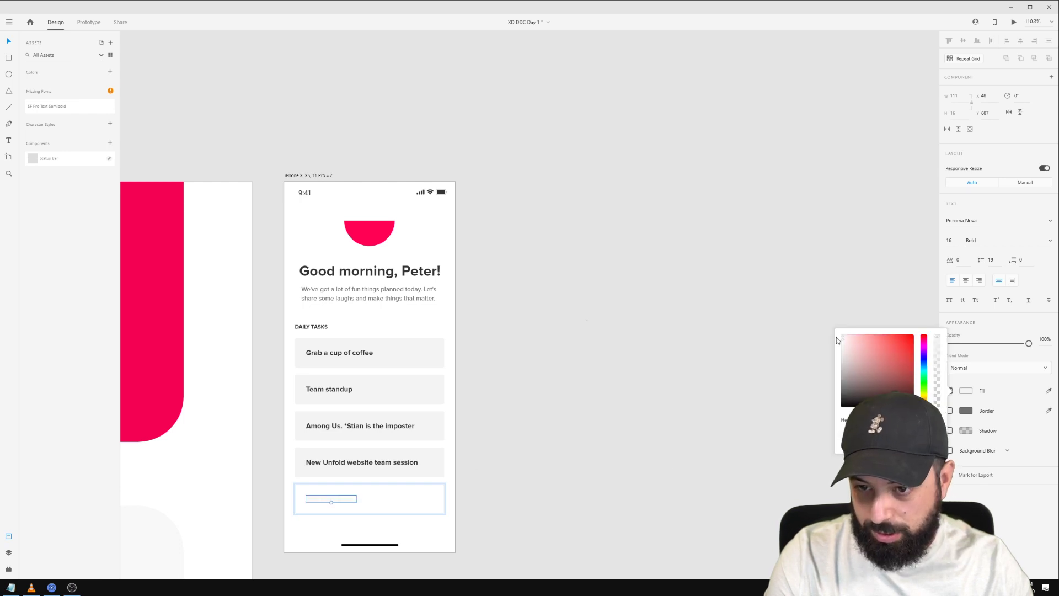
drag(835, 347, 832, 352)
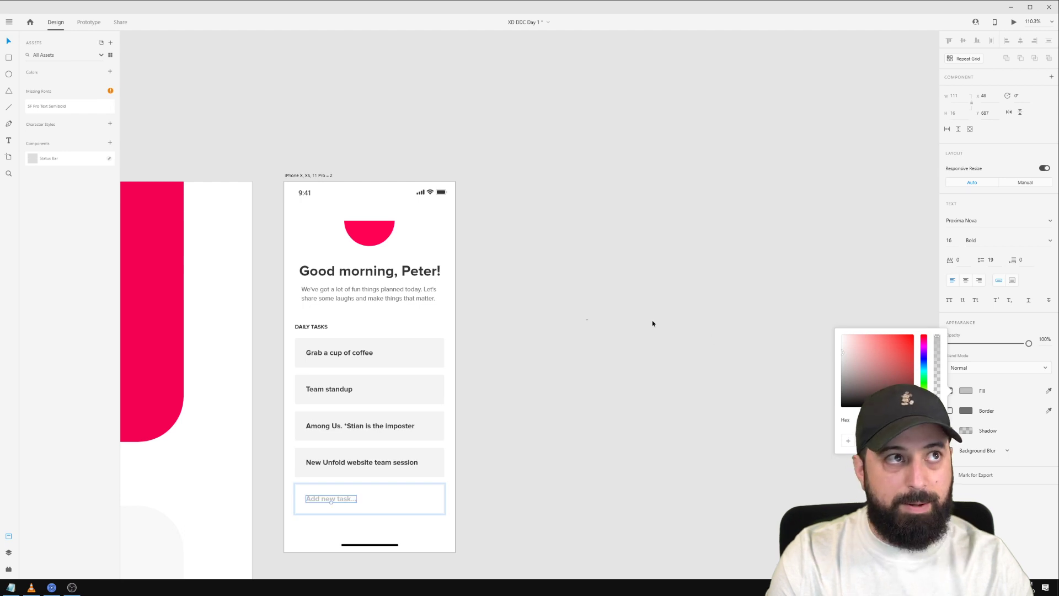
click(616, 392)
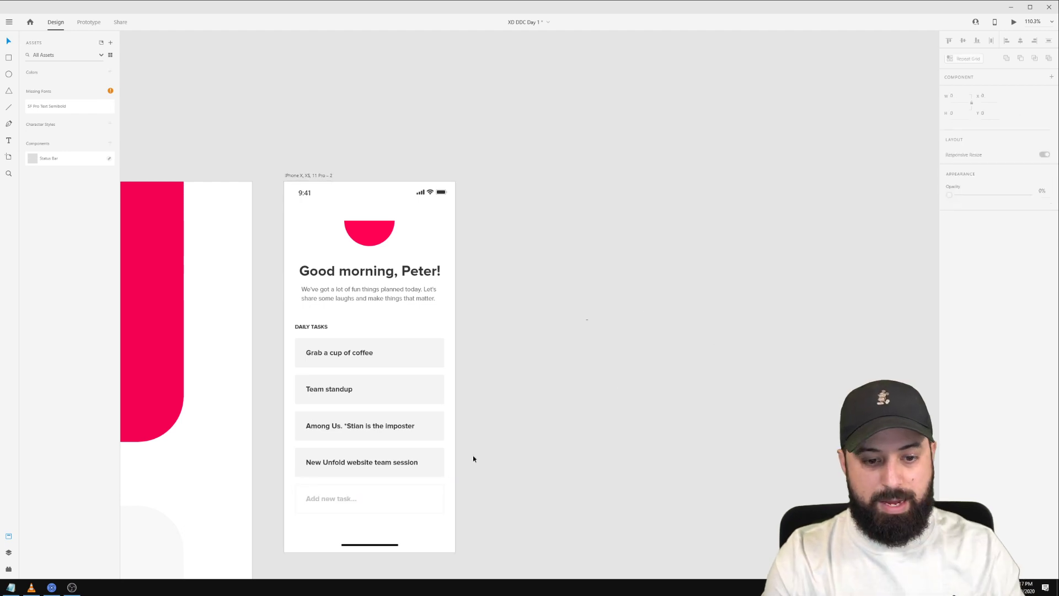
Narrow the "Add new task..." card from its right side to about 265 wide.
click(443, 499)
drag(443, 498, 418, 499)
click(537, 502)
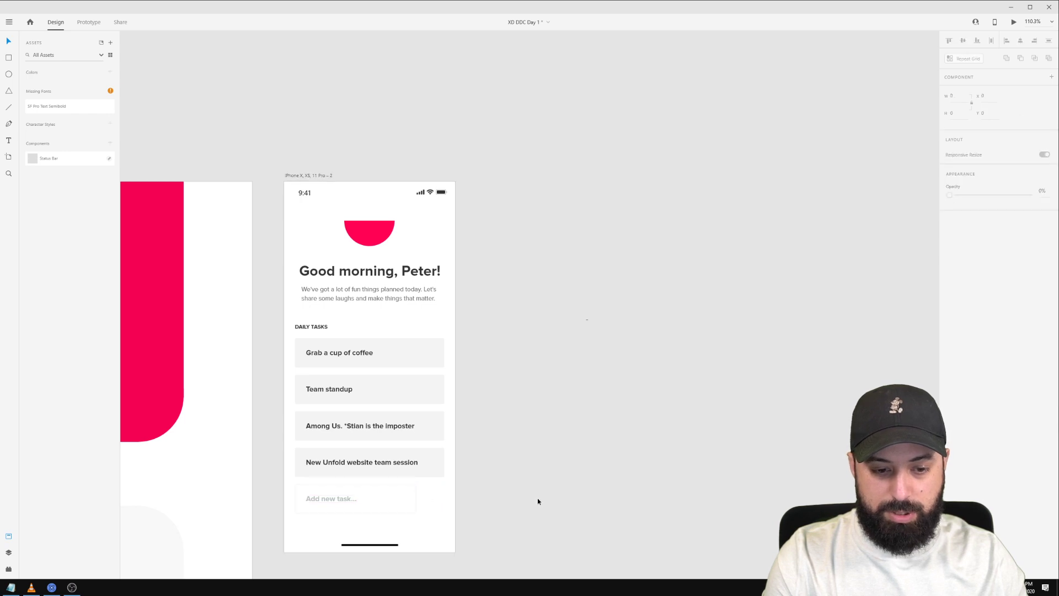
click(381, 490)
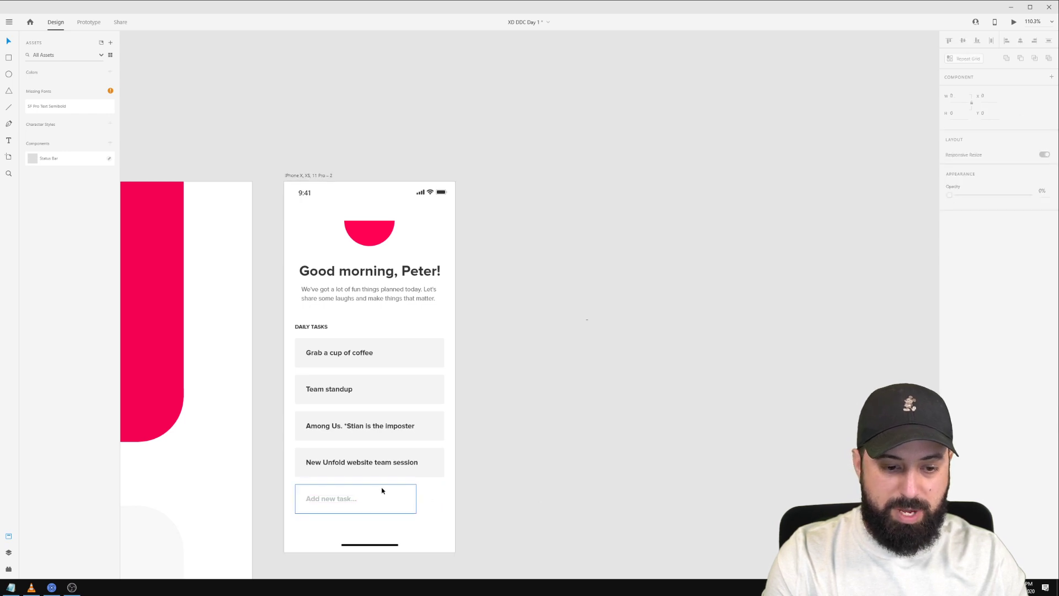
click(524, 491)
Duplicate the "Add new task..." card to its right, narrow the copy and delete its placeholder text.
click(307, 499)
drag(307, 498, 451, 498)
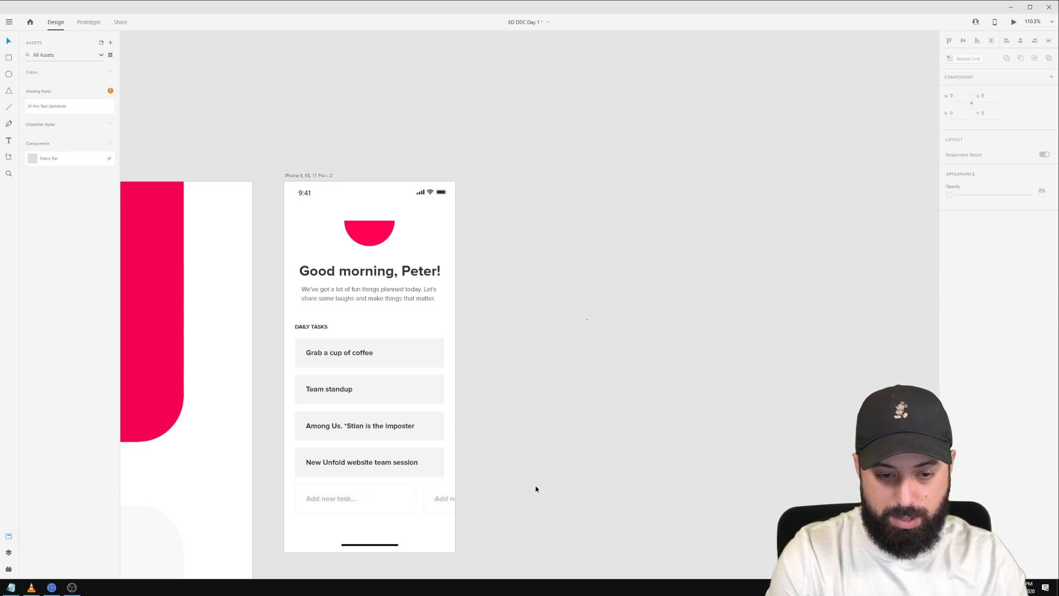
double_click(437, 491)
drag(540, 498, 449, 495)
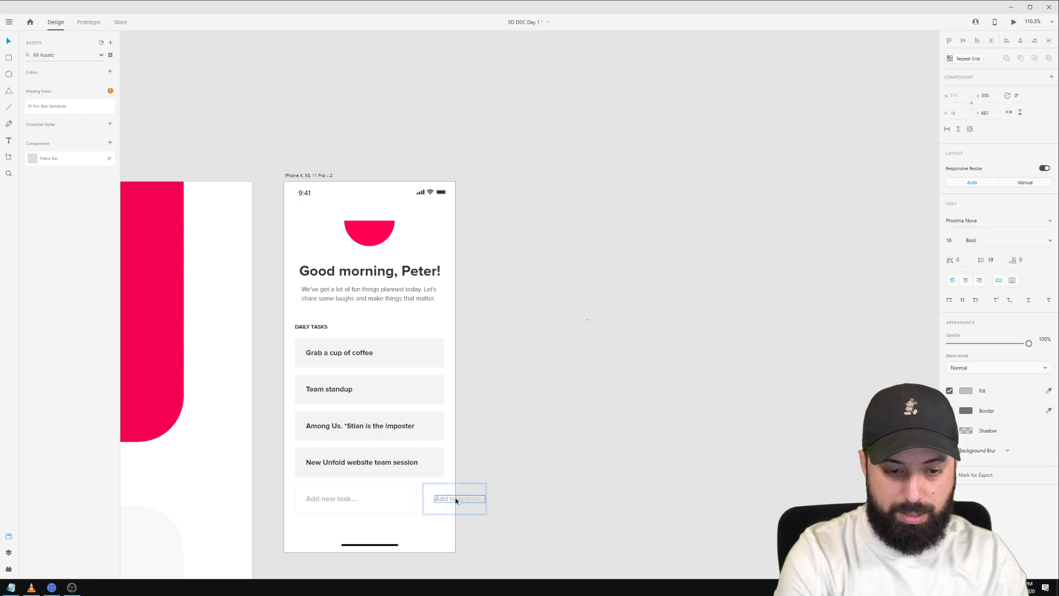
click(456, 499)
click(435, 498)
Resize the empty box to a 64 by 64 square whose right edge lines up with the task cards.
scroll(445, 505, up, 5)
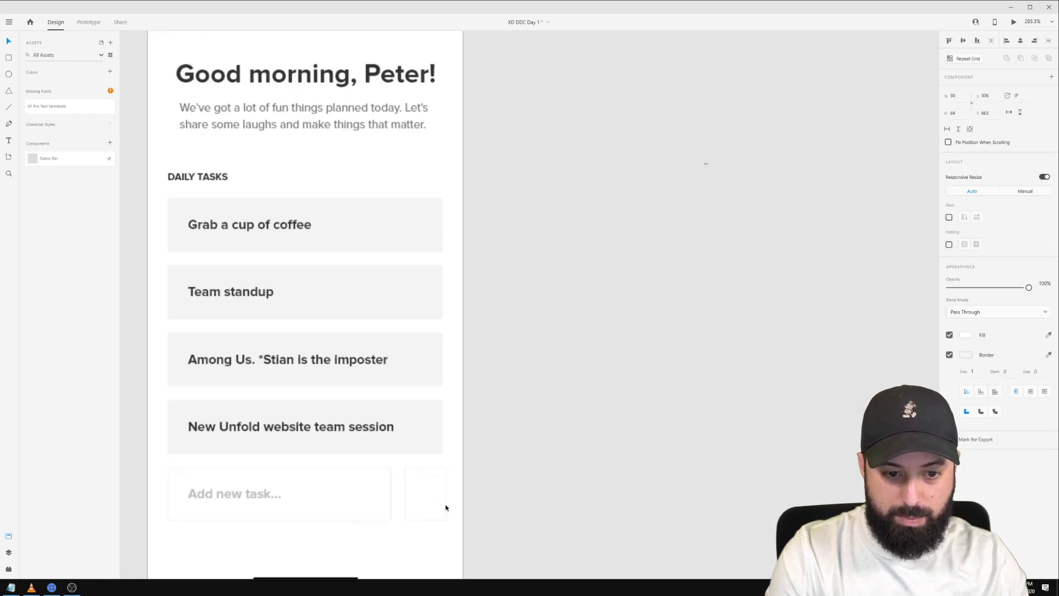
drag(449, 488, 443, 487)
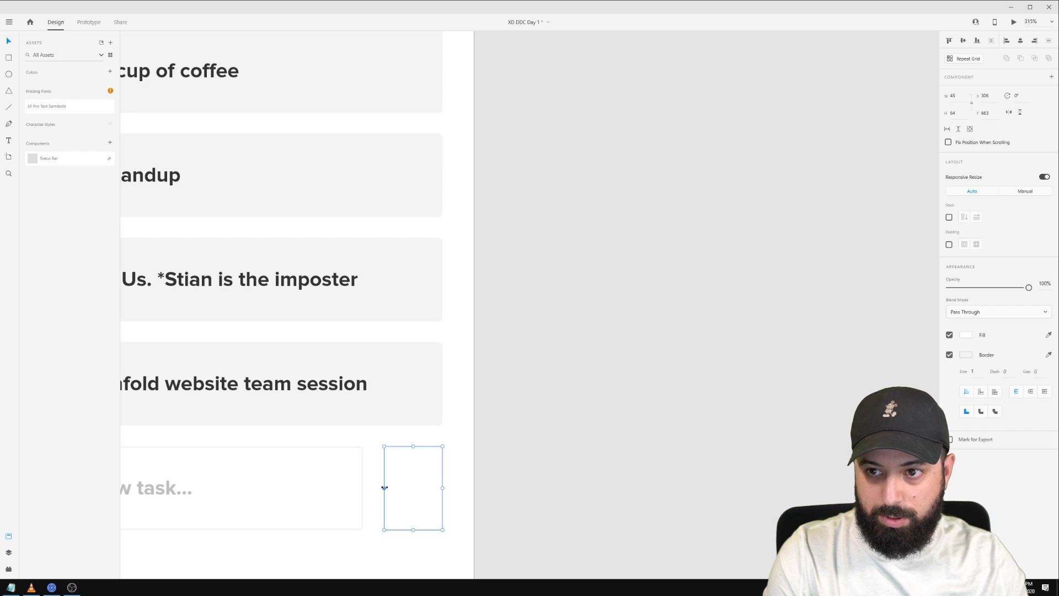
drag(385, 487, 359, 487)
Narrow the "Add new task..." card to about 247 wide, leaving a gap before the square box.
click(324, 494)
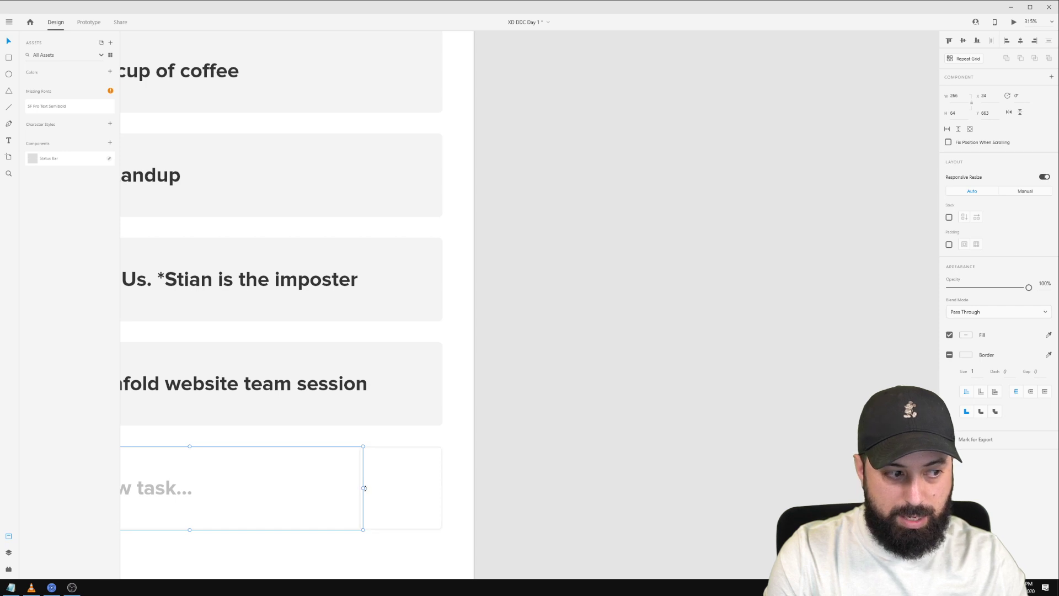
drag(363, 487, 334, 489)
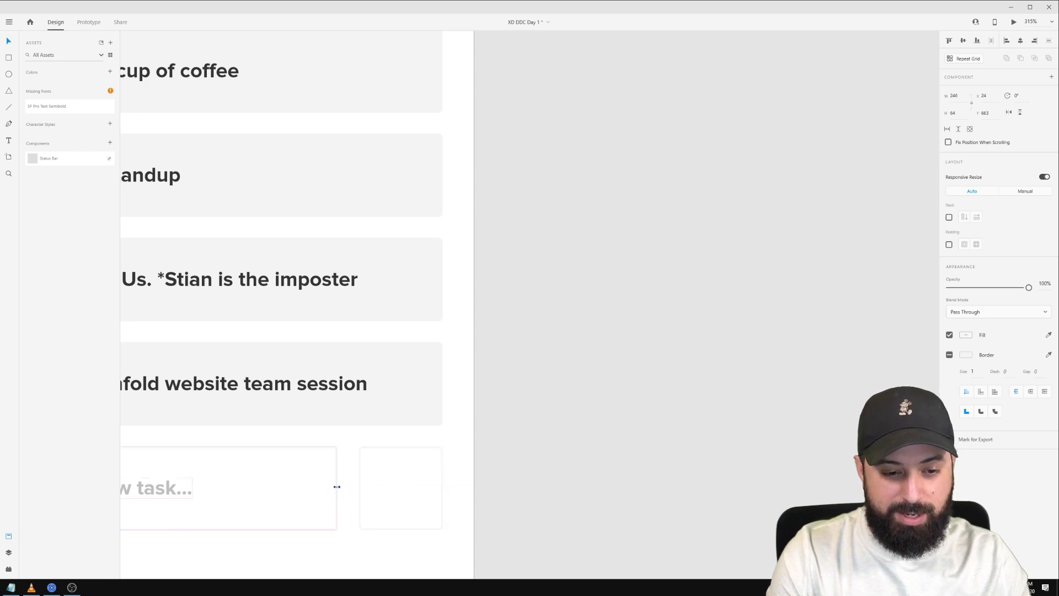
drag(336, 487, 339, 487)
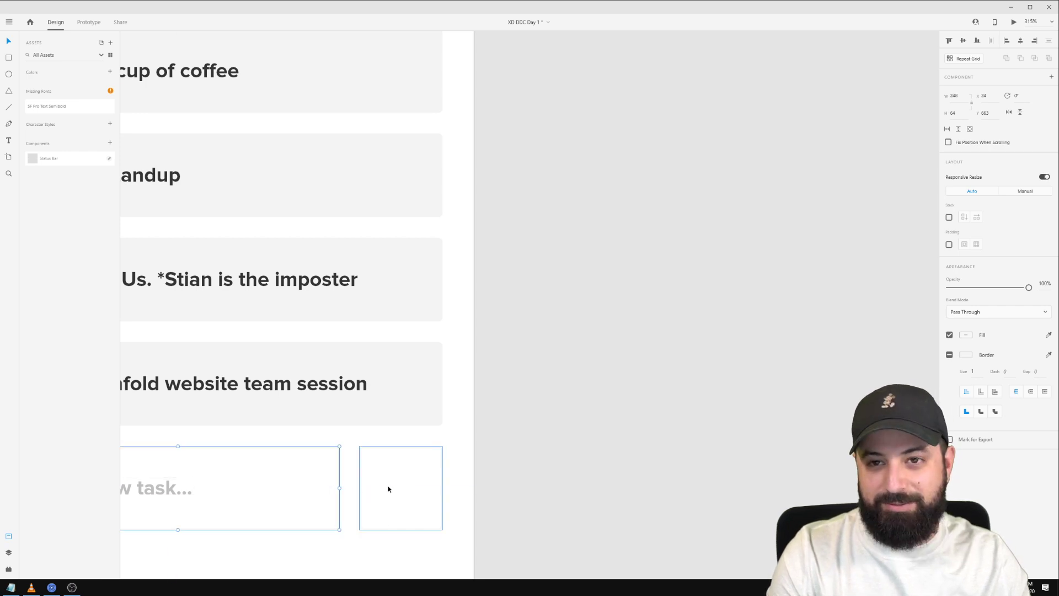
key(Down)
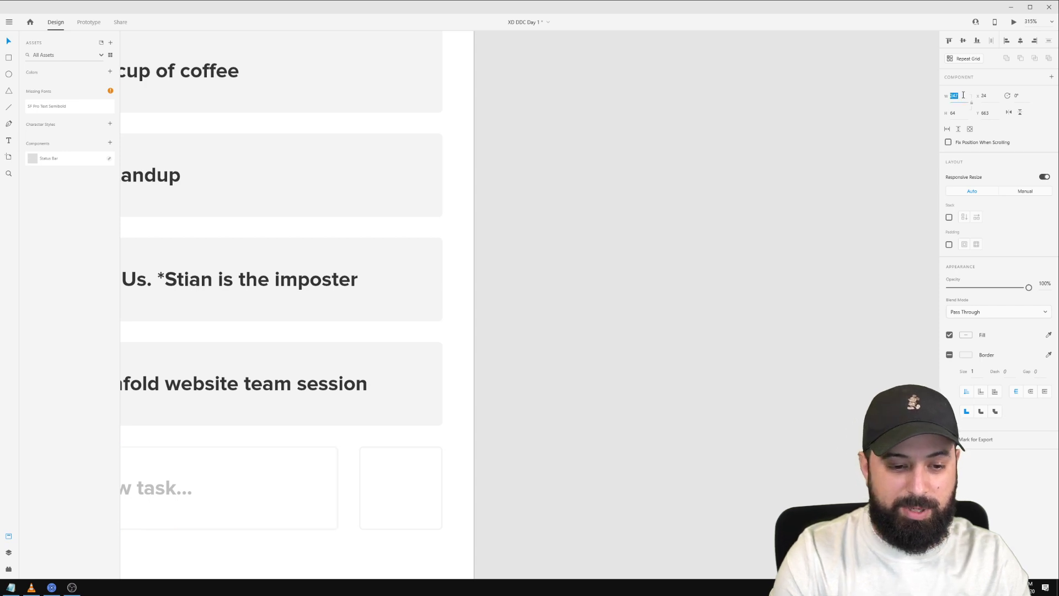
click(590, 331)
Remove the border of the square box and fill it with the red sampled from the avatar shape.
scroll(579, 337, down, 5)
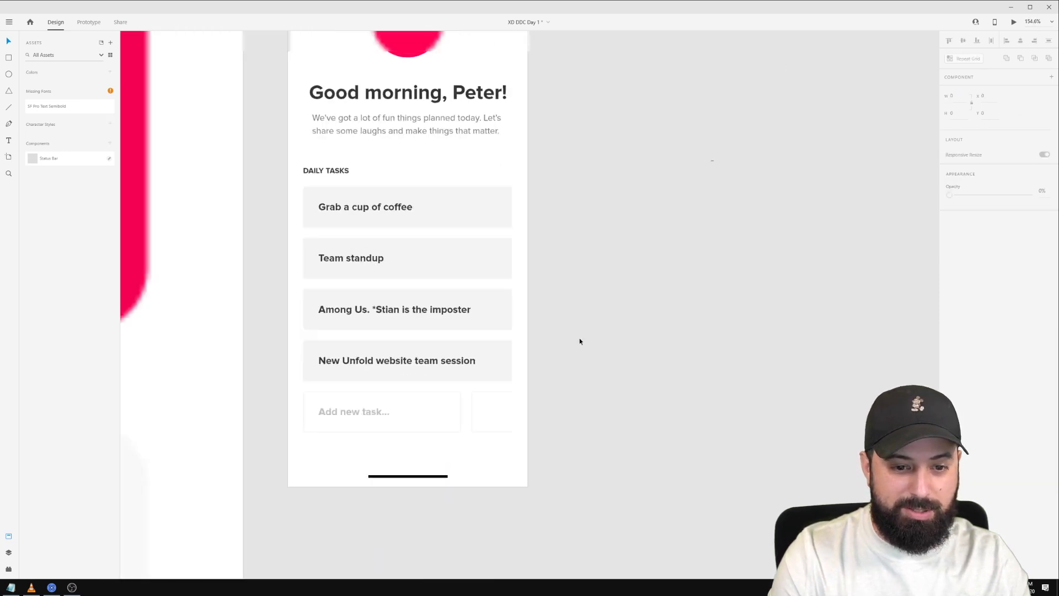
scroll(575, 339, down, 1)
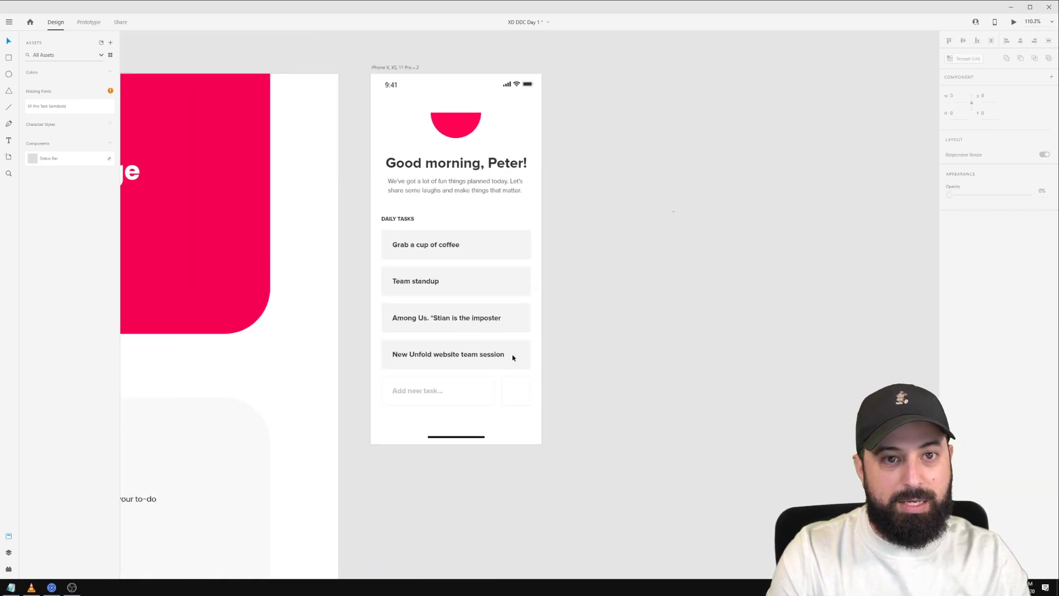
click(530, 382)
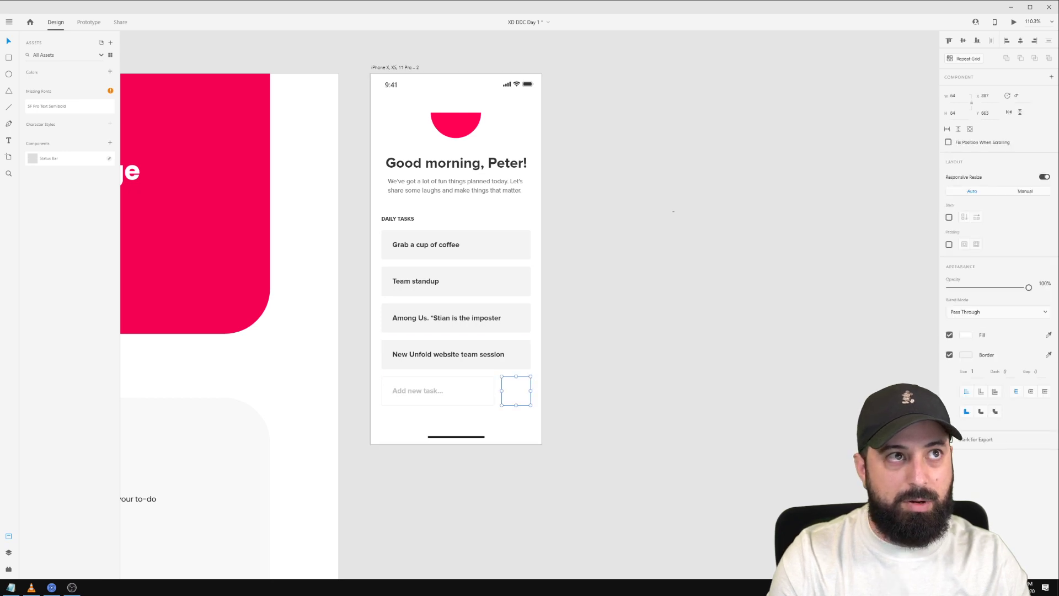
click(949, 354)
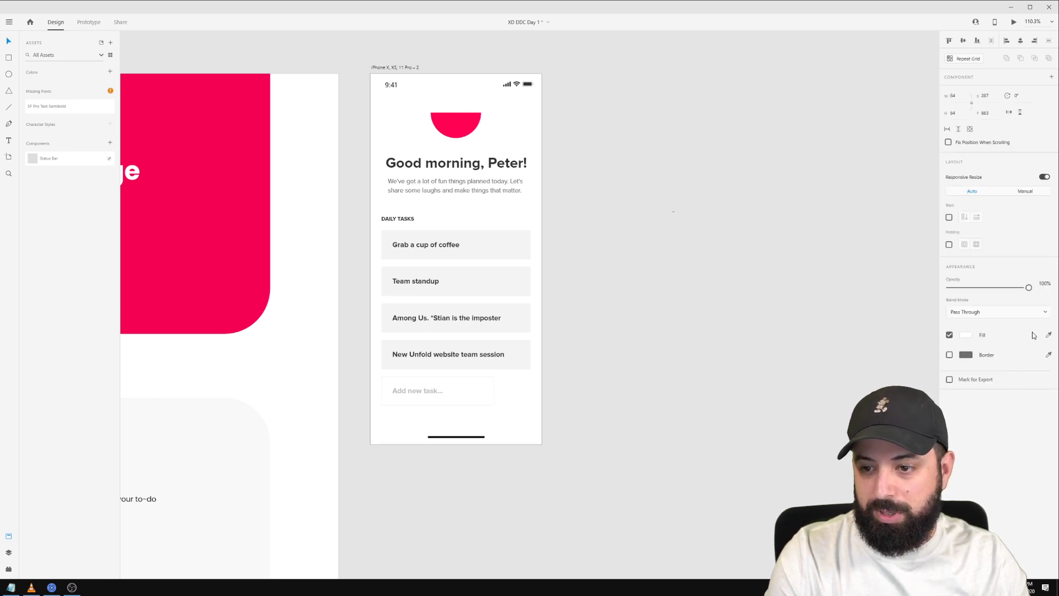
click(1048, 335)
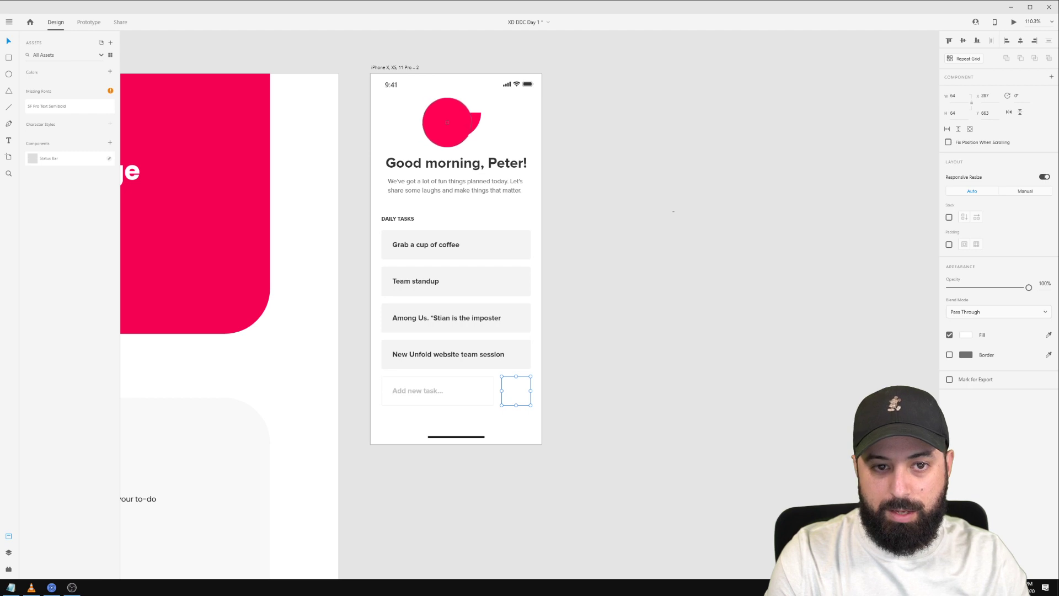
click(450, 125)
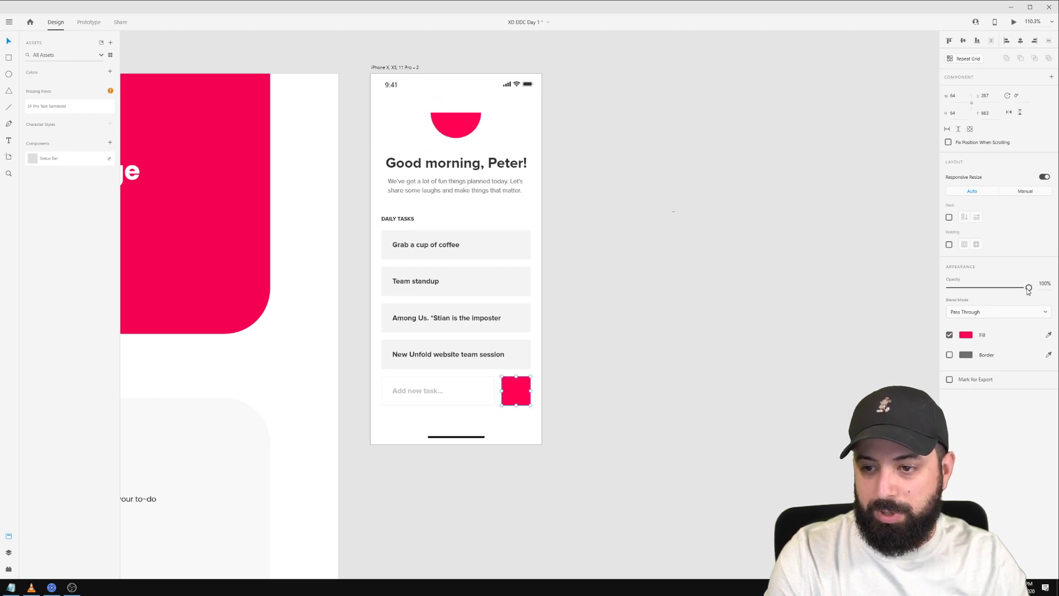
Lower the opacity of the red square to 15%.
drag(1029, 287, 965, 288)
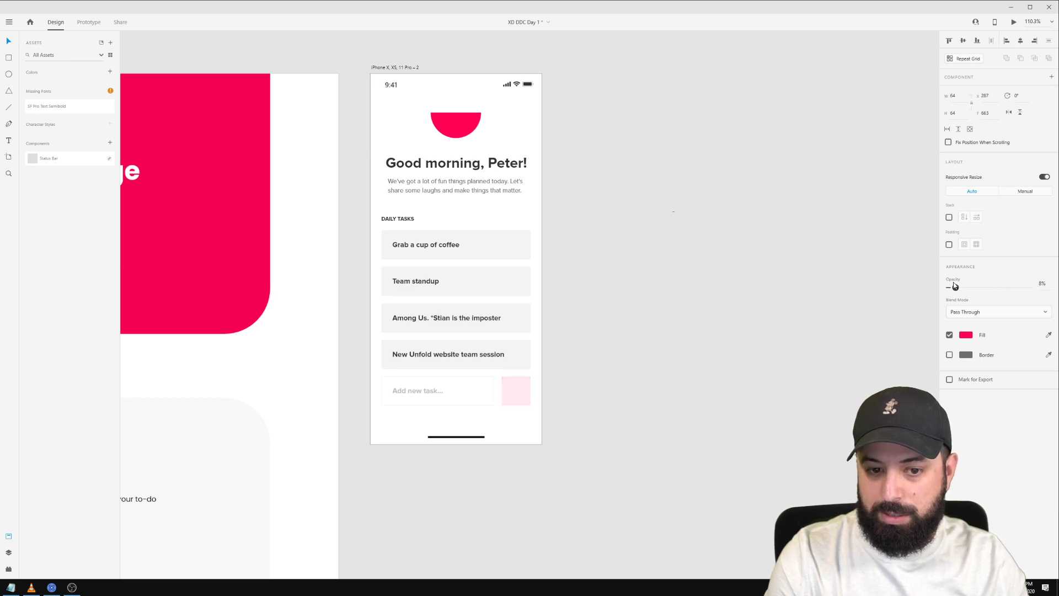
drag(959, 286, 954, 287)
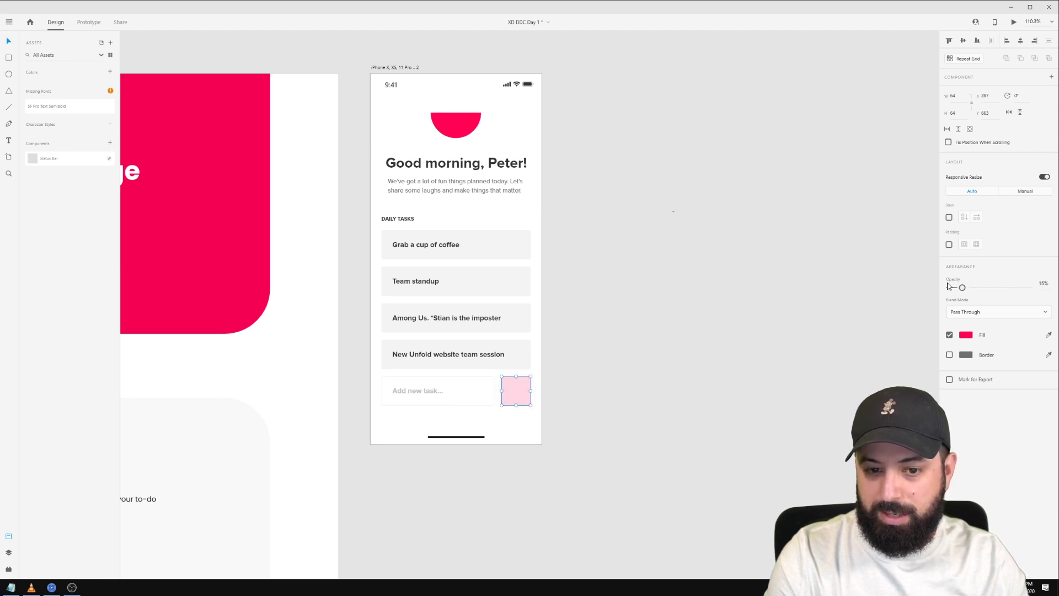
click(745, 333)
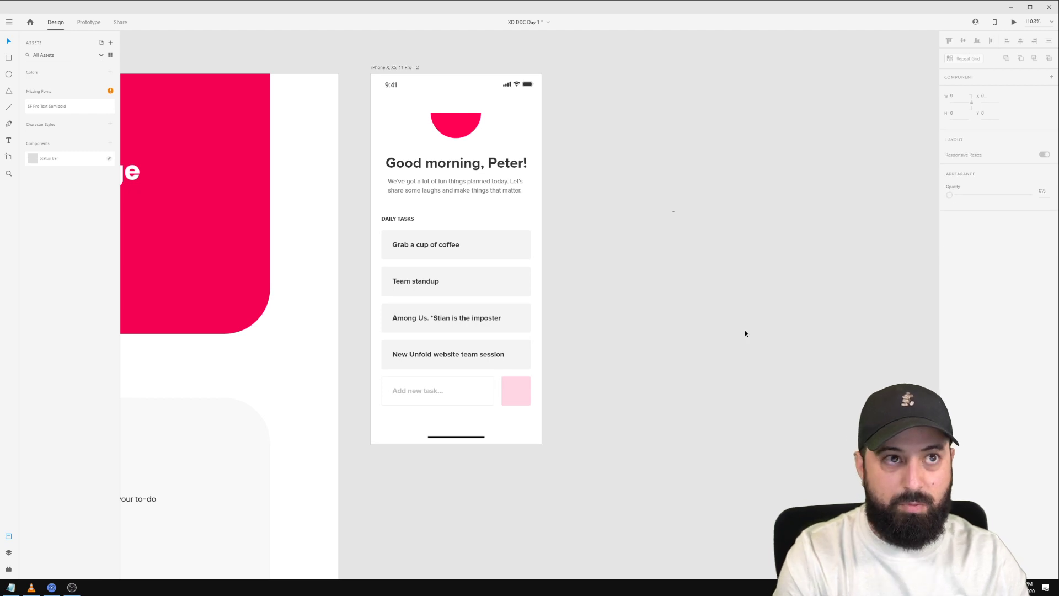
Switch to the Nucleo icon app and filter its icons to the Nucleo set, 24px grid size and Glyph style.
click(51, 587)
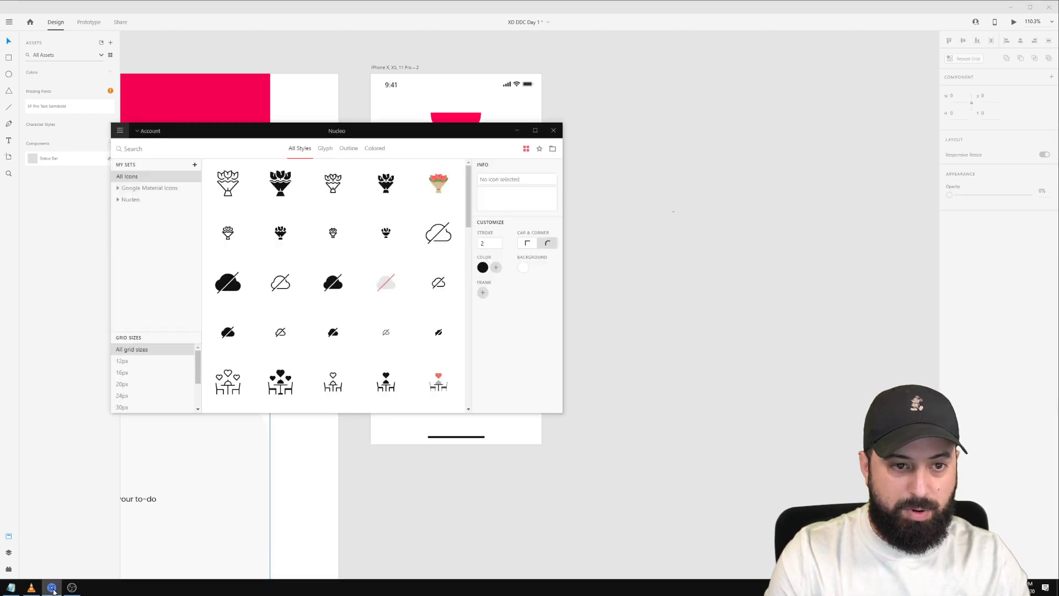
click(138, 202)
click(134, 384)
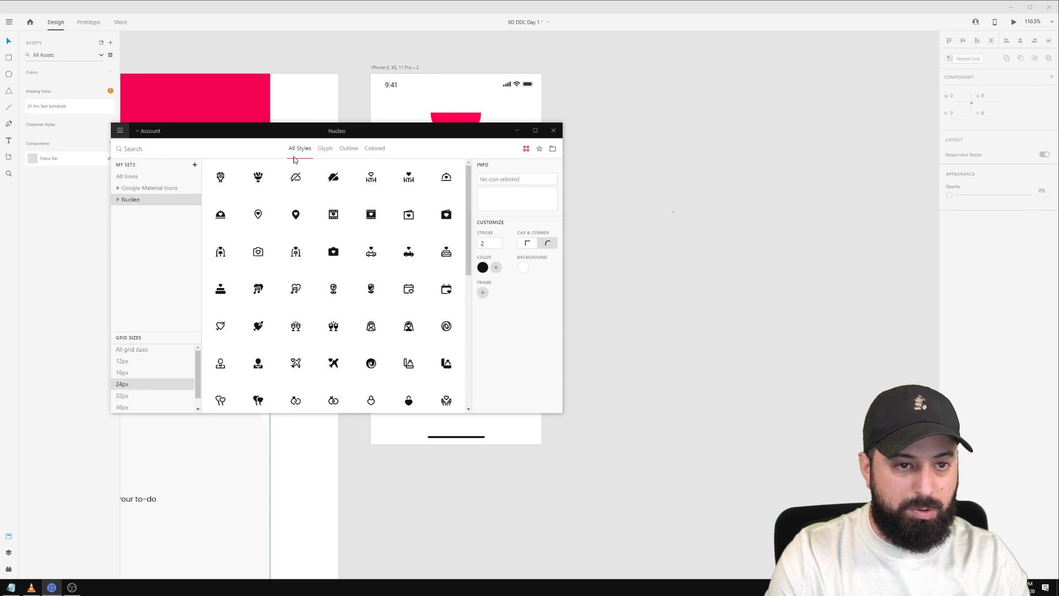
click(325, 148)
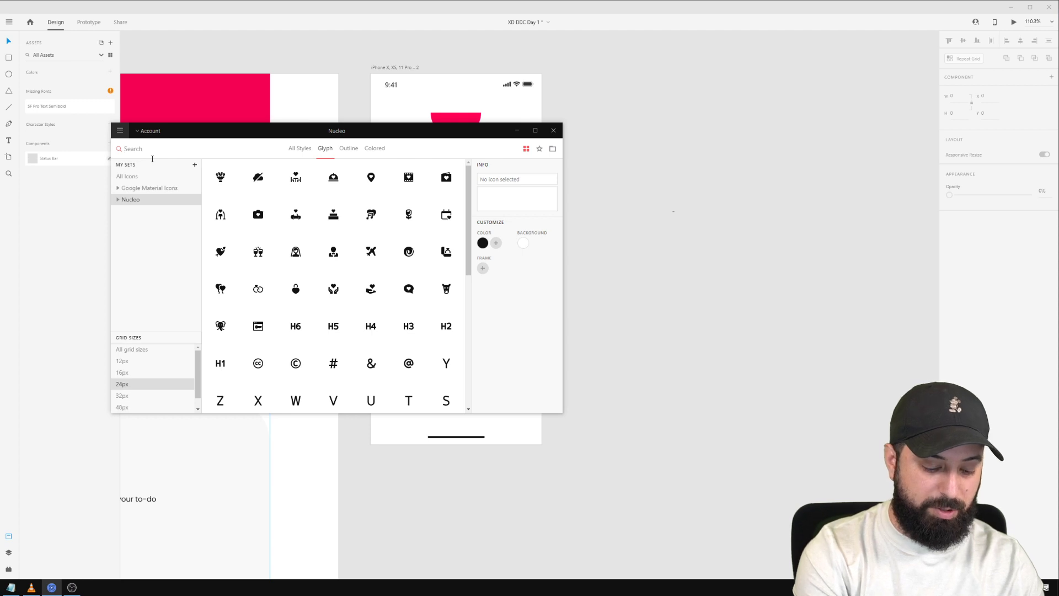
Search Nucleo for "microphone" and place the solid 24px microphone icon on the pink square in the Adobe XD artboard.
text(m)
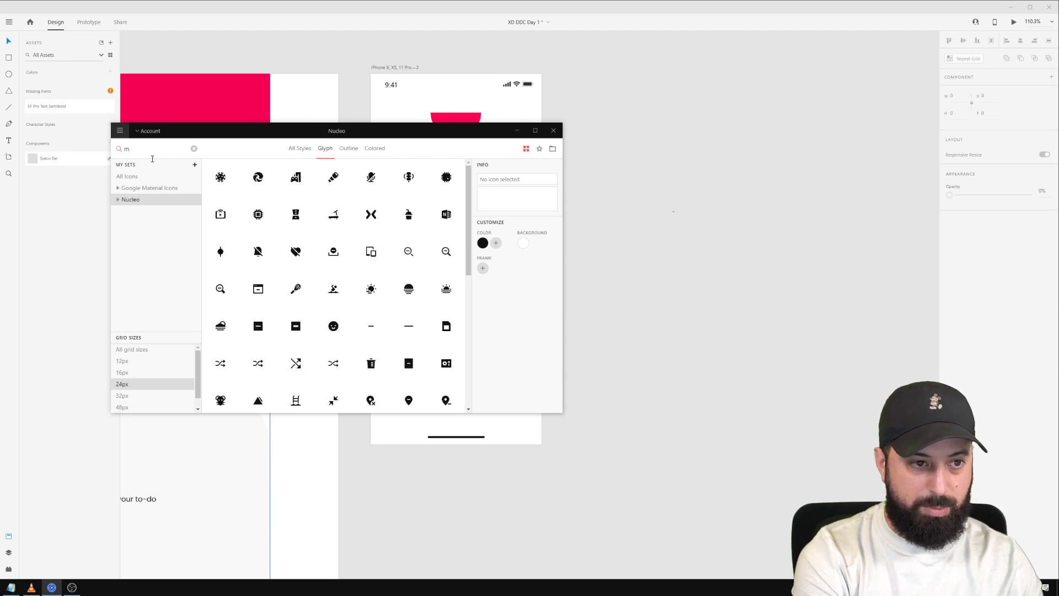
text(icrophone)
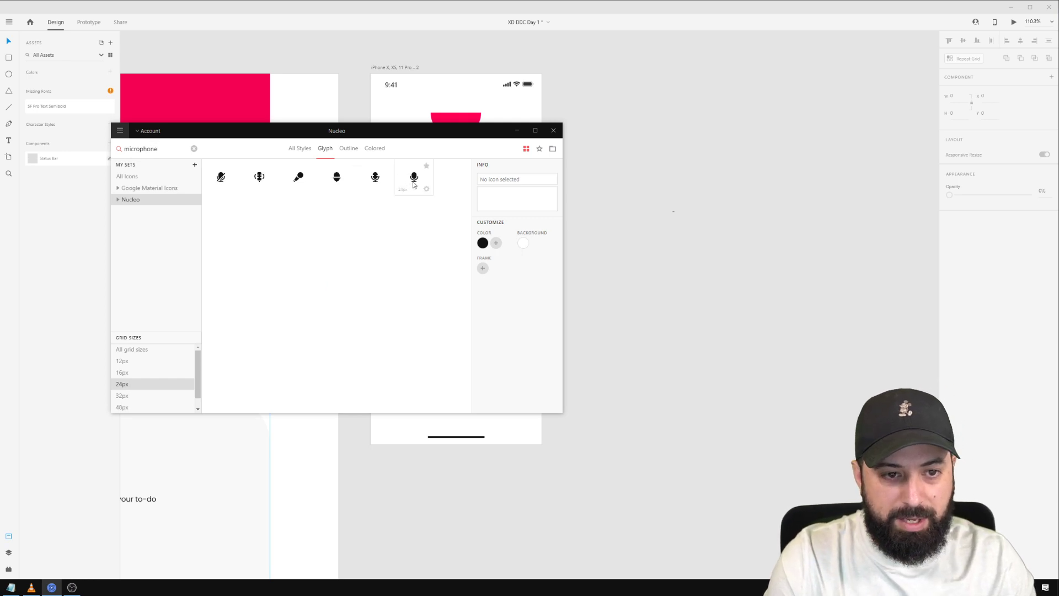
drag(414, 176, 361, 421)
scroll(648, 364, up, 5)
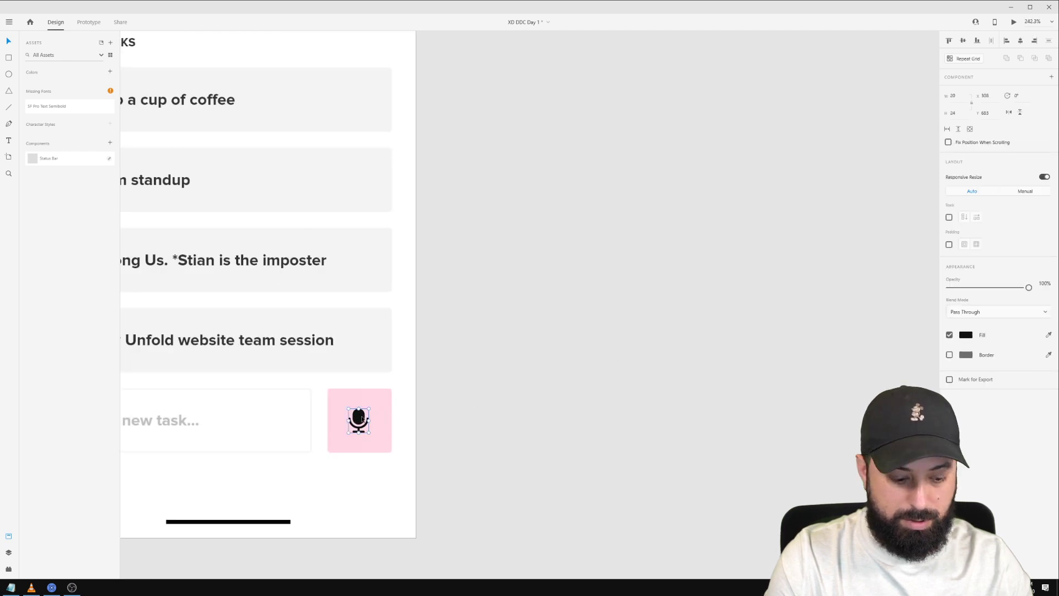
Center the microphone icon horizontally in the pink square and fill the icon with the red sampled from the avatar shape.
shift+click(384, 405)
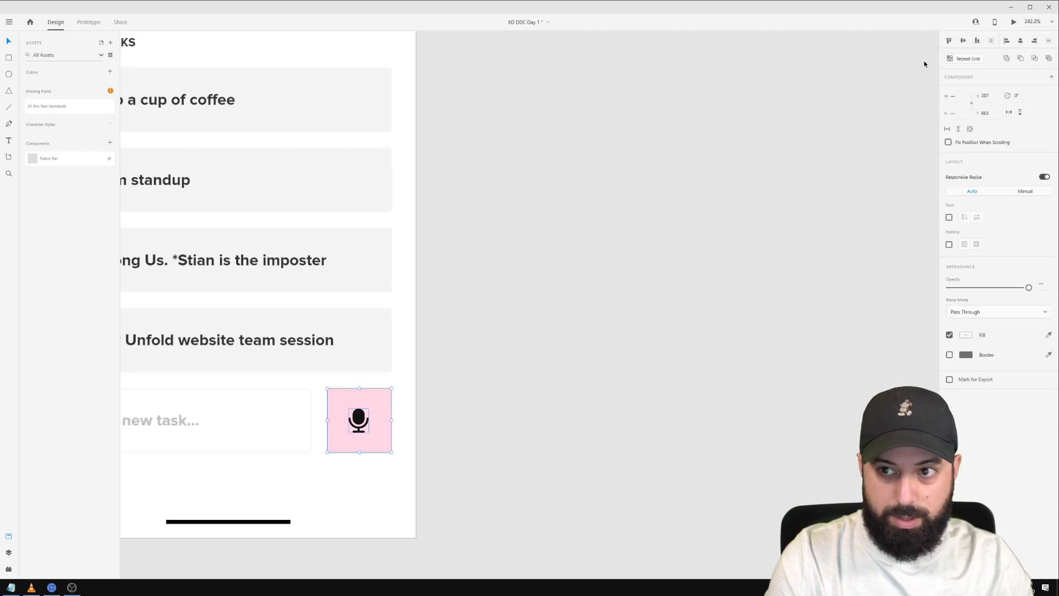
click(1021, 40)
click(485, 390)
click(359, 422)
scroll(359, 422, down, 5)
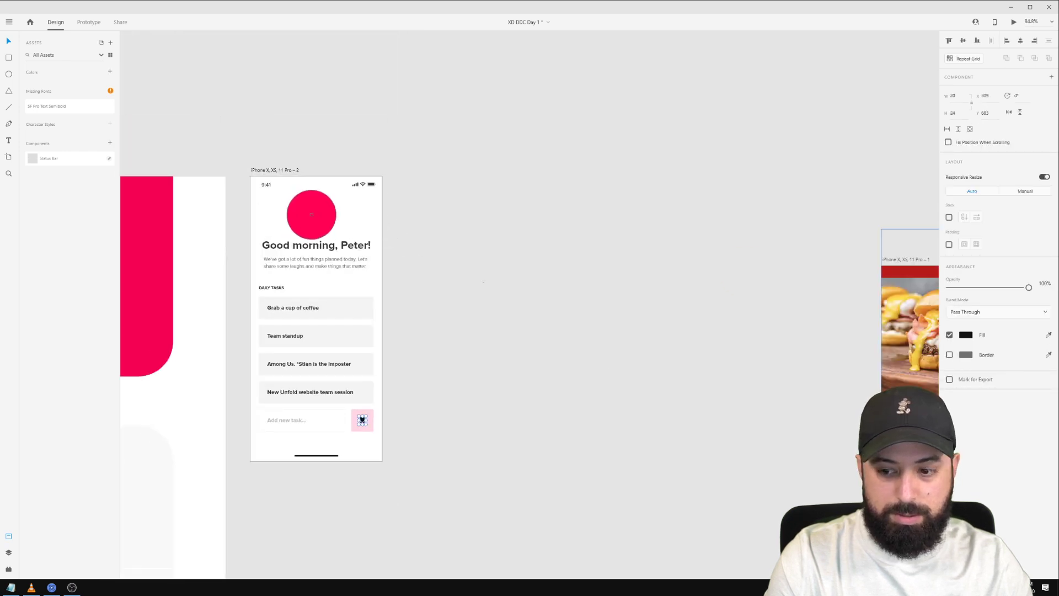
click(455, 370)
scroll(367, 408, up, 5)
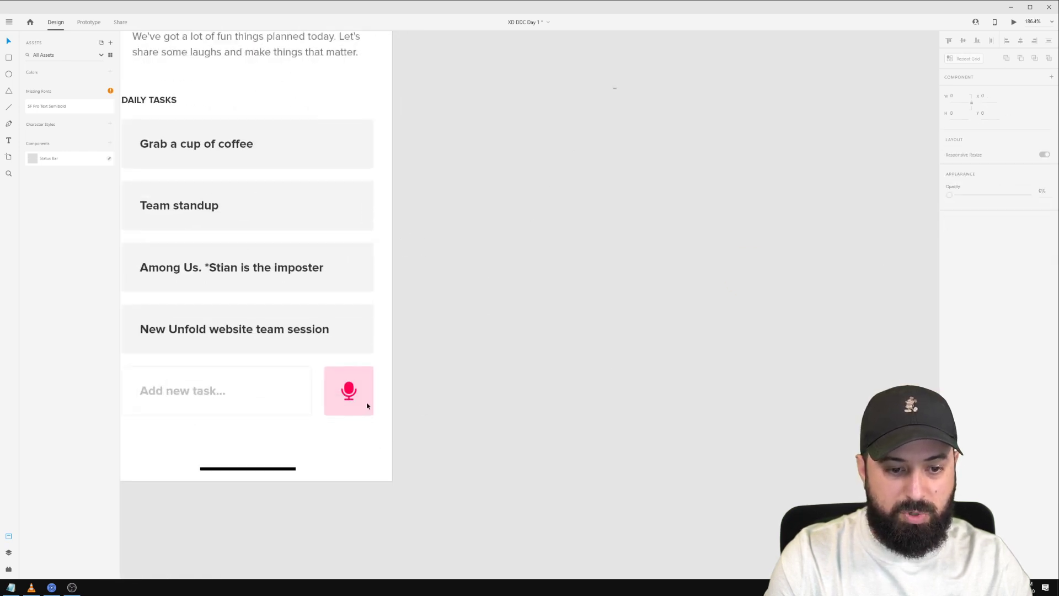
Lower the opacity of the square behind the microphone icon to 5%.
click(367, 405)
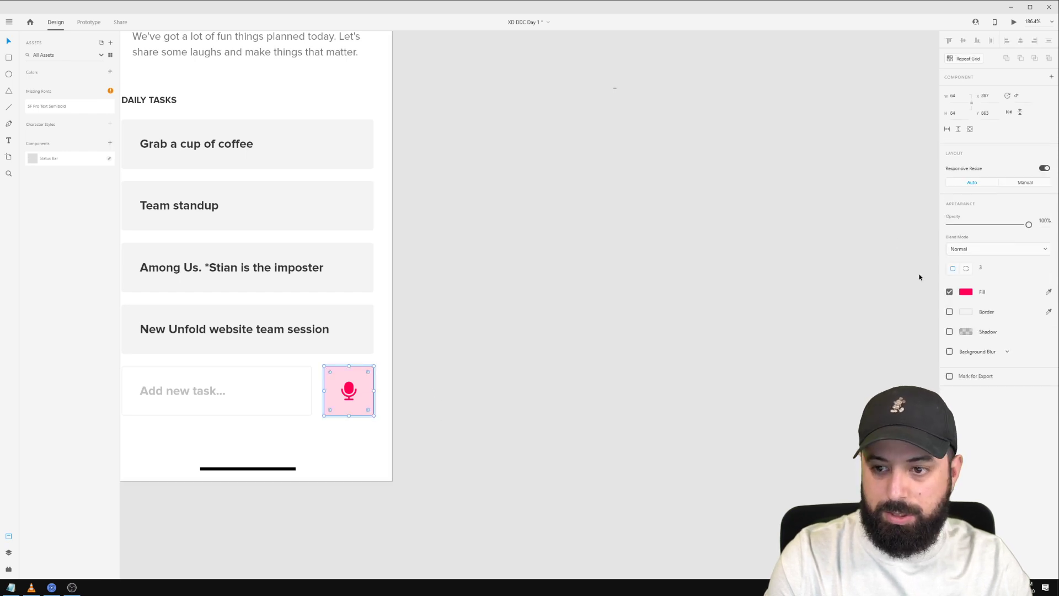
double_click(373, 412)
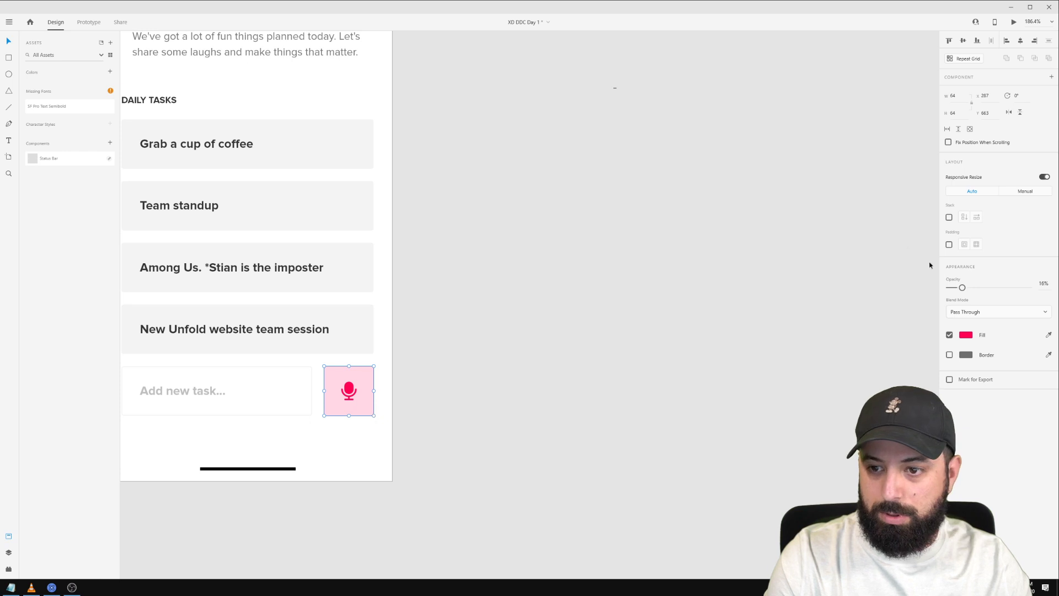
click(1043, 284)
text(5)
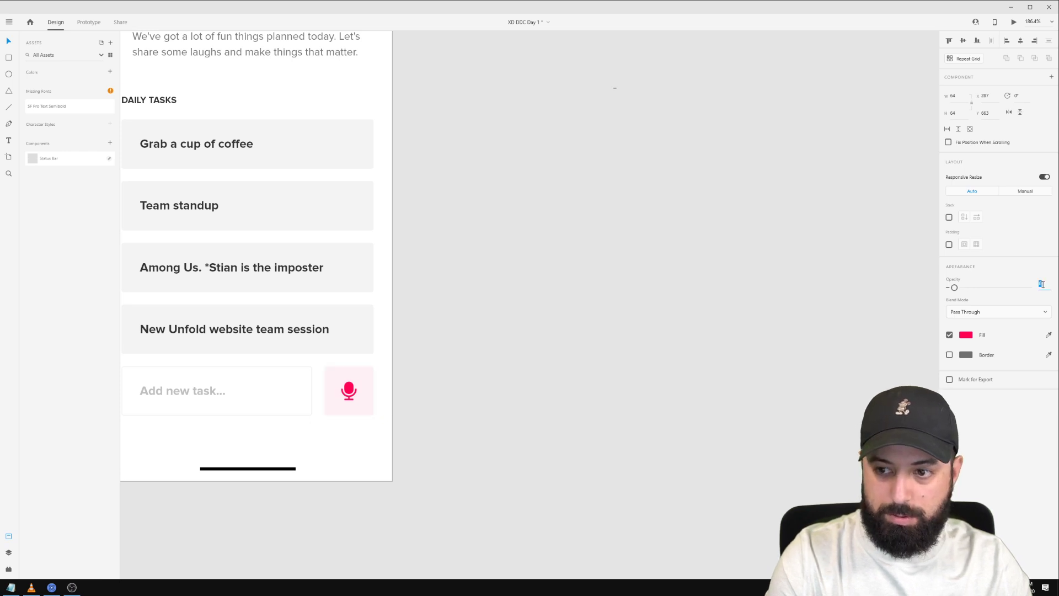
click(535, 378)
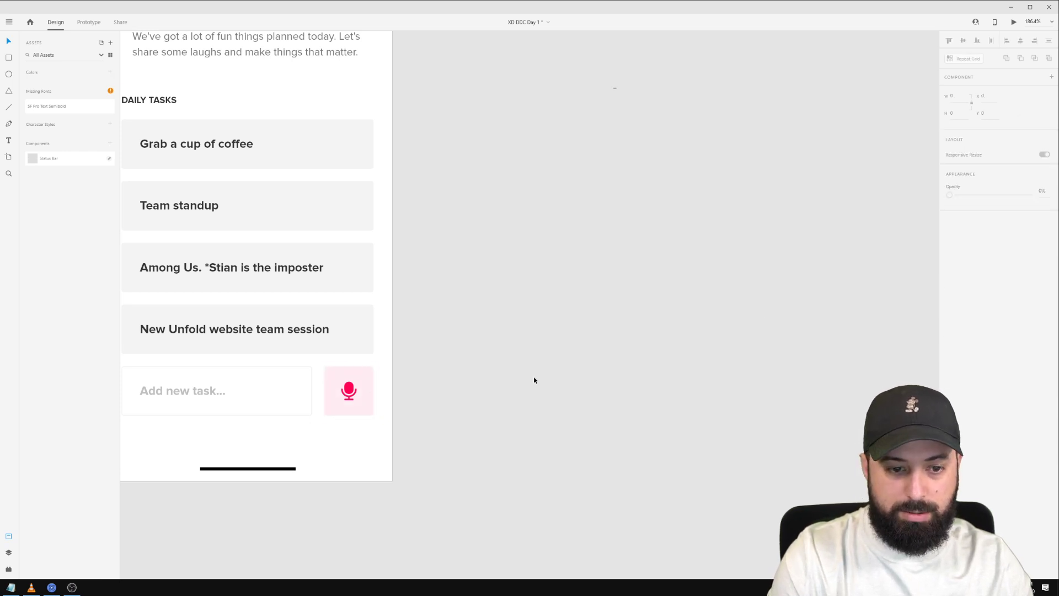
scroll(487, 414, down, 5)
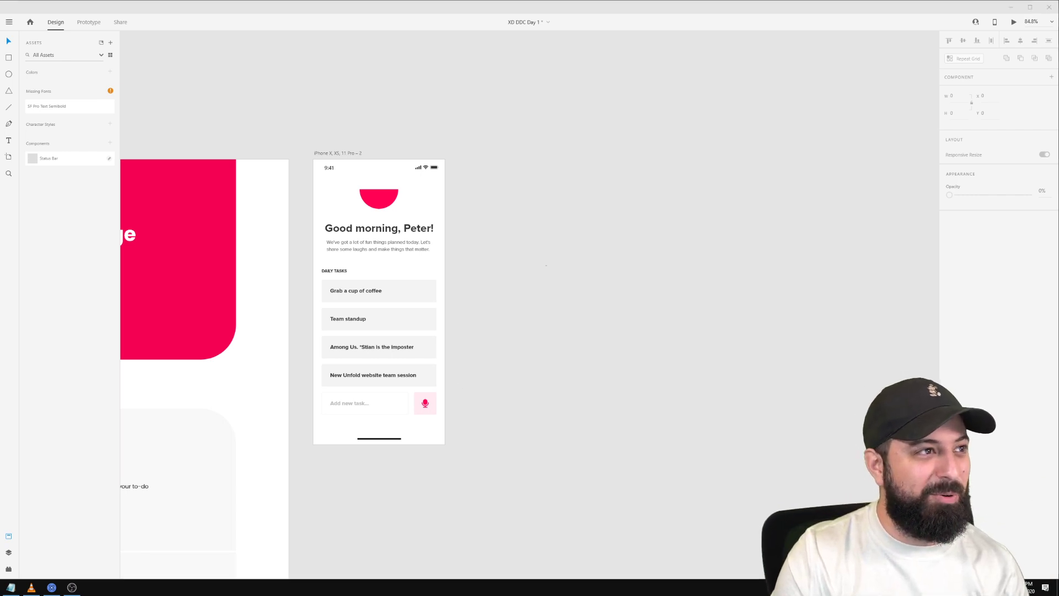
Group the "Add new task..." card and the microphone button into one row.
click(428, 118)
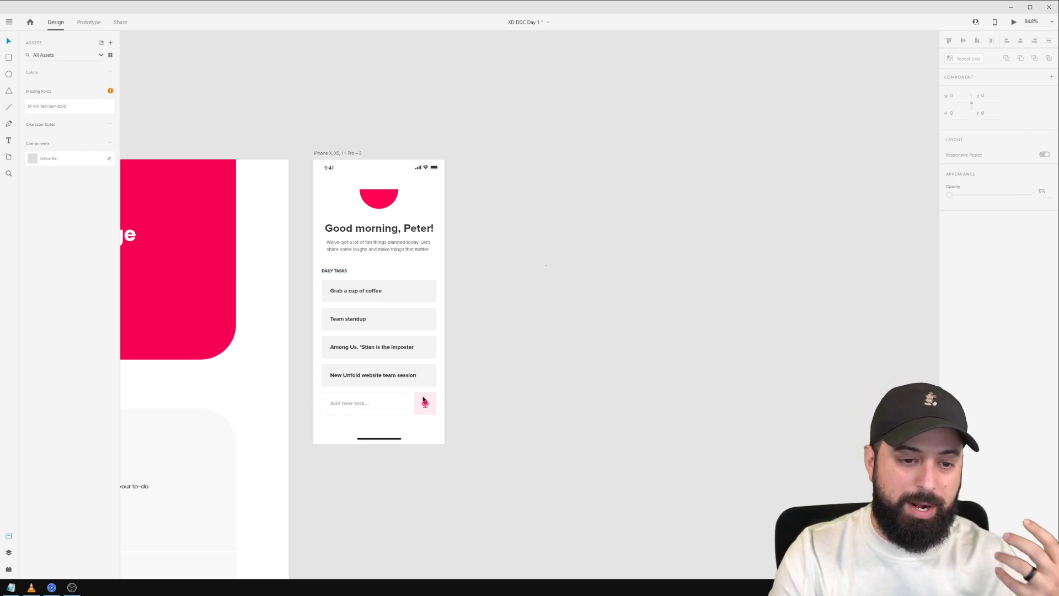
drag(457, 425, 314, 401)
click(474, 390)
click(397, 375)
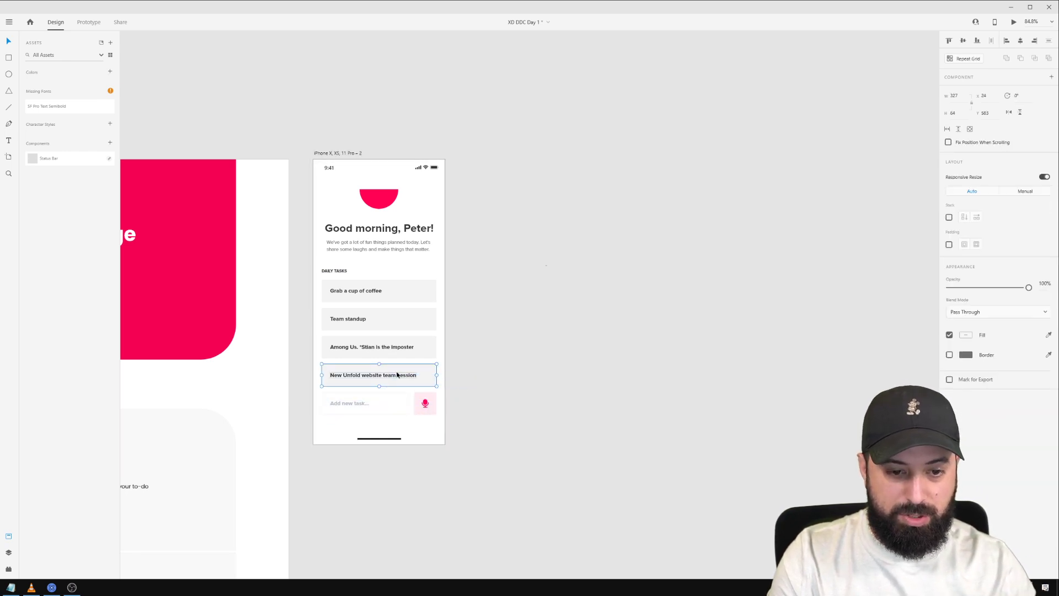
key(Escape)
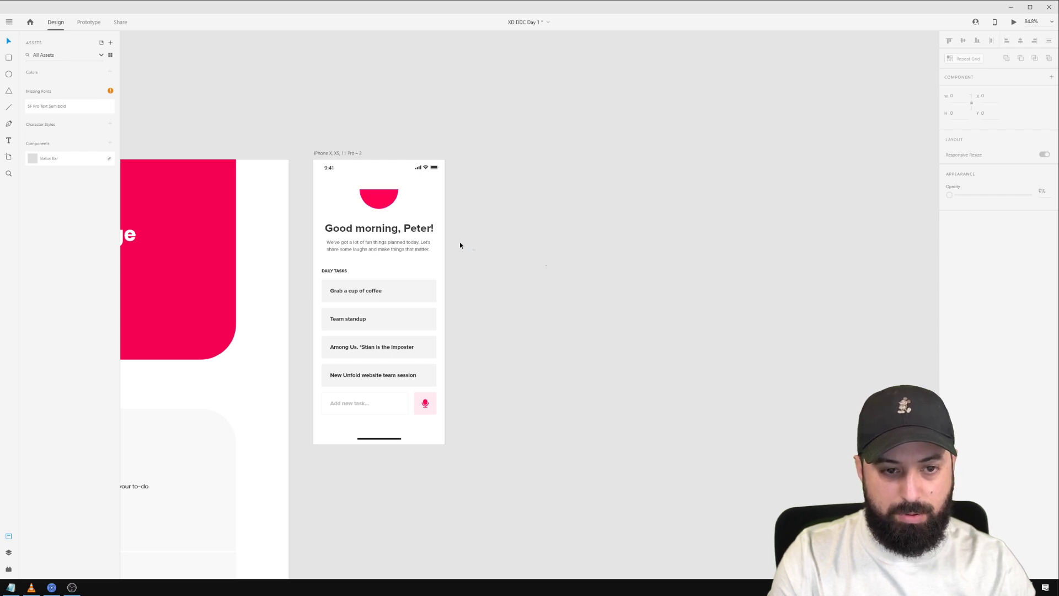
Group the avatar shape, the greeting heading and the intro text above the daily tasks.
drag(460, 245, 332, 194)
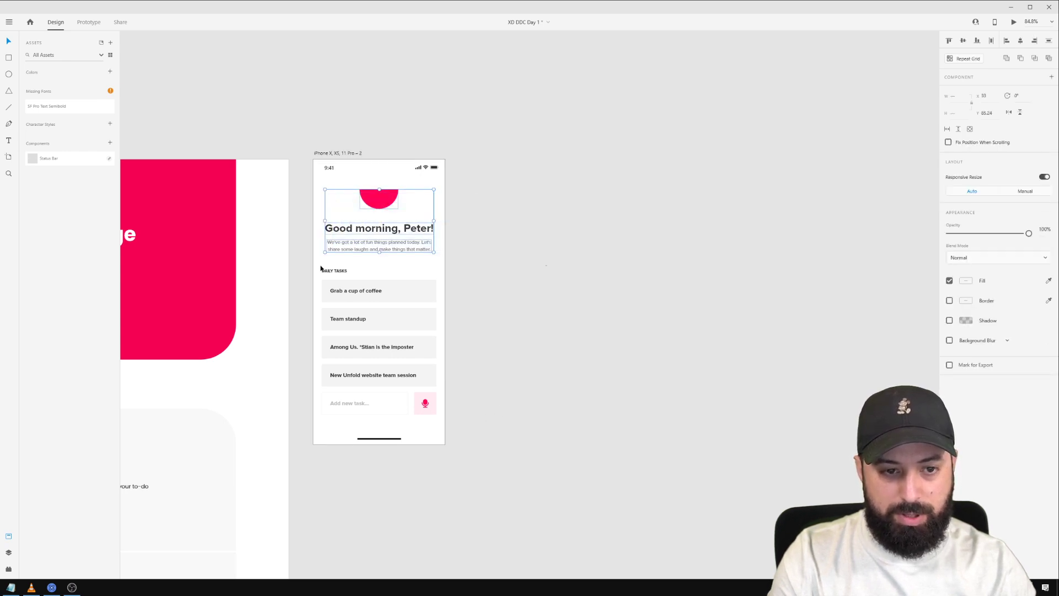
key(ctrl+g)
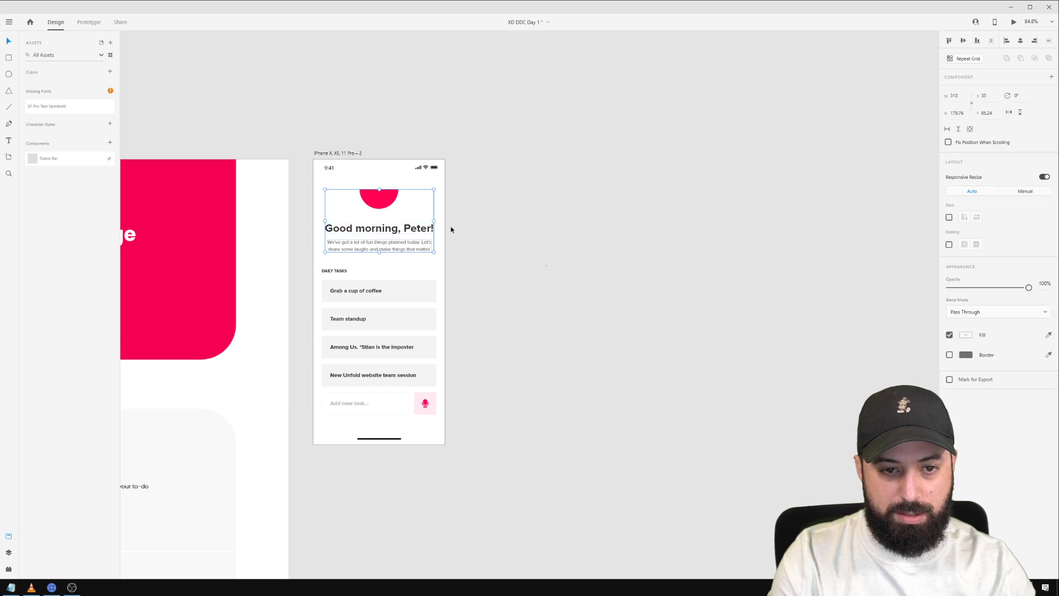
click(334, 271)
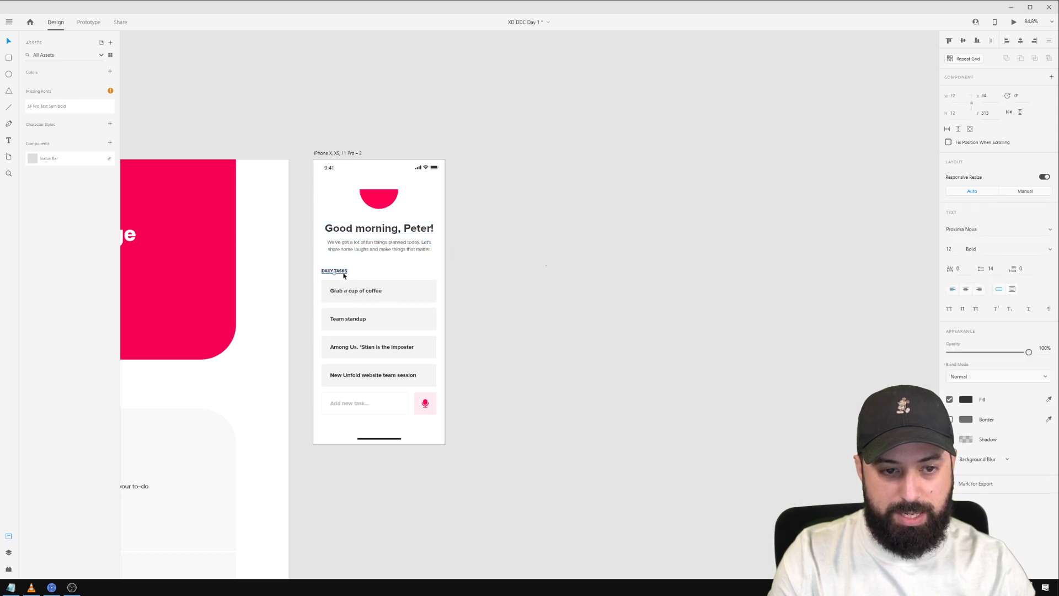
drag(468, 288, 319, 411)
click(547, 250)
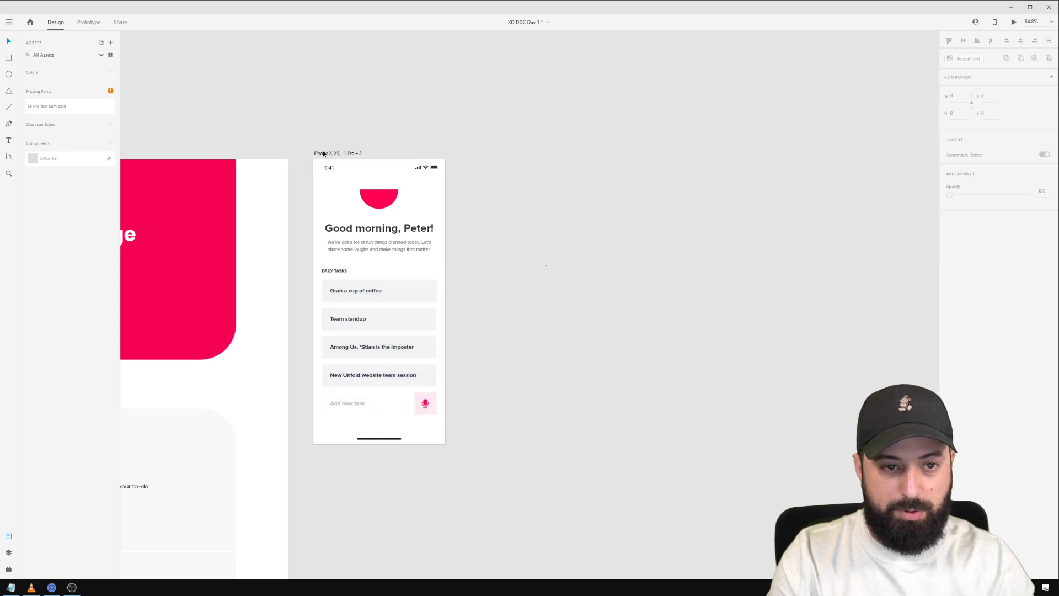
Duplicate the to-do artboard into the empty canvas to the right of the original.
click(322, 154)
drag(320, 154, 764, 154)
click(439, 129)
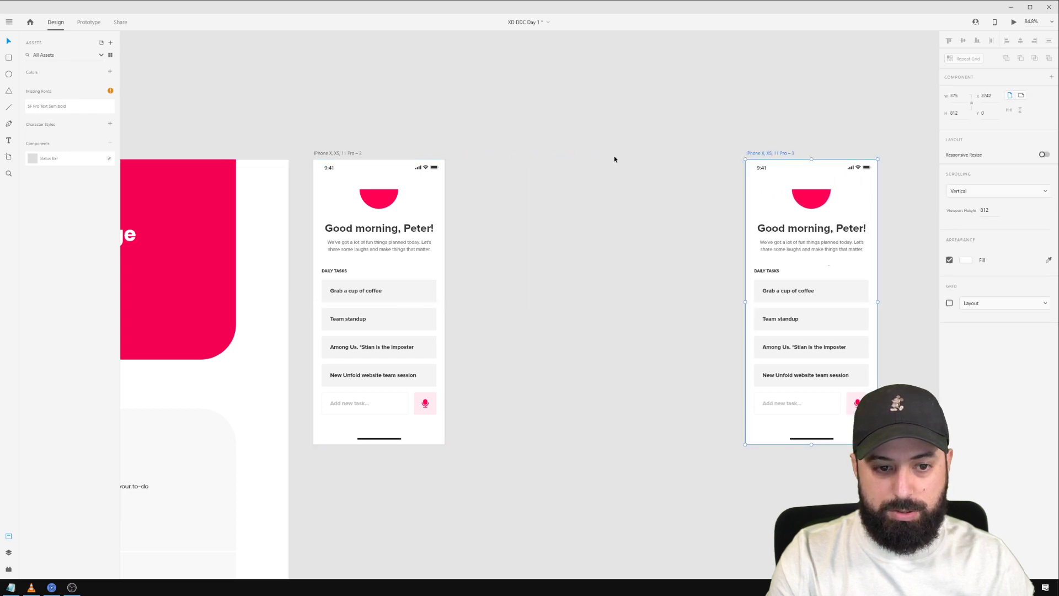
Turn on Stack for the four task cards and the add-task row in the original artboard.
drag(479, 287, 321, 414)
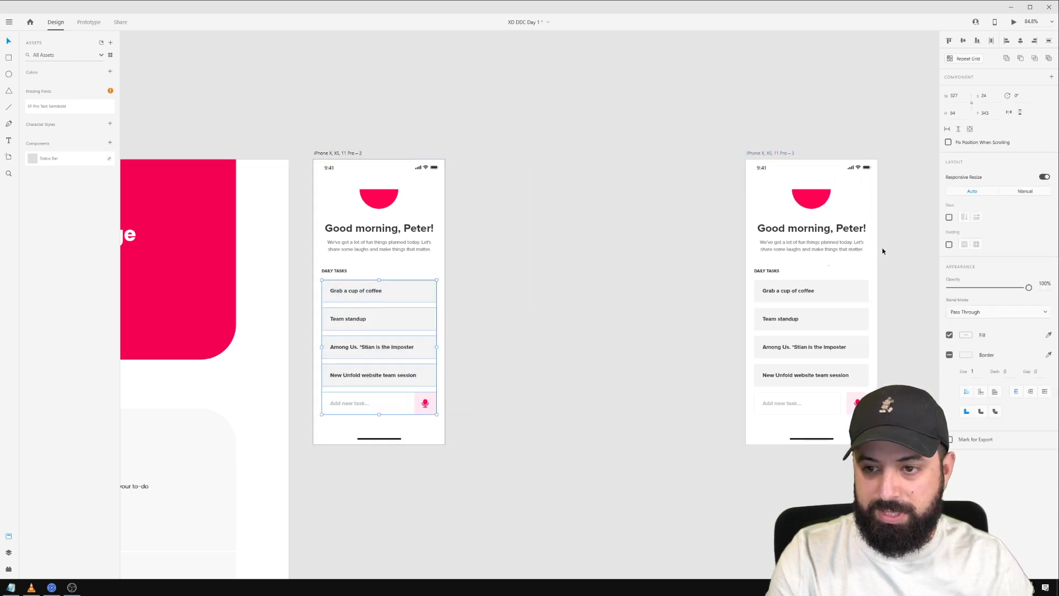
click(949, 217)
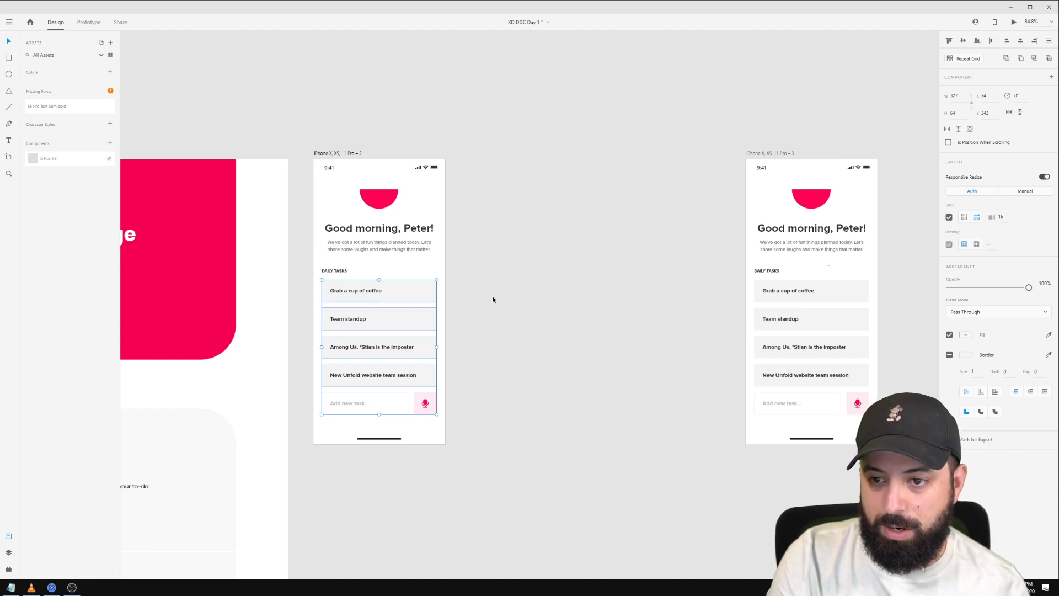
Try to move the "Add new task..." row up to the first position in the task list.
double_click(420, 408)
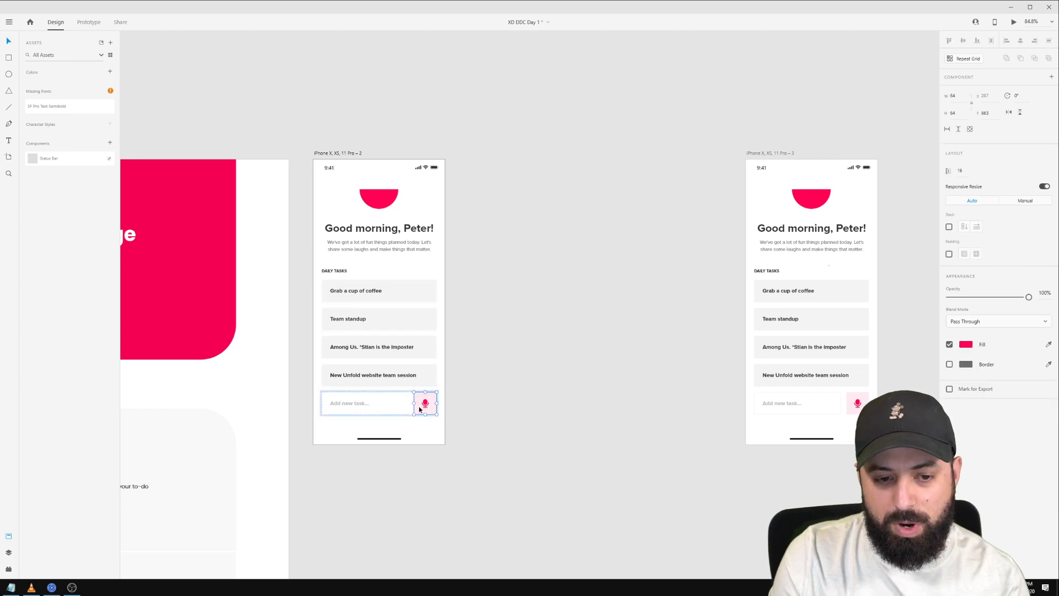
drag(385, 413, 391, 296)
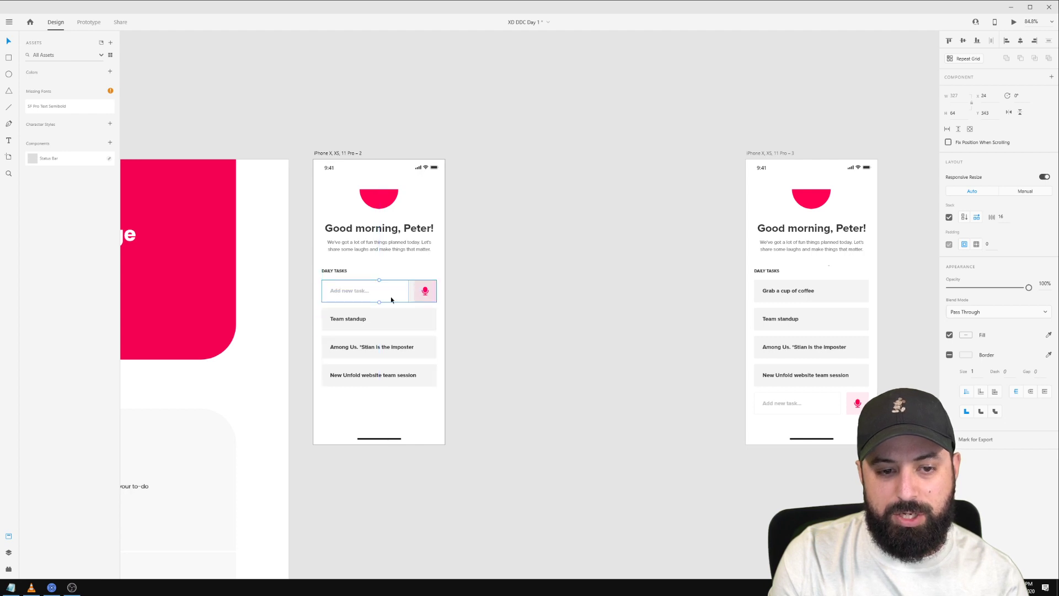
click(561, 334)
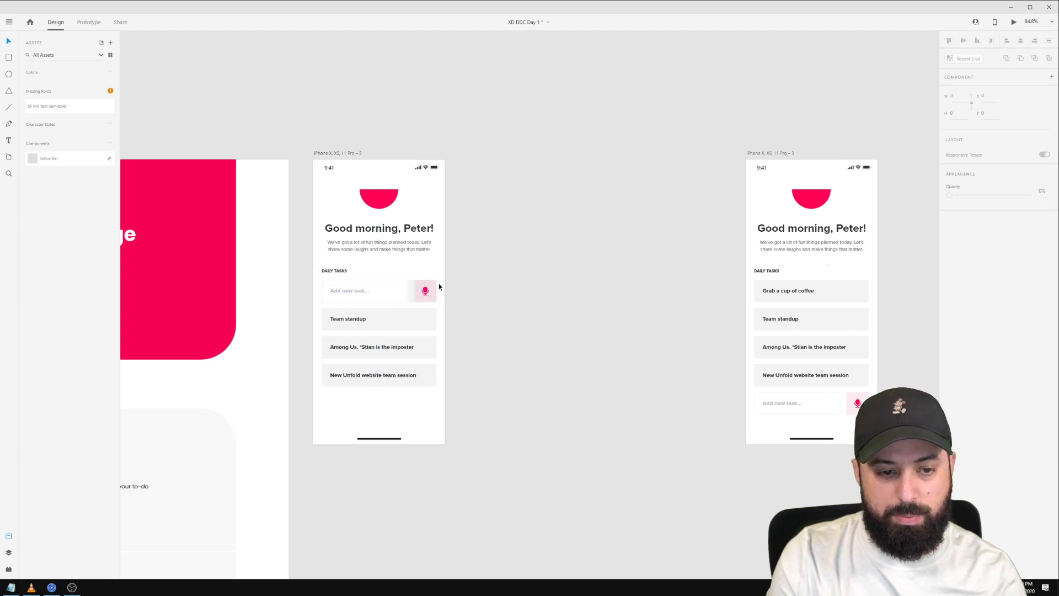
key(ctrl+z)
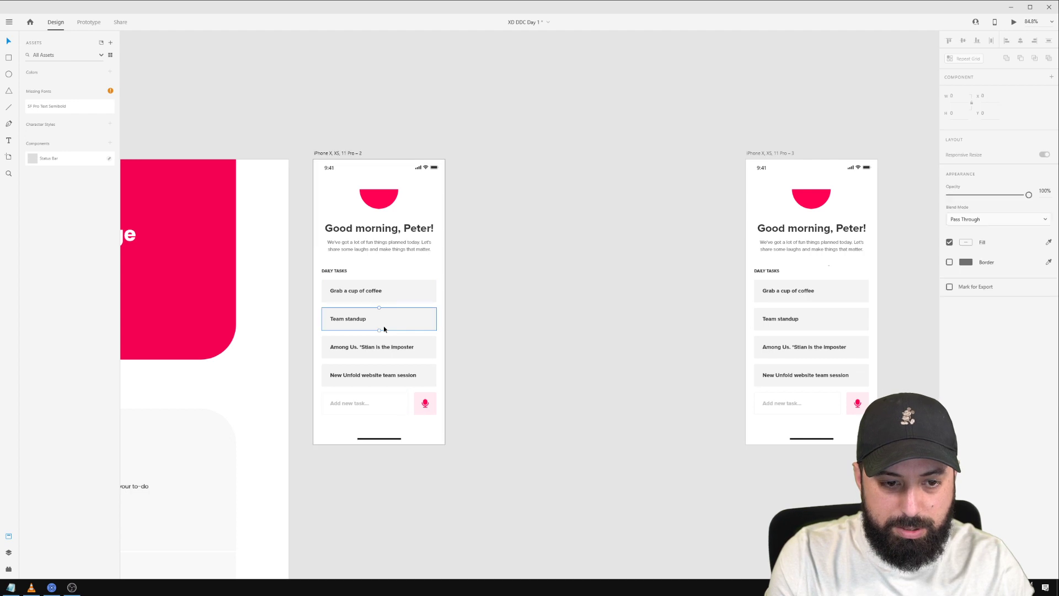
Group all five rows into one vertical stack and move the "Add new task..." row to the first position.
drag(507, 286, 306, 414)
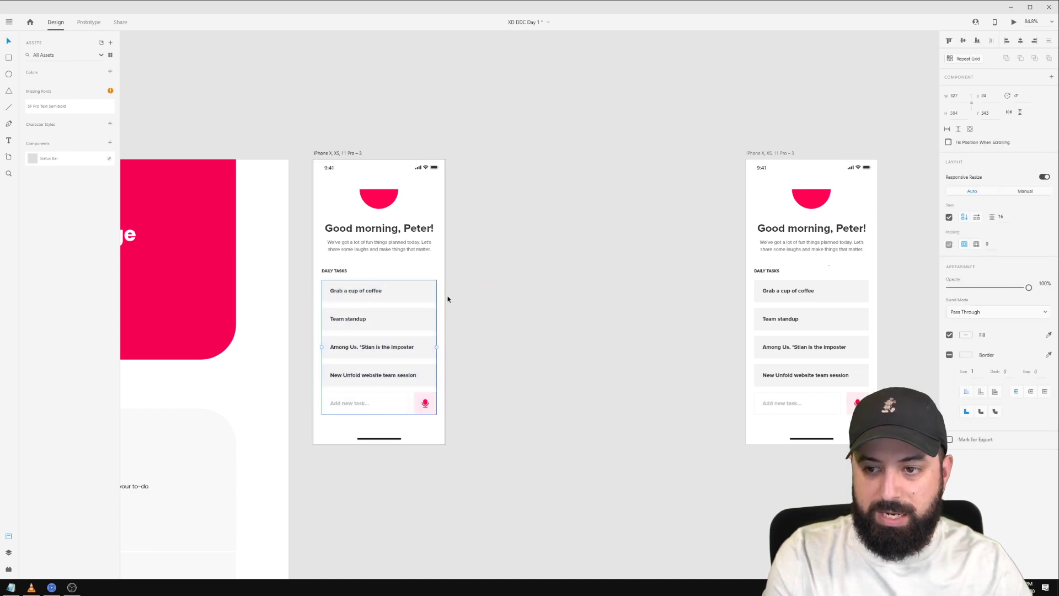
double_click(381, 411)
drag(382, 411, 387, 301)
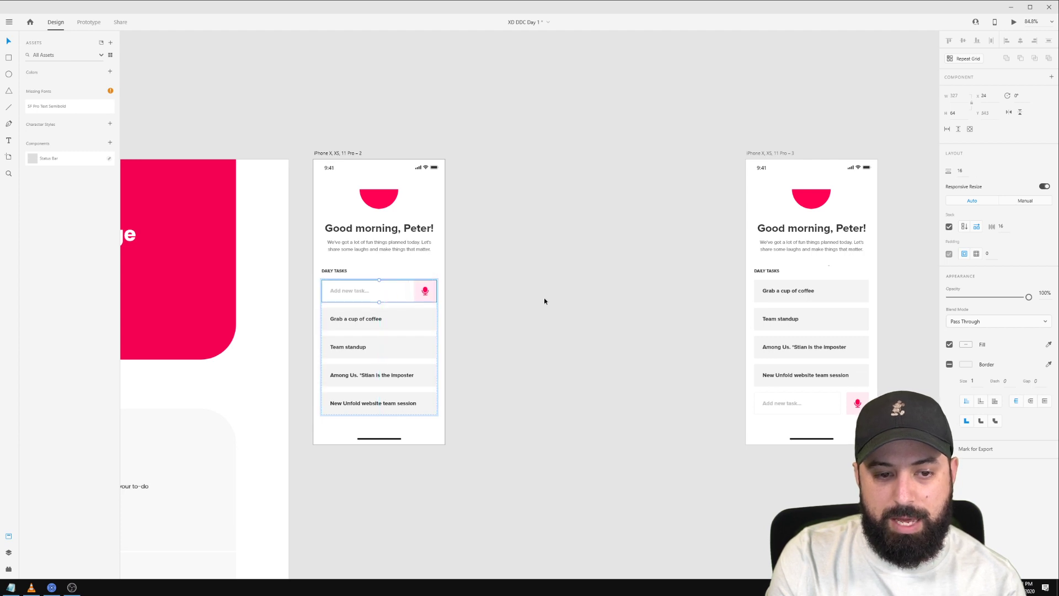
click(593, 299)
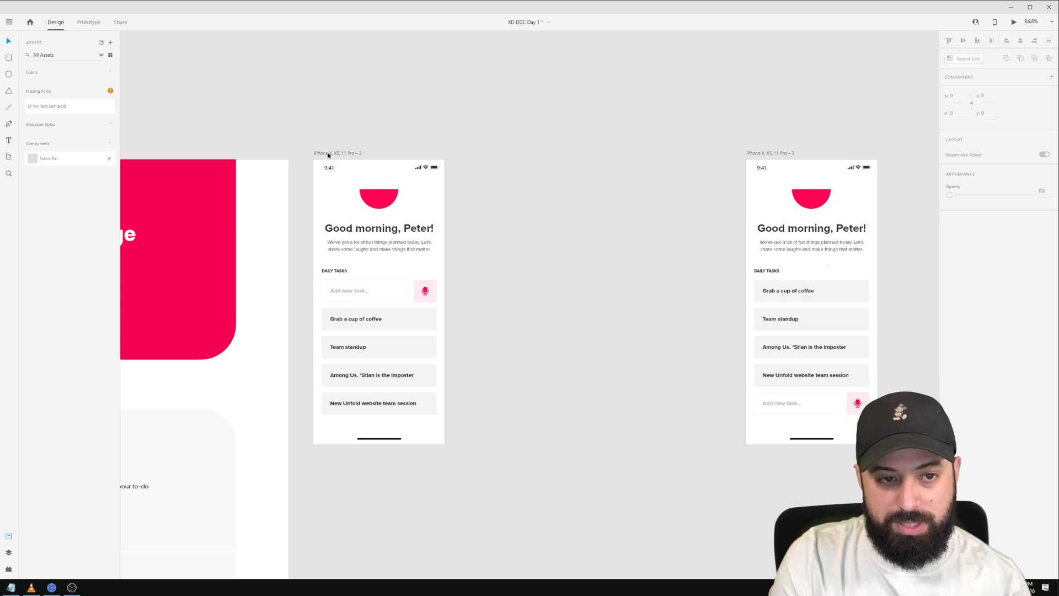
Try adjusting the stack spacing between the "Add new task..." row and the "Grab a cup of coffee" card.
click(379, 299)
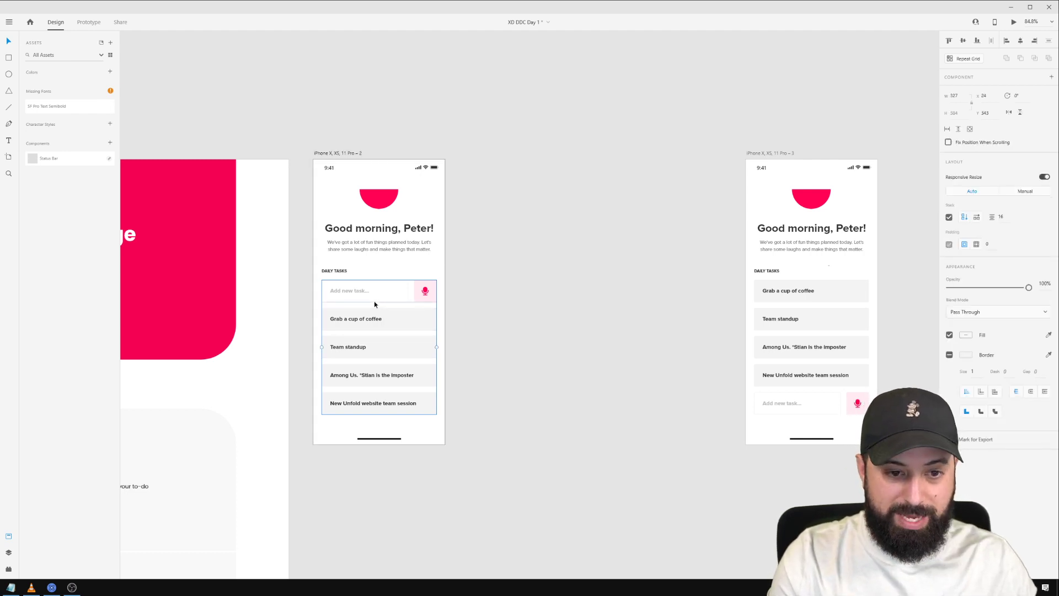
mouse_move(371, 304)
mouse_down()
mouse_move(371, 331)
mouse_move(370, 306)
mouse_up()
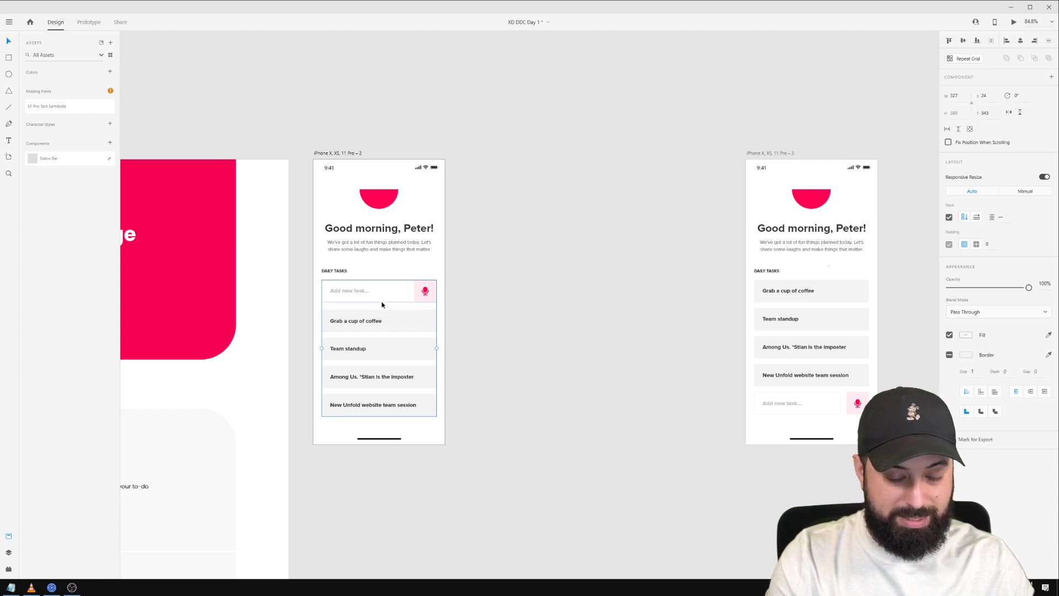
mouse_move(380, 306)
mouse_down()
mouse_move(395, 324)
mouse_move(388, 305)
mouse_up()
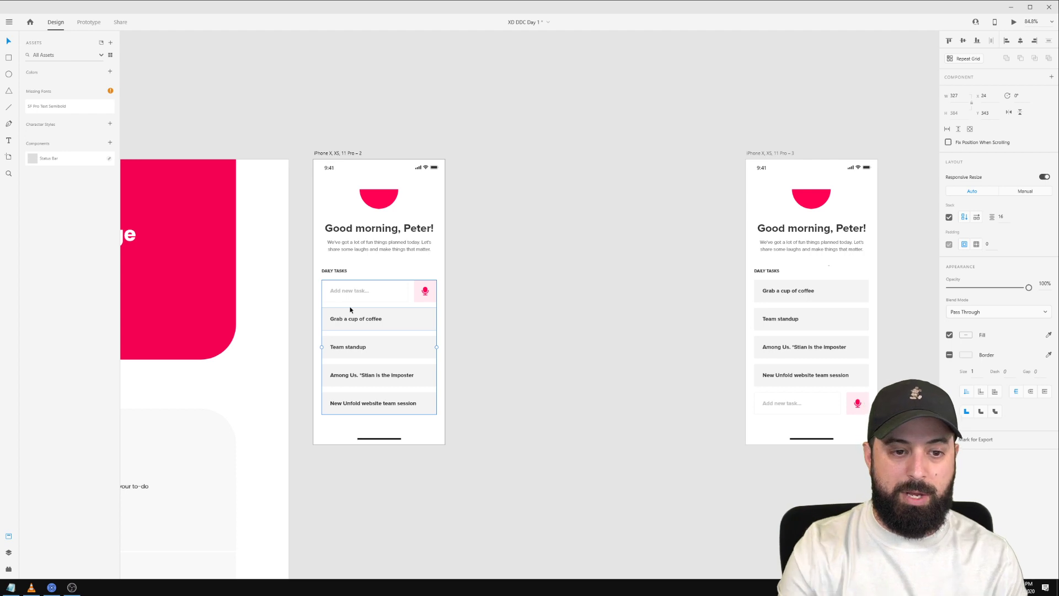
Reorder the stack so the "Team standup" and "Among Us" cards both come before "Grab a cup of coffee".
double_click(384, 376)
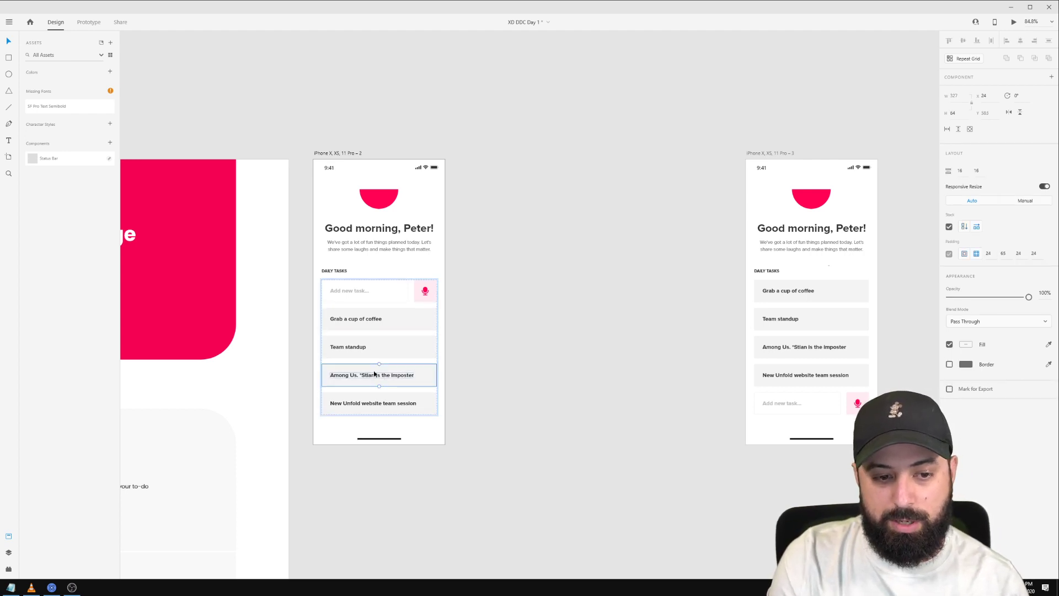
drag(366, 348, 366, 320)
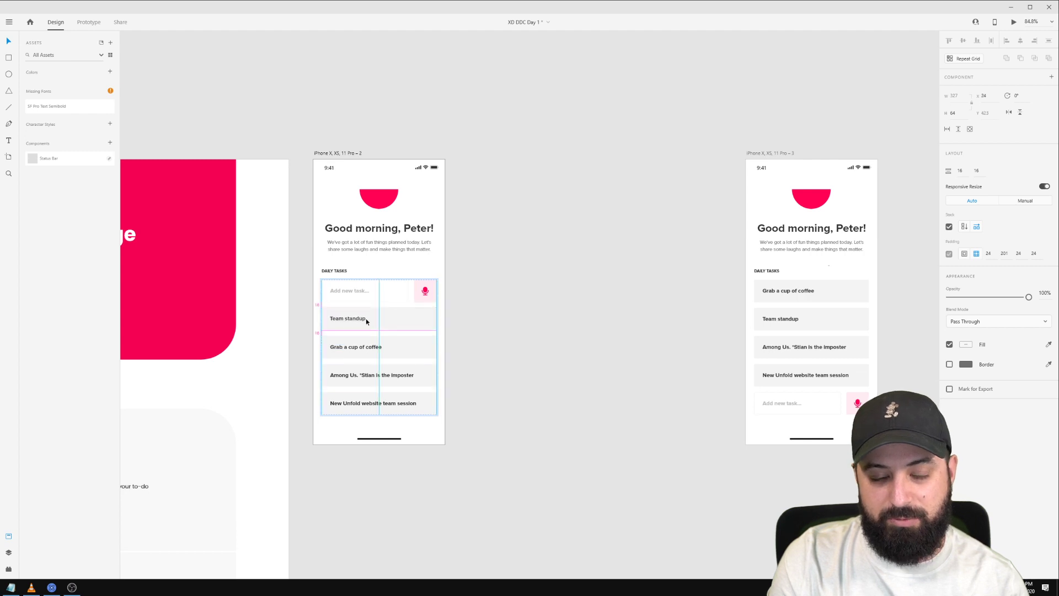
drag(380, 378, 381, 347)
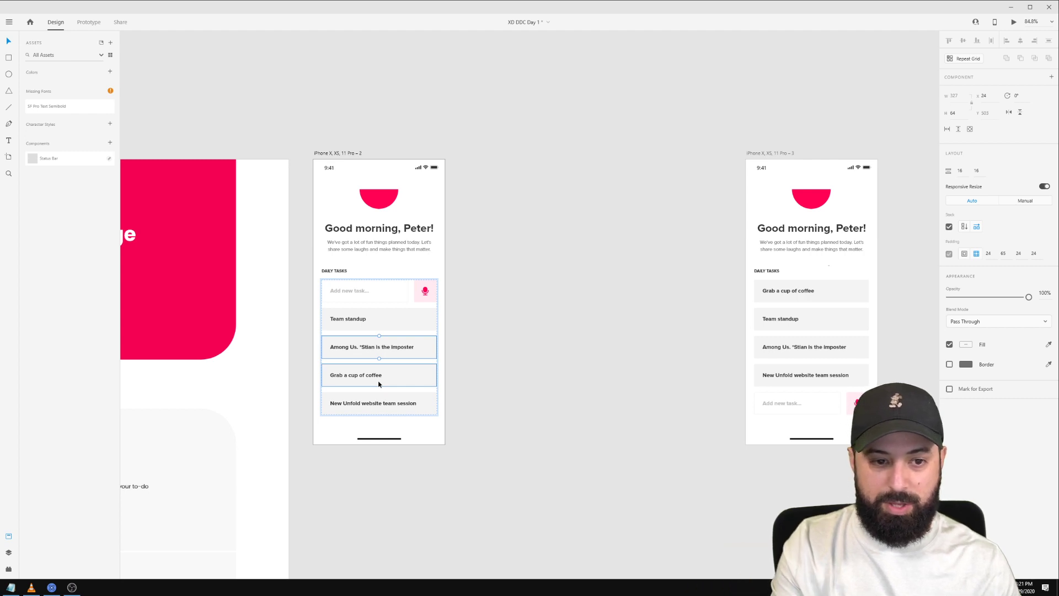
Move the second to-do artboard beside the first and group its header, "DAILY TASKS" heading and task rows into one vertical stack.
click(765, 154)
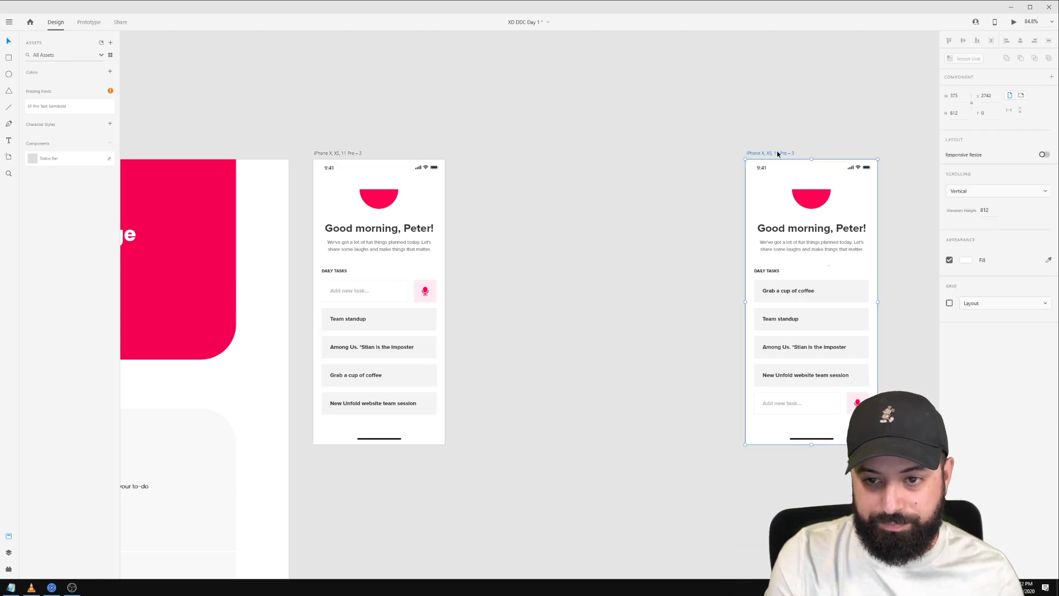
drag(778, 154, 530, 154)
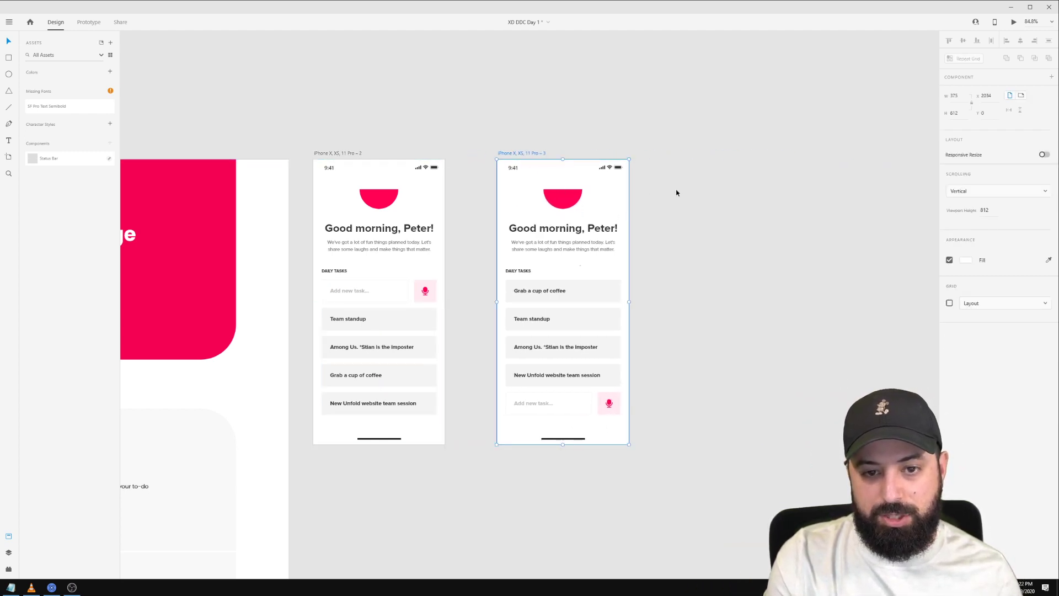
drag(677, 193, 482, 420)
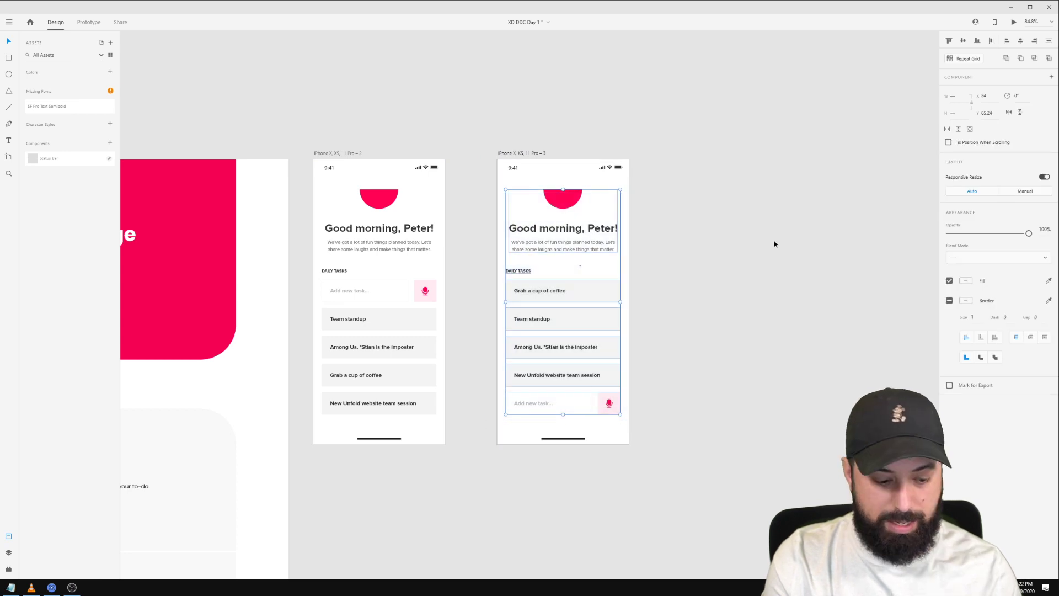
key(ctrl+g)
click(949, 218)
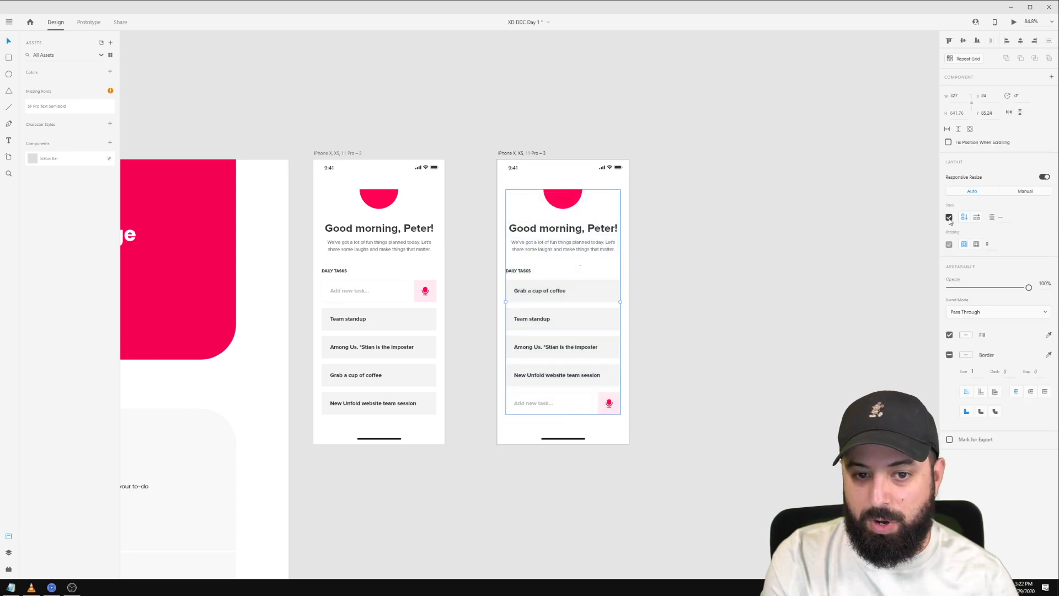
Test moving the greeting header below the task list and back to first place, and widen the gap above the "DAILY TASKS" heading.
drag(558, 246, 568, 366)
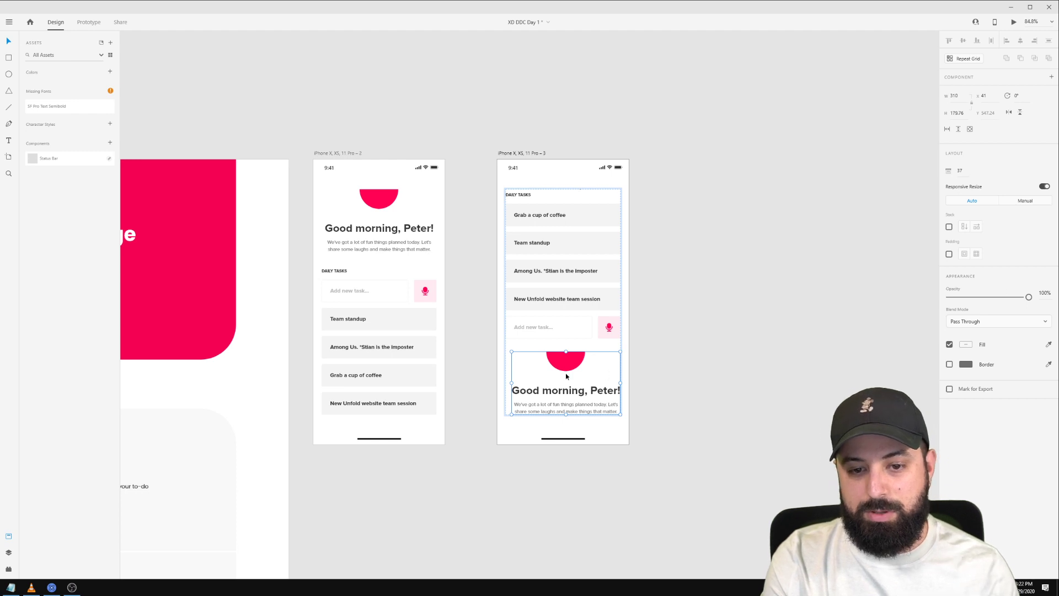
drag(568, 370, 580, 219)
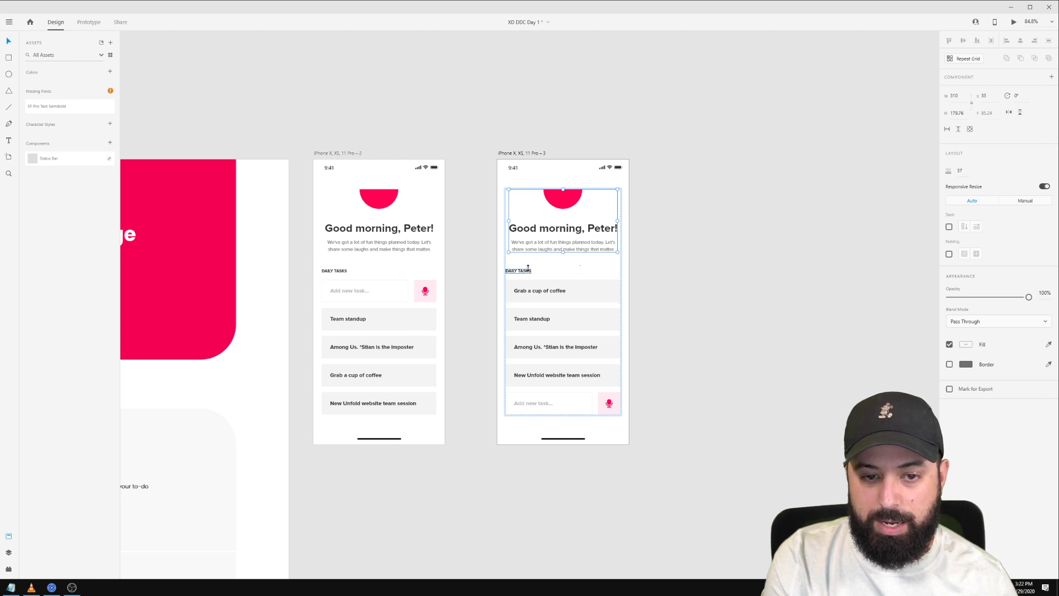
mouse_move(528, 268)
mouse_down()
mouse_move(541, 284)
mouse_move(543, 253)
mouse_move(546, 263)
mouse_up()
click(710, 271)
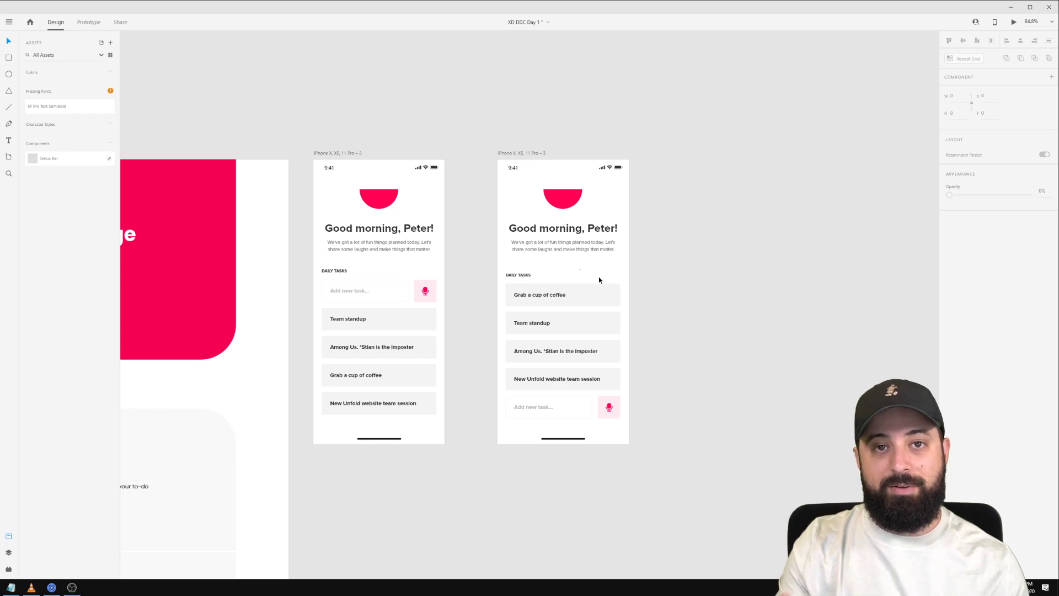
Copy the first artboard's task stack onto the empty canvas beside the screens and move the photo artboard clear of it.
click(347, 324)
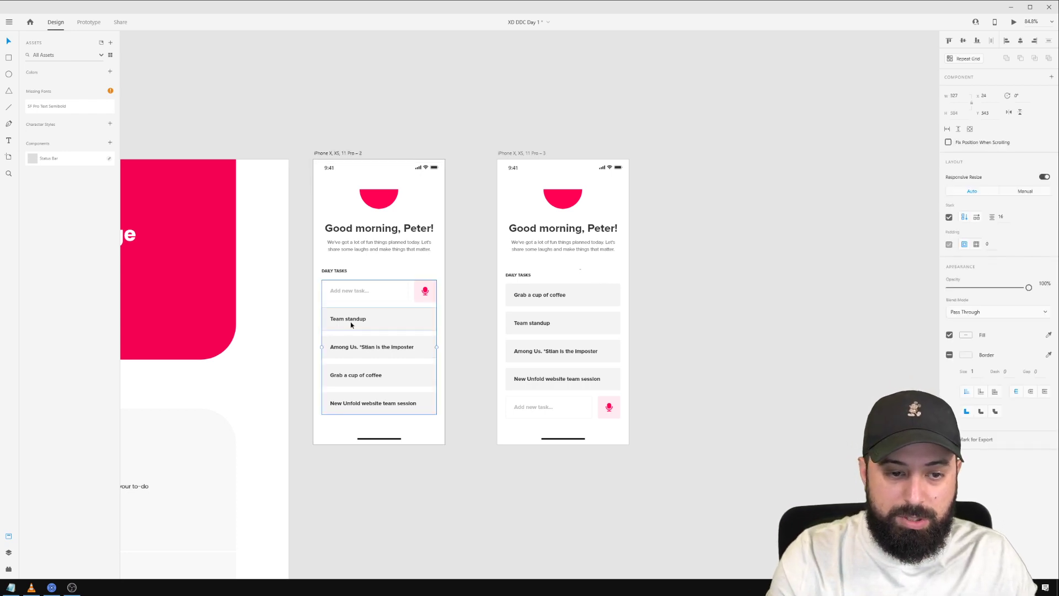
drag(351, 331, 722, 197)
drag(755, 113, 452, 193)
drag(598, 334, 764, 539)
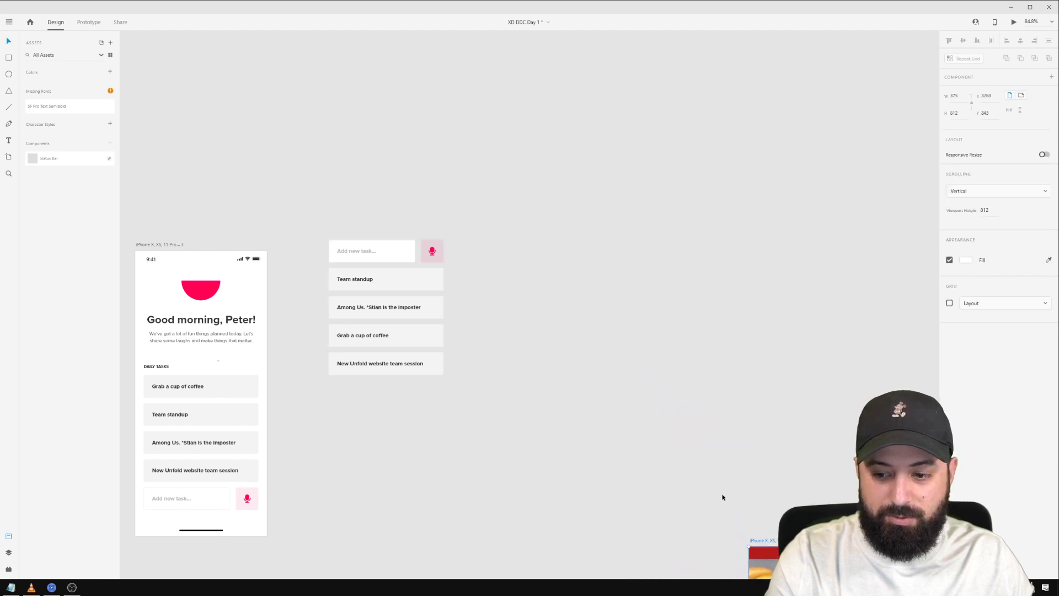
Switch the copied task stack to horizontal, try several card orders, and move the "Add new task..." row to the last position.
click(335, 253)
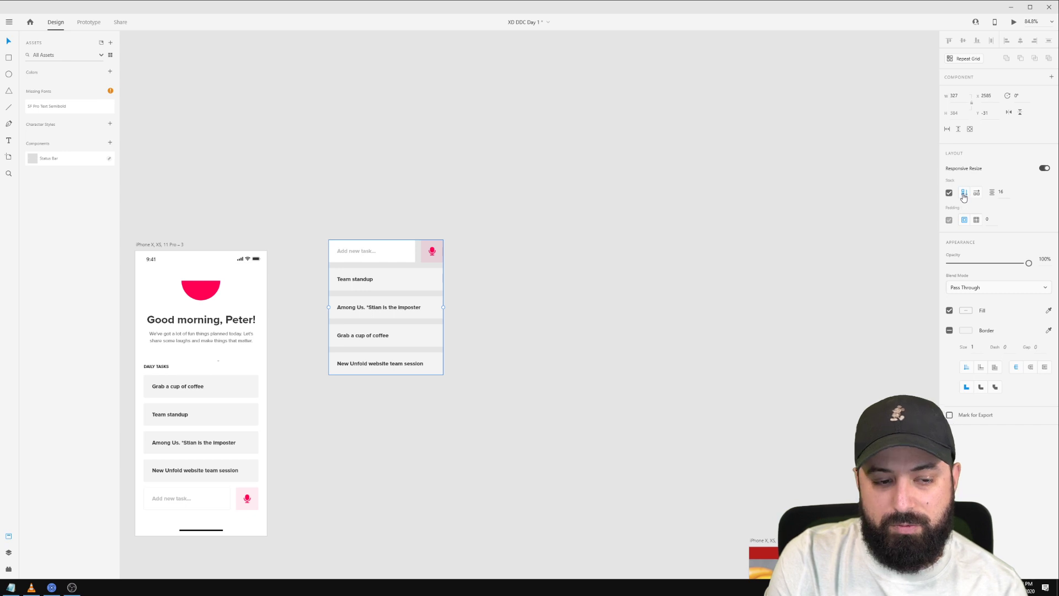
click(977, 192)
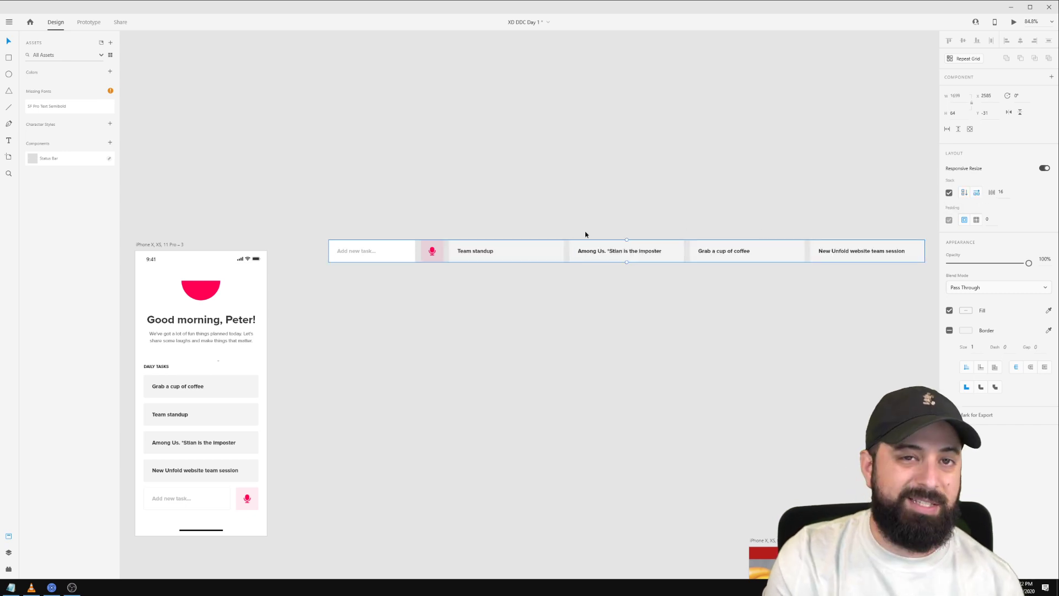
double_click(634, 250)
drag(648, 251, 528, 256)
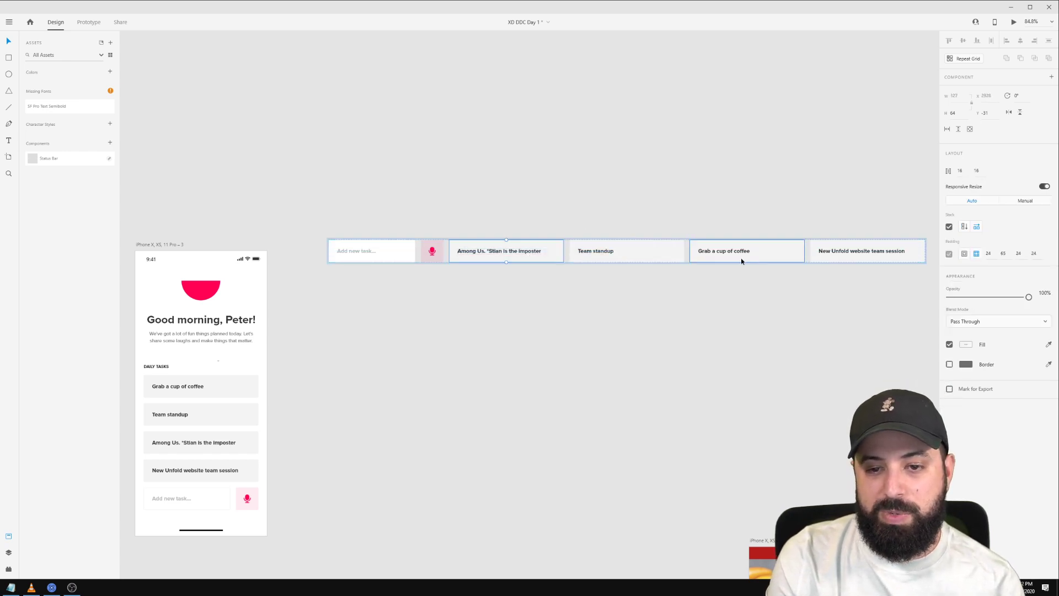
drag(742, 260, 643, 254)
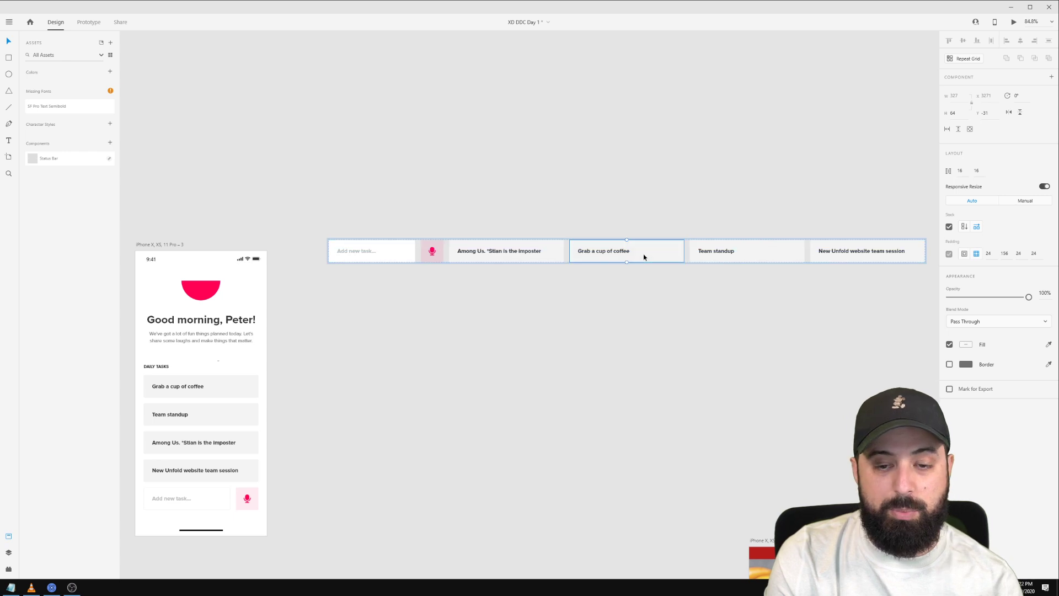
drag(733, 254, 502, 253)
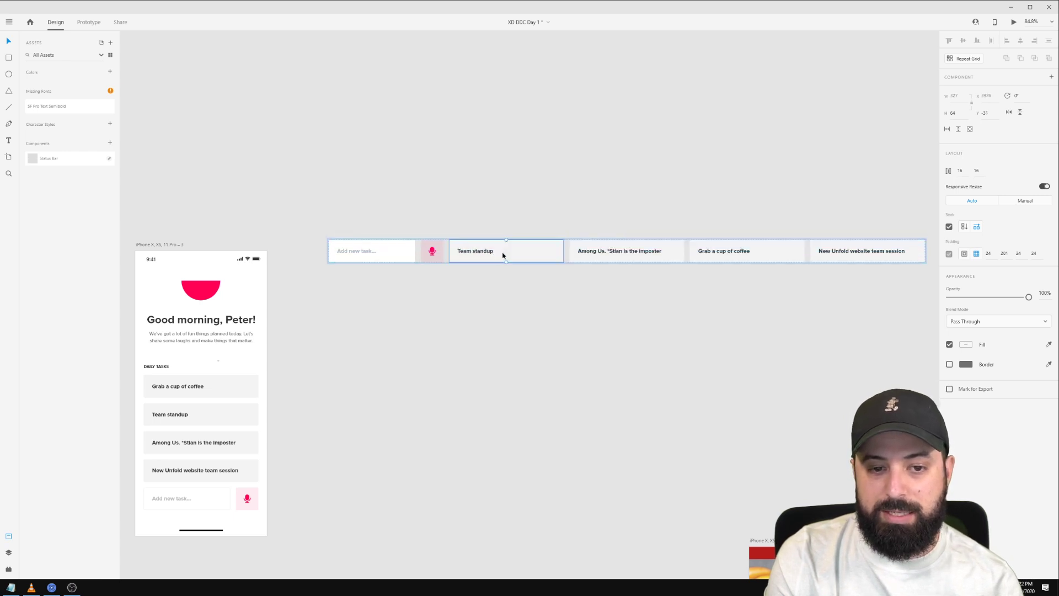
drag(388, 253, 868, 253)
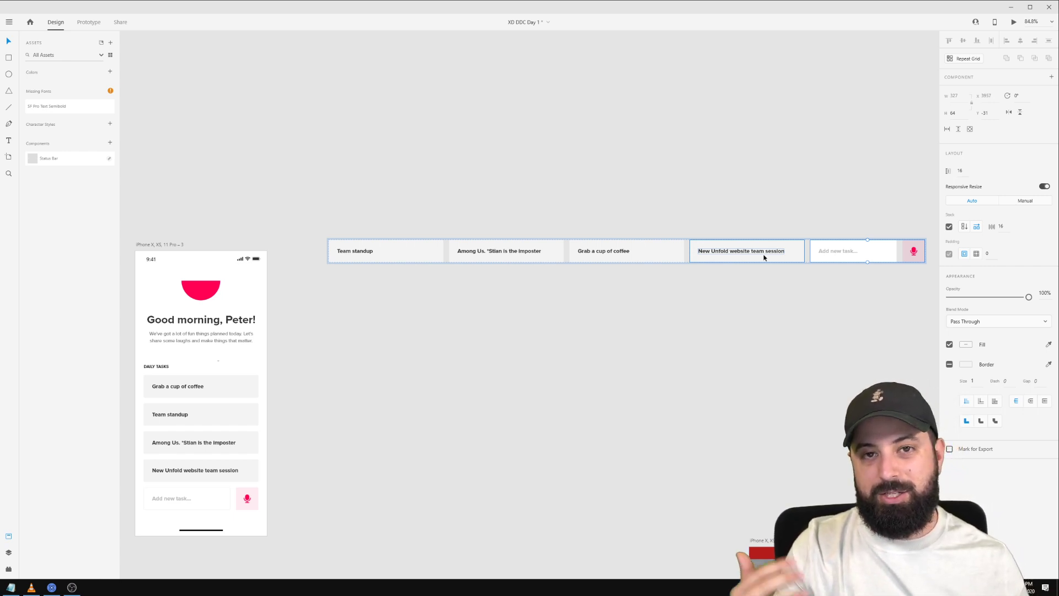
Switch to the browser and review the Adobe Creative Residency Community Fund page down to its application timeline.
drag(246, 216, 520, 156)
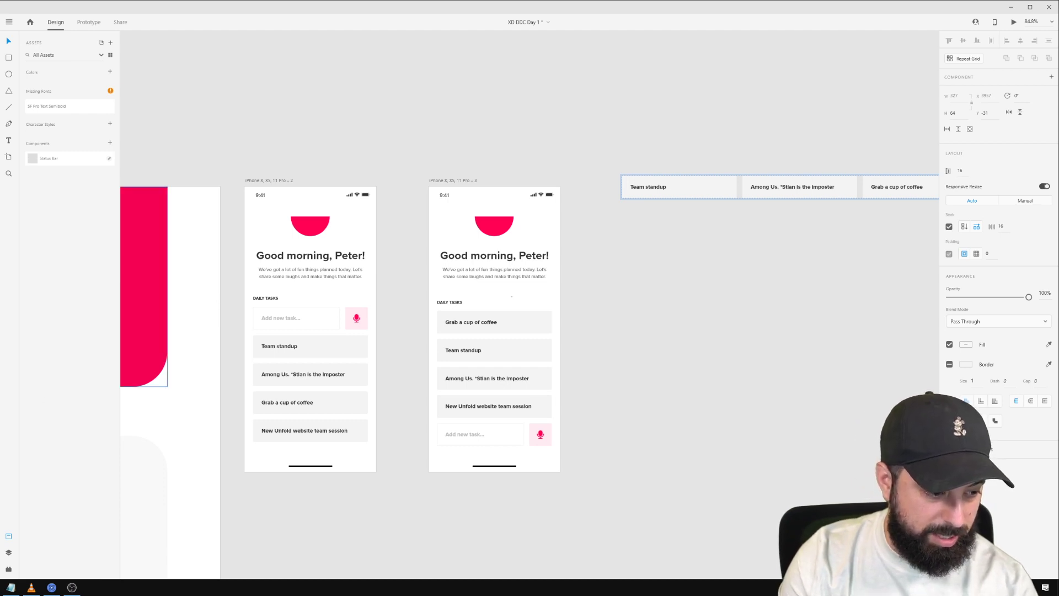
click(51, 587)
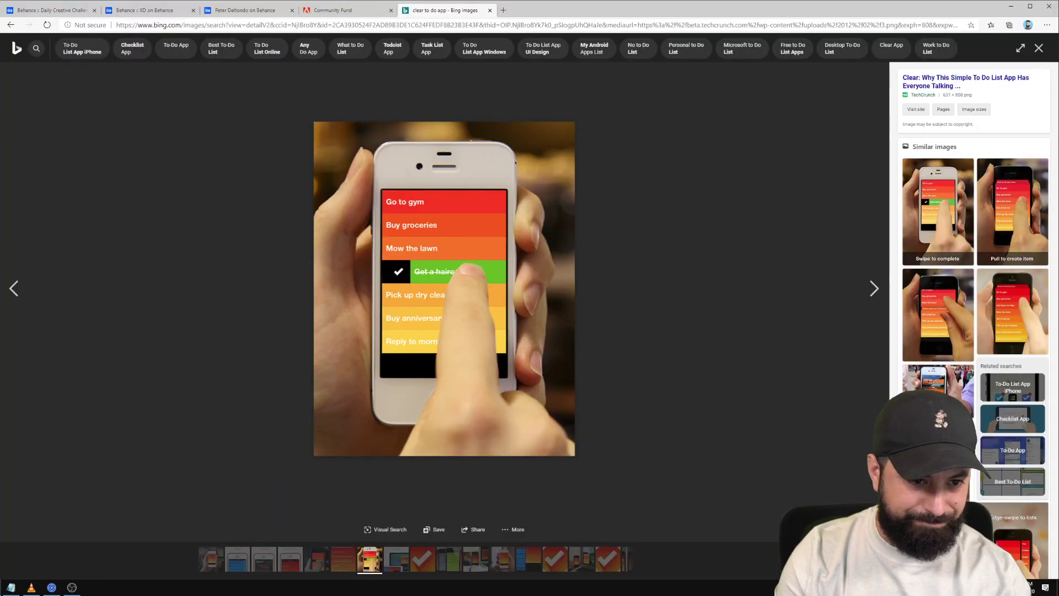
click(349, 11)
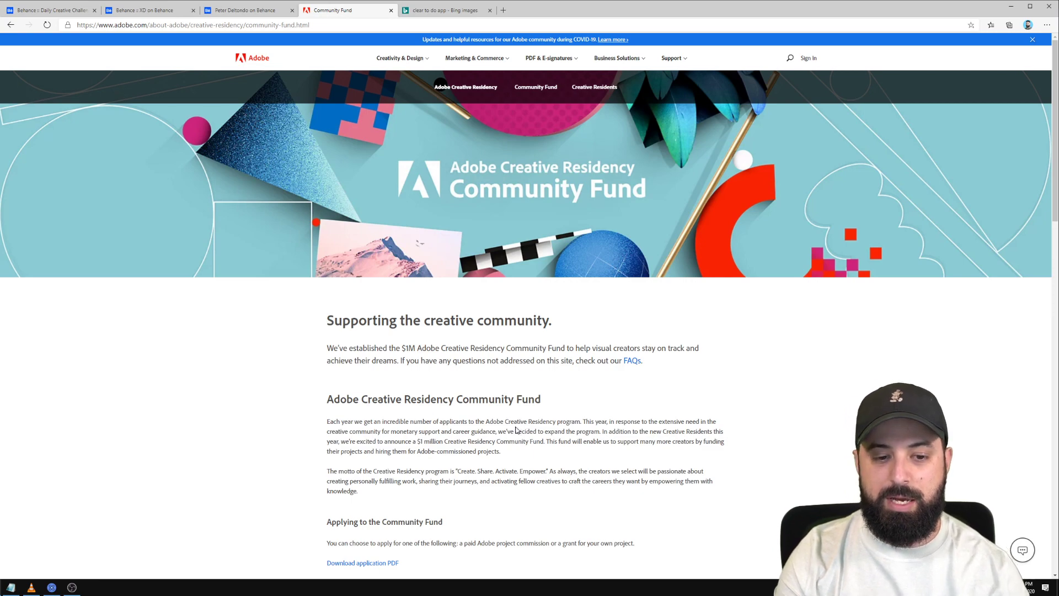
scroll(515, 431, down, 12)
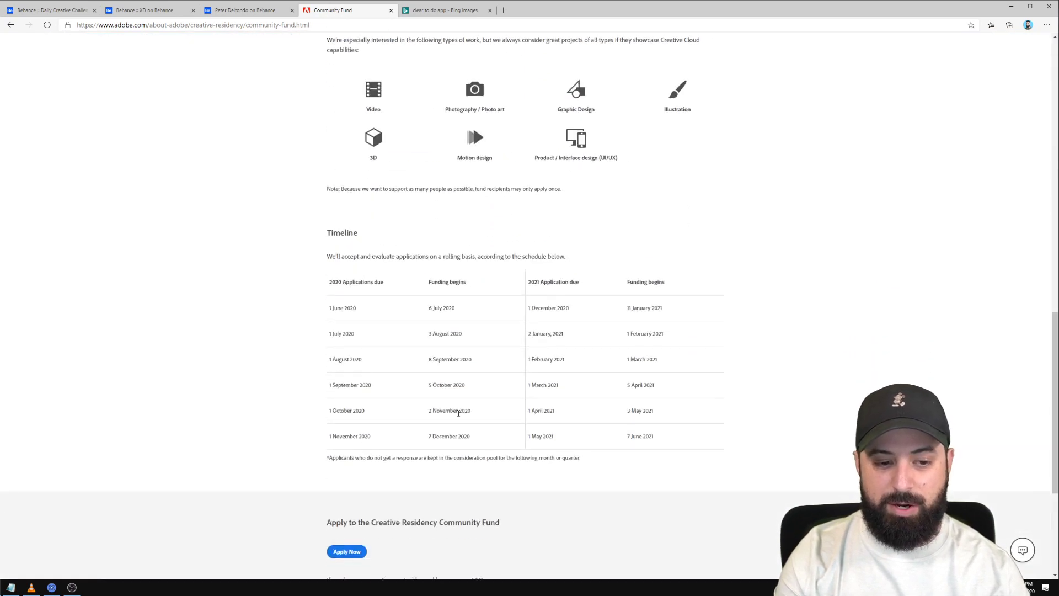